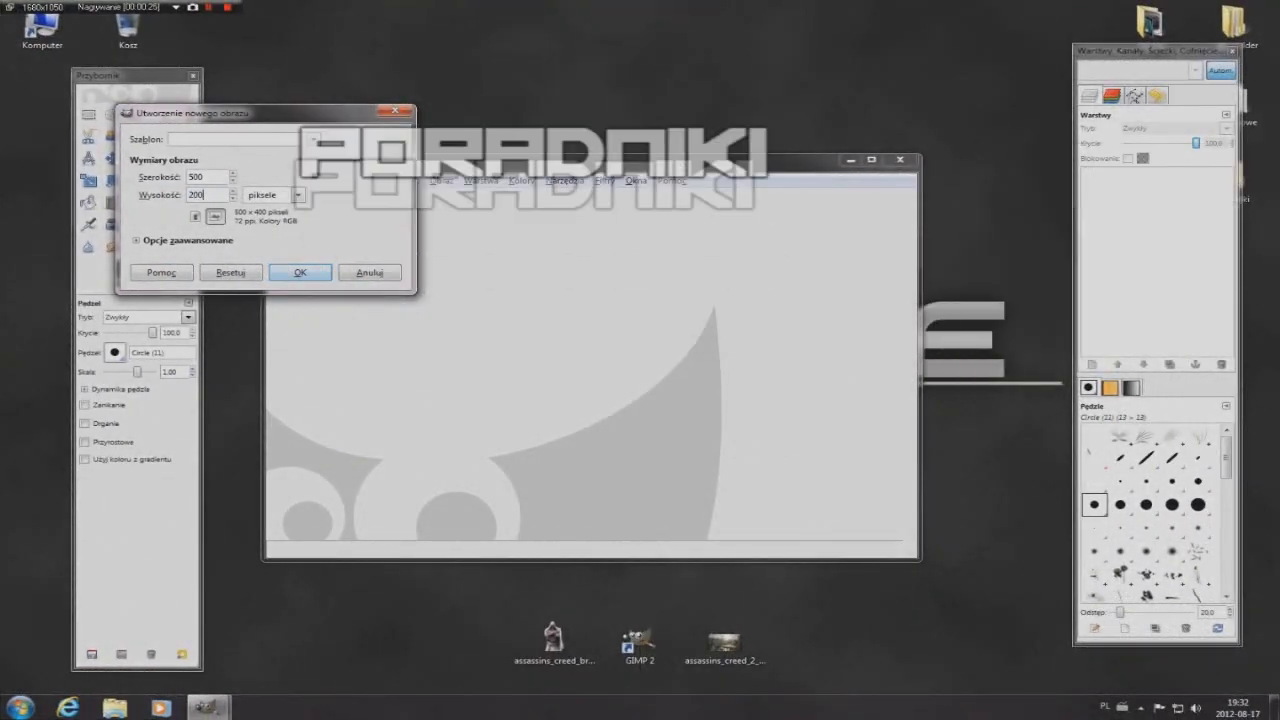
Step: Select the Assassin's Creed 2 image file on the desktop
click(724, 645)
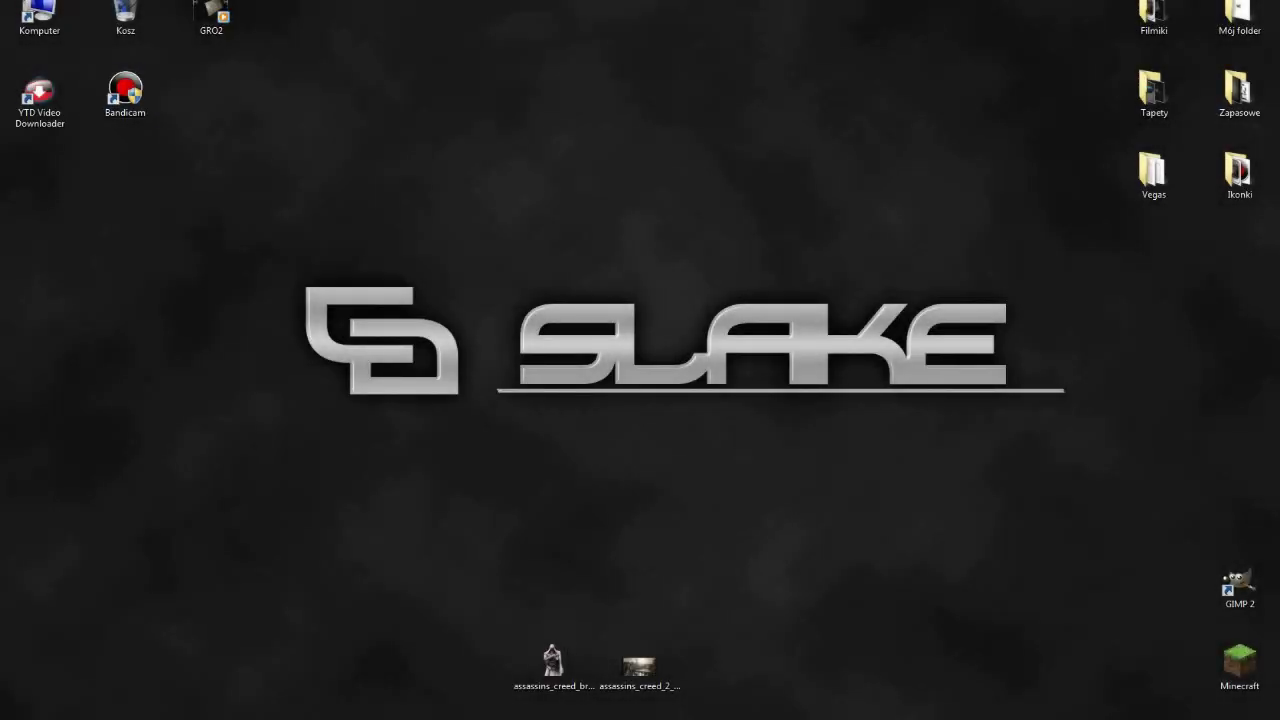
Step: Launch GIMP and create a blank white 500×200 pixel image
drag(259, 195, 1117, 450)
double_click(1239, 585)
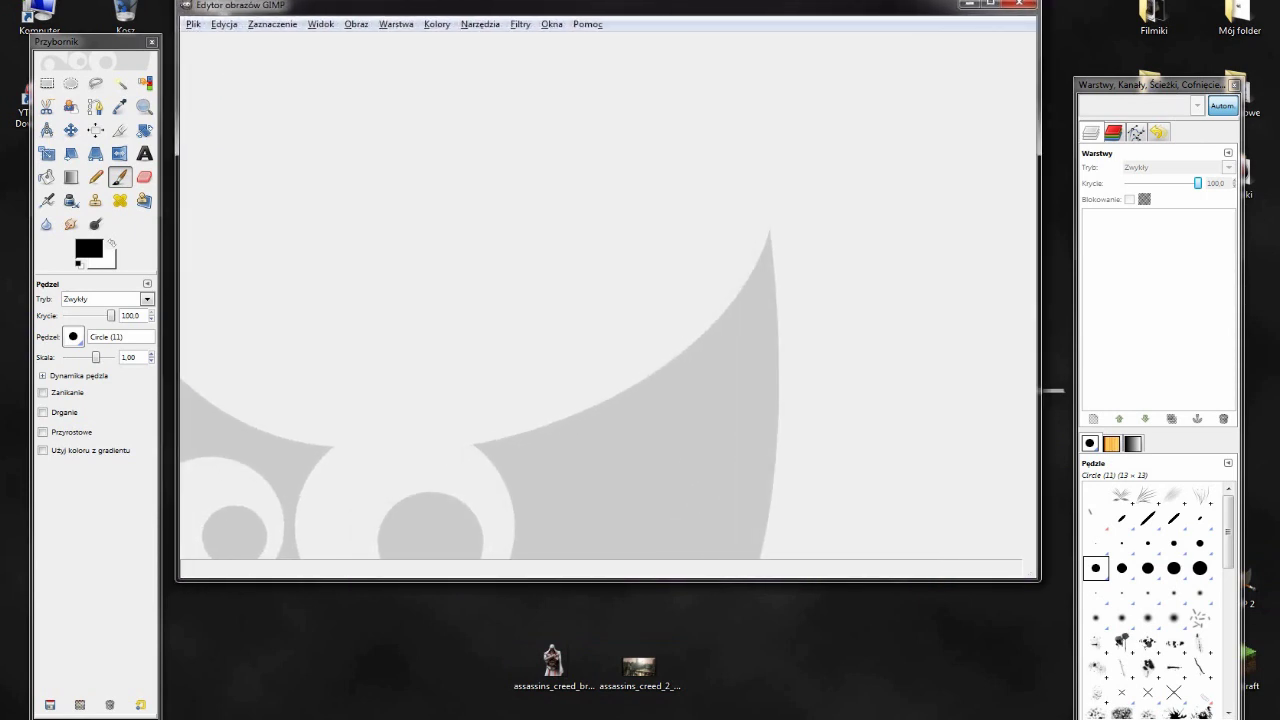
key(alt+p)
key(Return)
text(500)
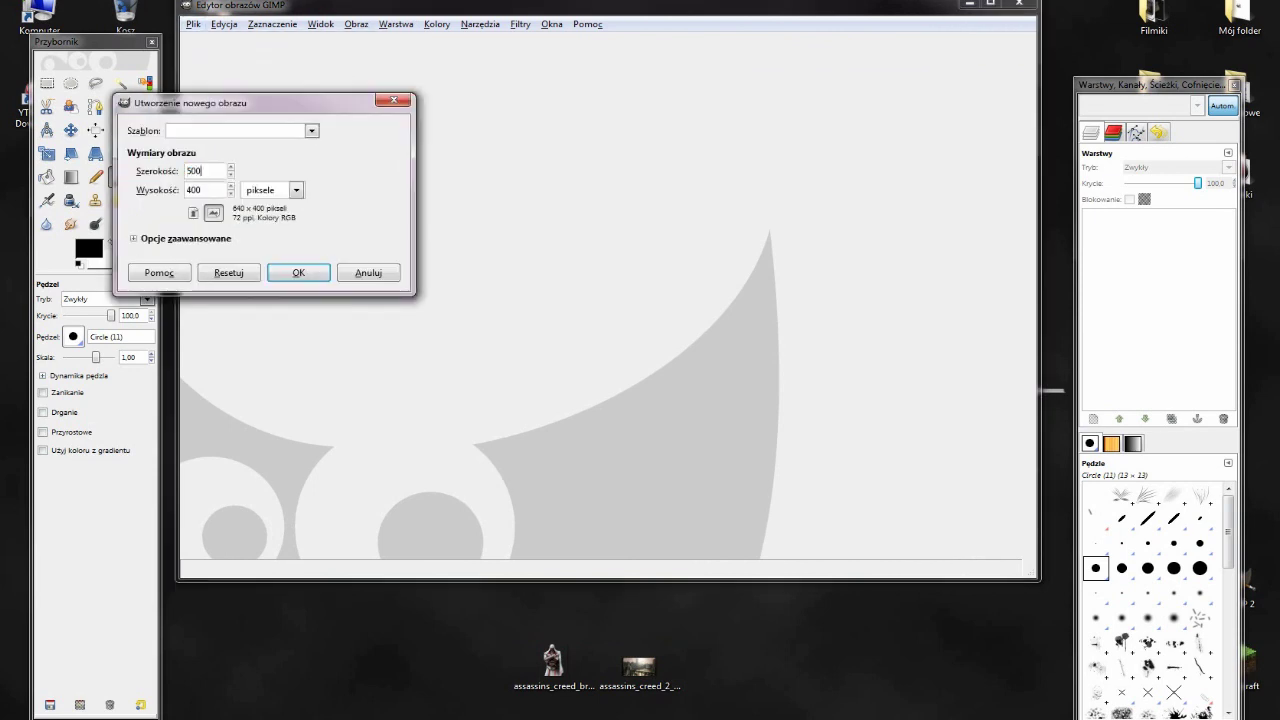
key(Tab)
key(Return)
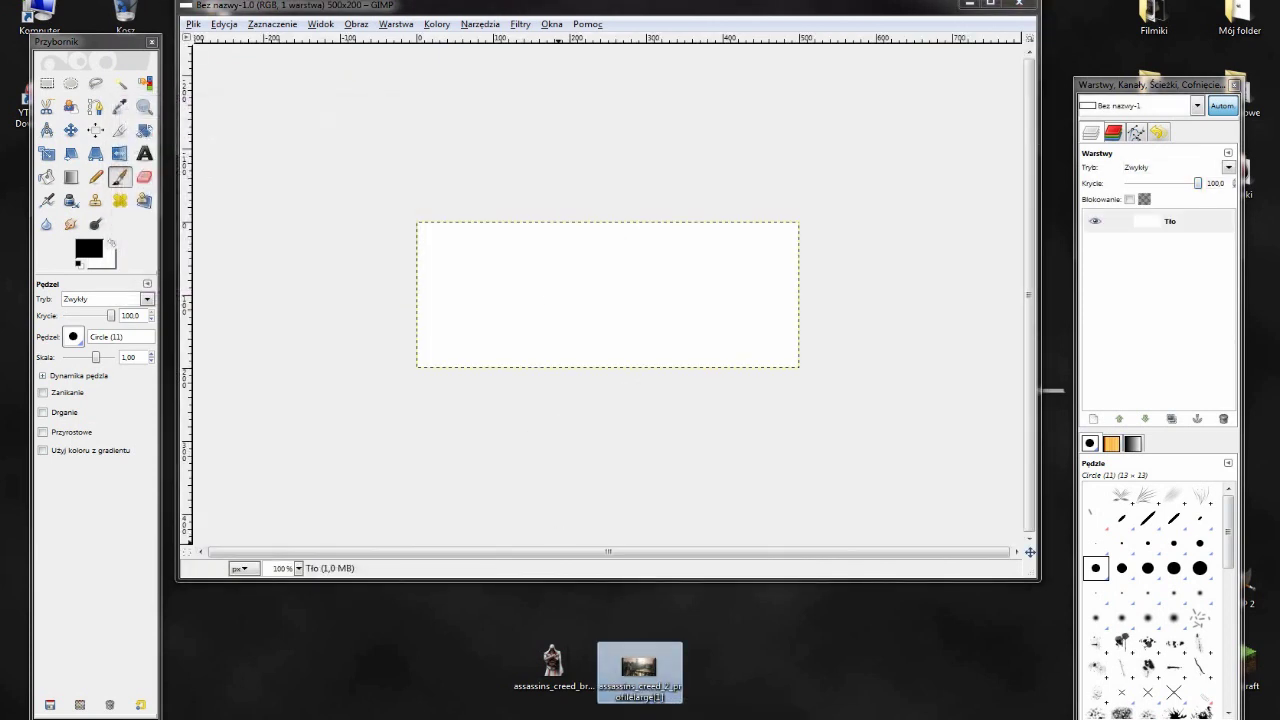
Step: Add the Assassin's Creed 2 harbour picture as a layer and position it to fill the canvas
drag(550, 300, 550, 300)
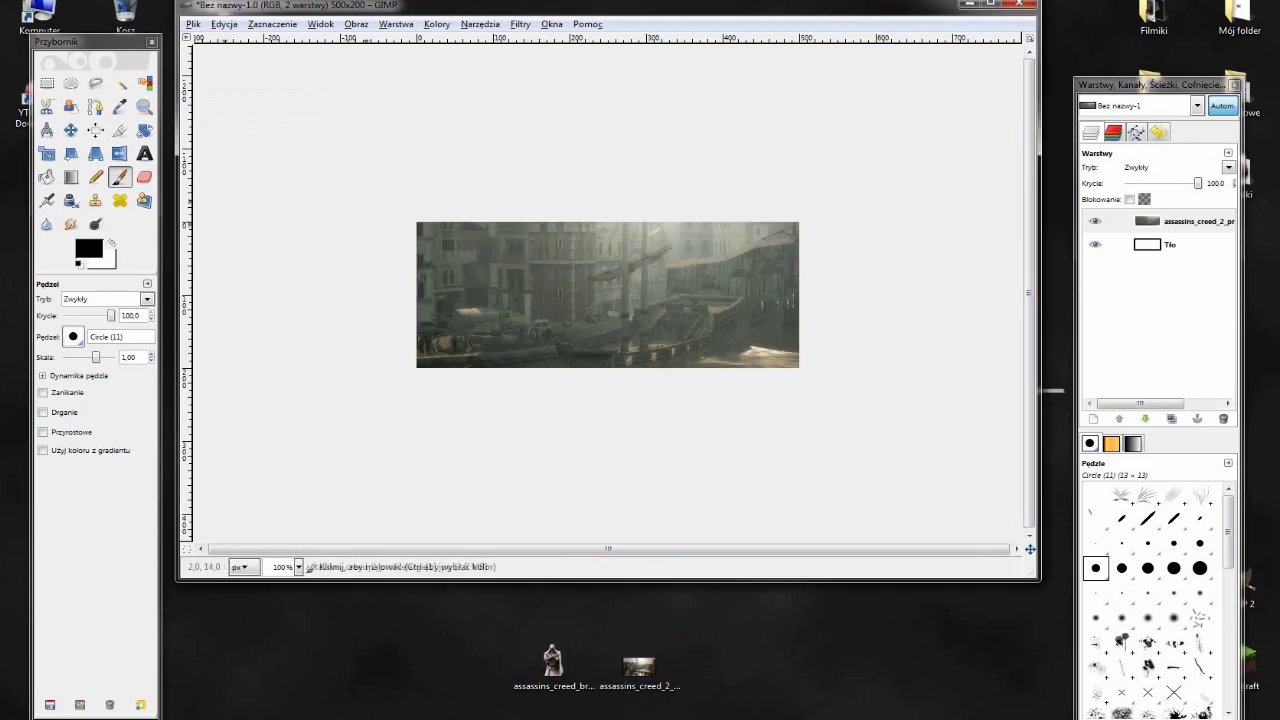
key(m)
mouse_move(770, 265)
mouse_down()
mouse_move(391, 374)
mouse_move(849, 315)
mouse_move(399, 313)
mouse_up()
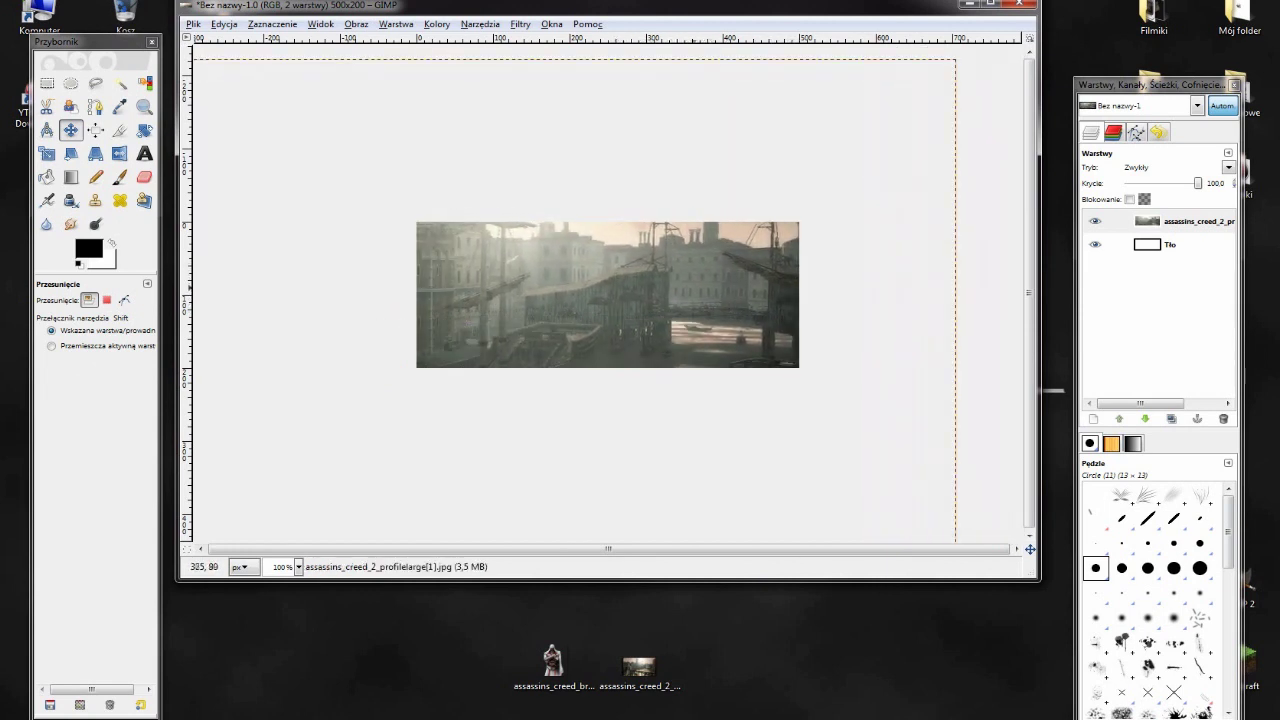
drag(399, 313, 490, 289)
mouse_move(638, 270)
mouse_down()
mouse_move(709, 273)
mouse_move(386, 272)
mouse_move(637, 326)
mouse_up()
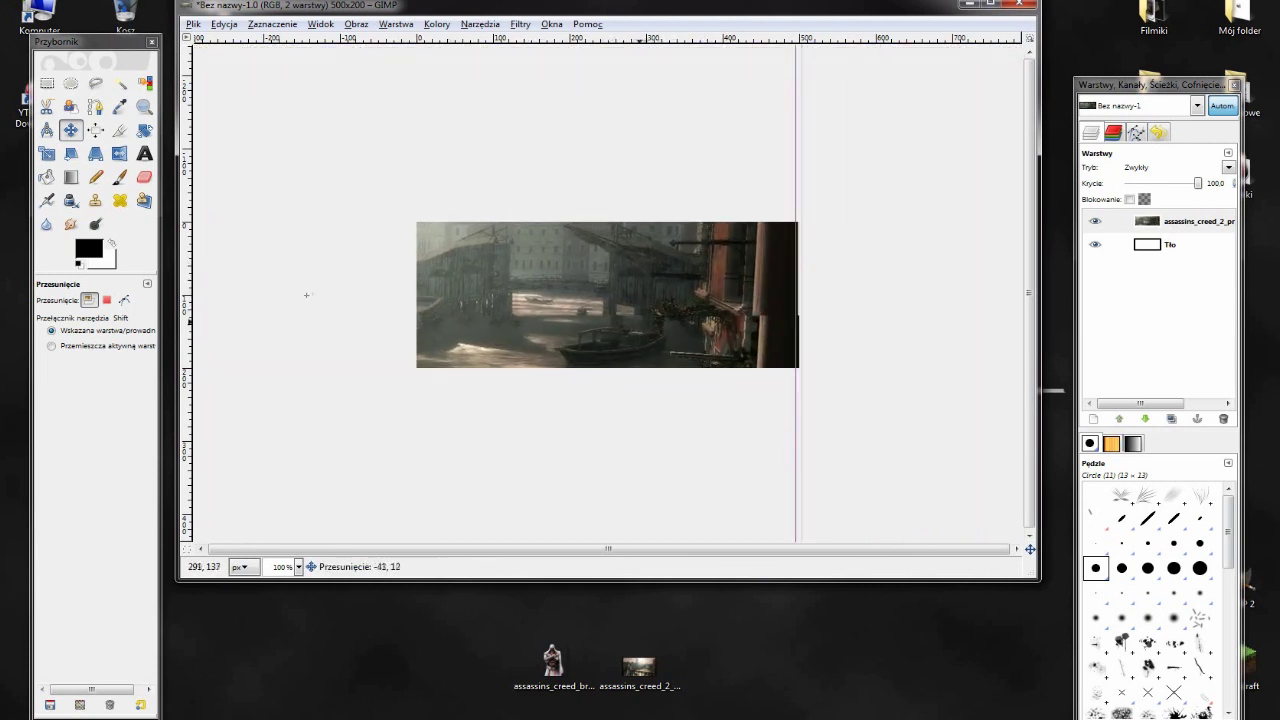
drag(301, 295, 323, 300)
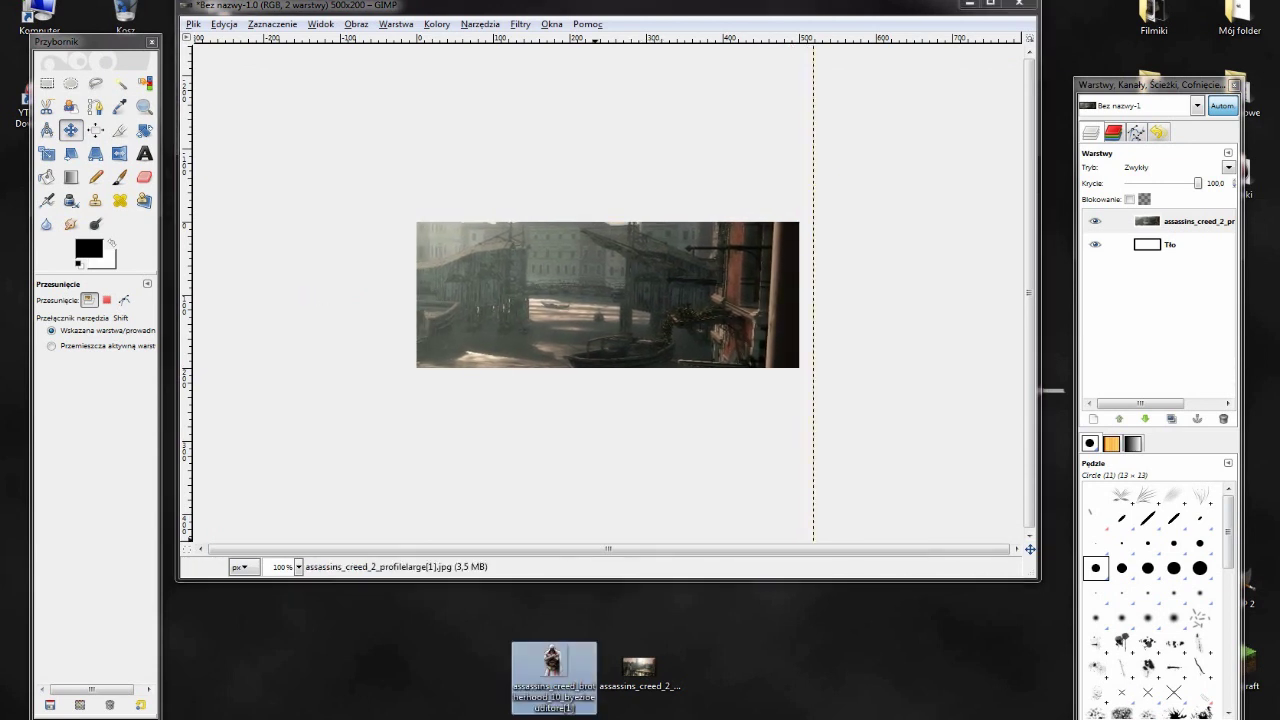
Step: Add the Brotherhood Ezio image as a layer, scale it to 440 px wide, and centre his head
drag(553, 662, 664, 384)
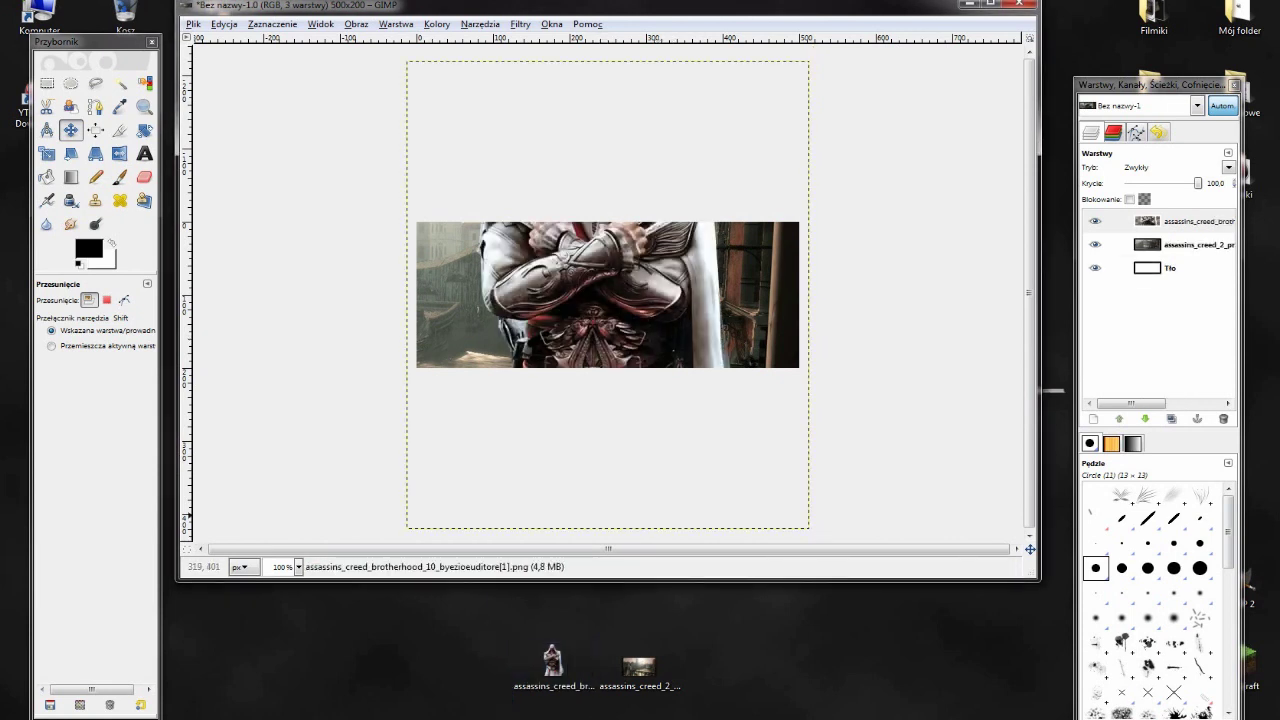
click(356, 23)
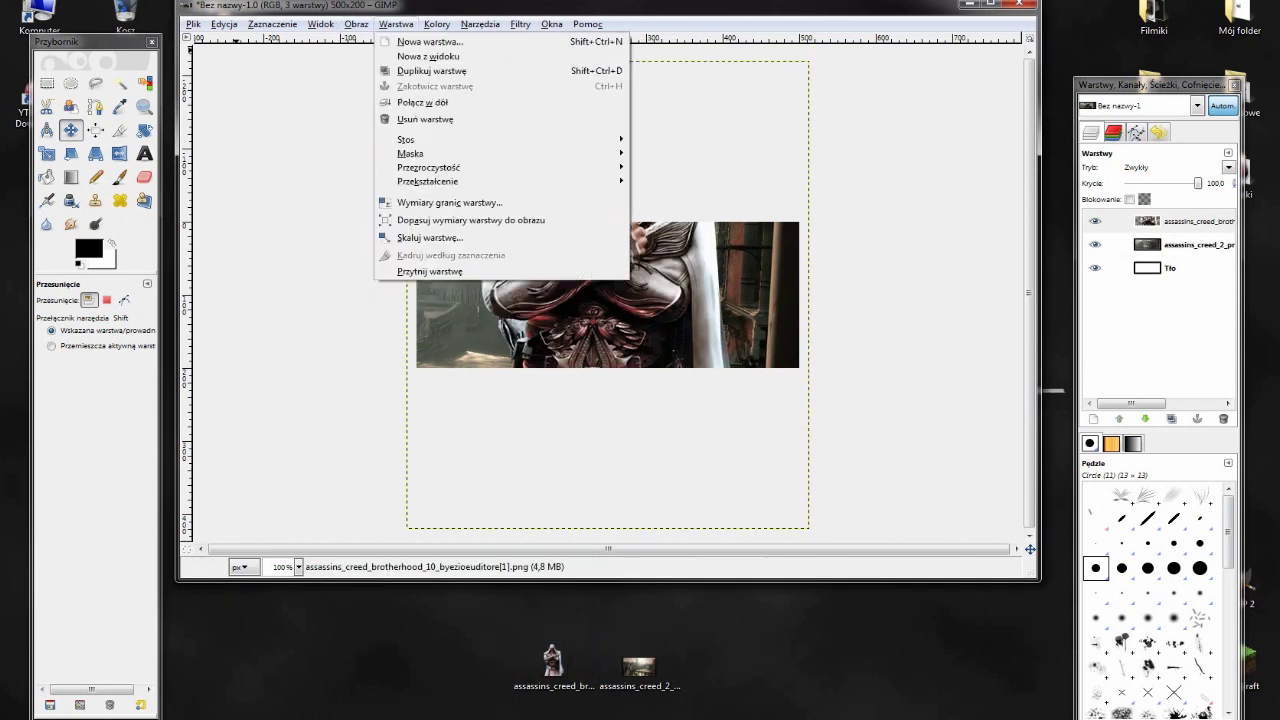
click(400, 233)
text(44)
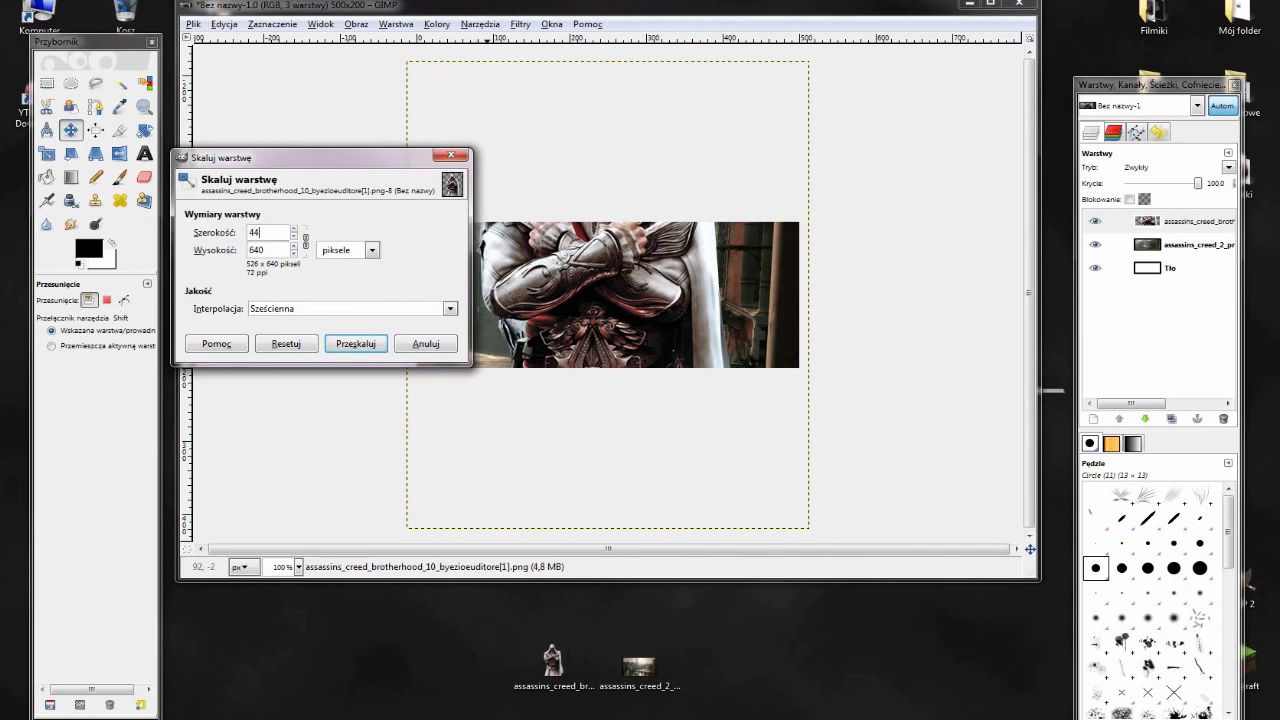
text(0)
key(Tab)
key(Return)
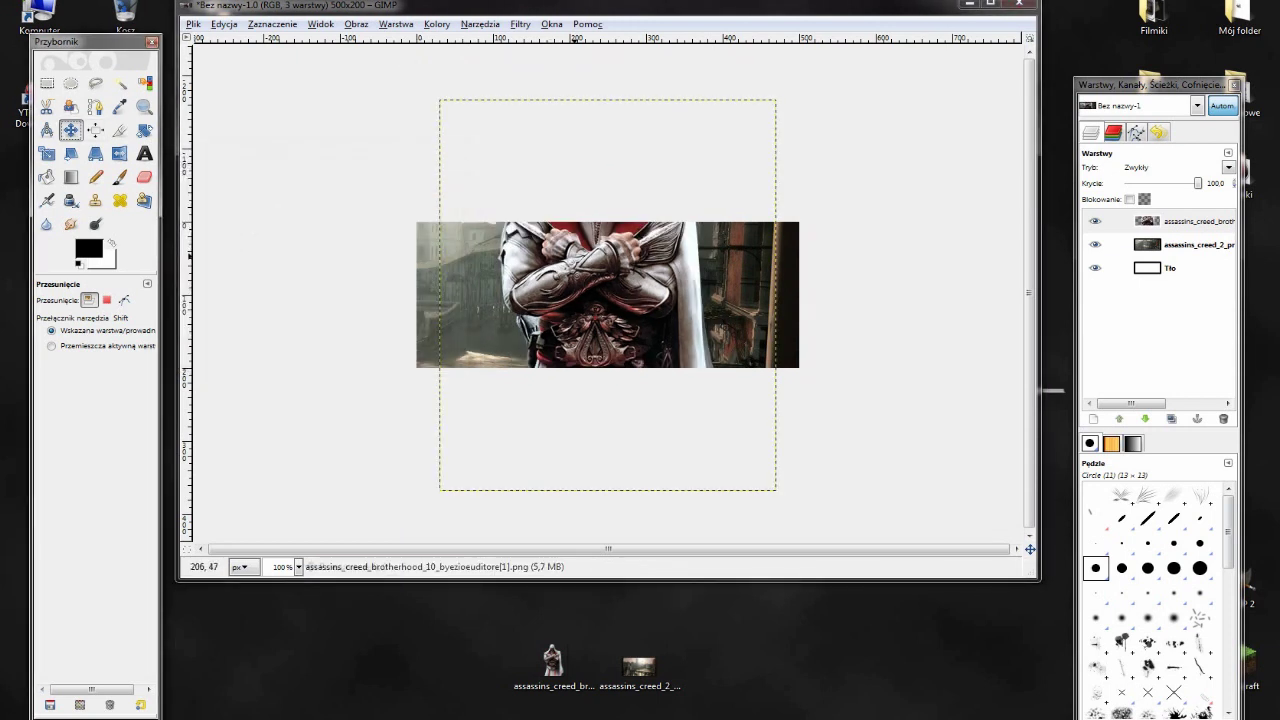
drag(607, 295, 611, 396)
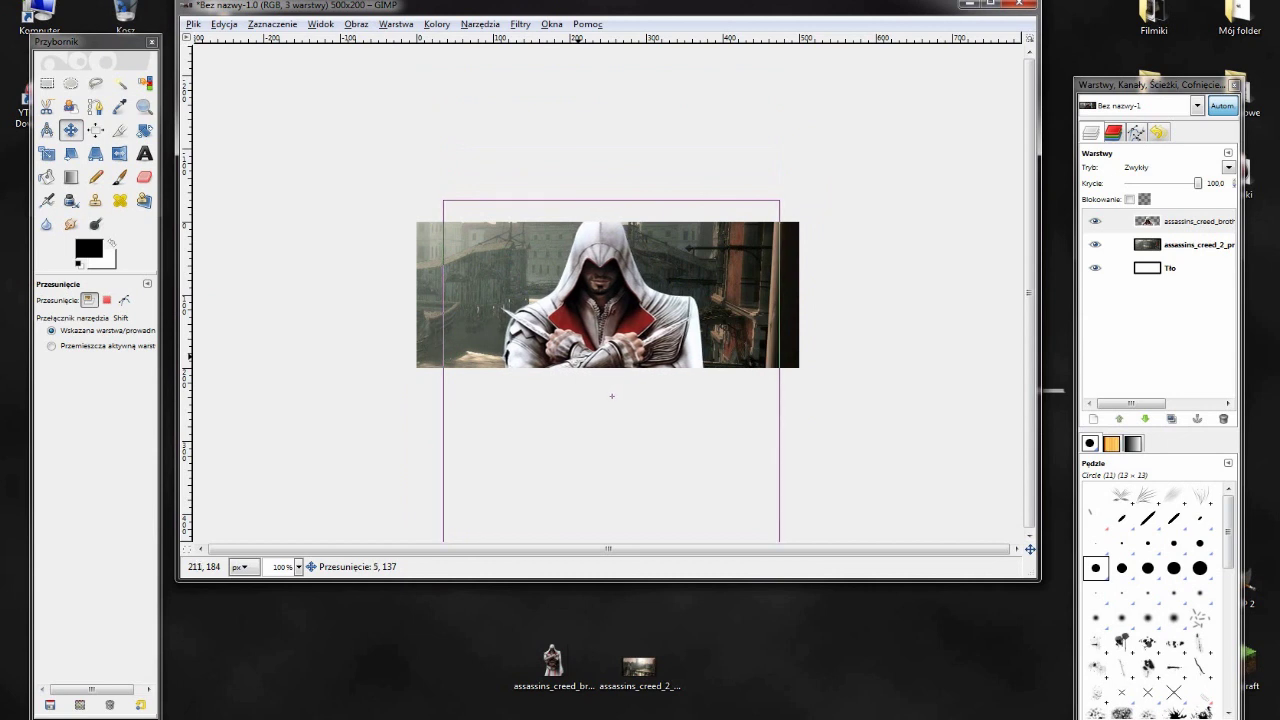
drag(611, 396, 607, 397)
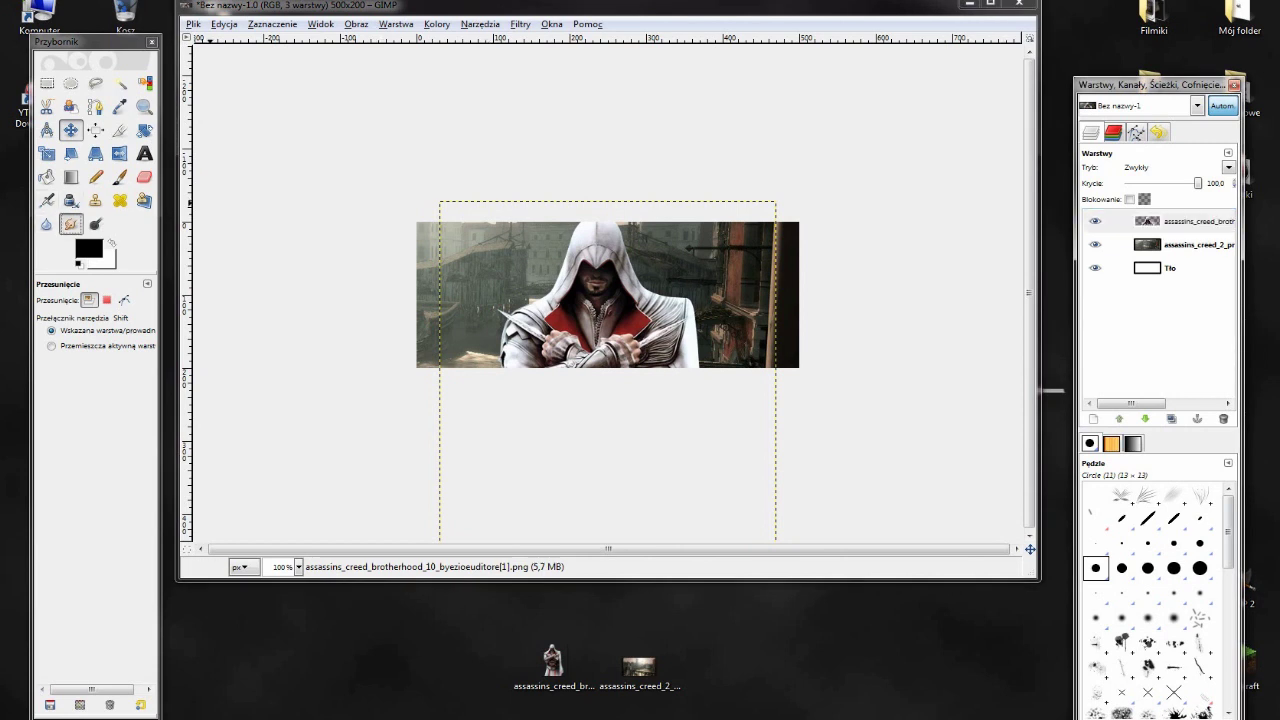
Step: Smudge the Ezio layer with the Smudge tool at brush scale 1.49
click(75, 223)
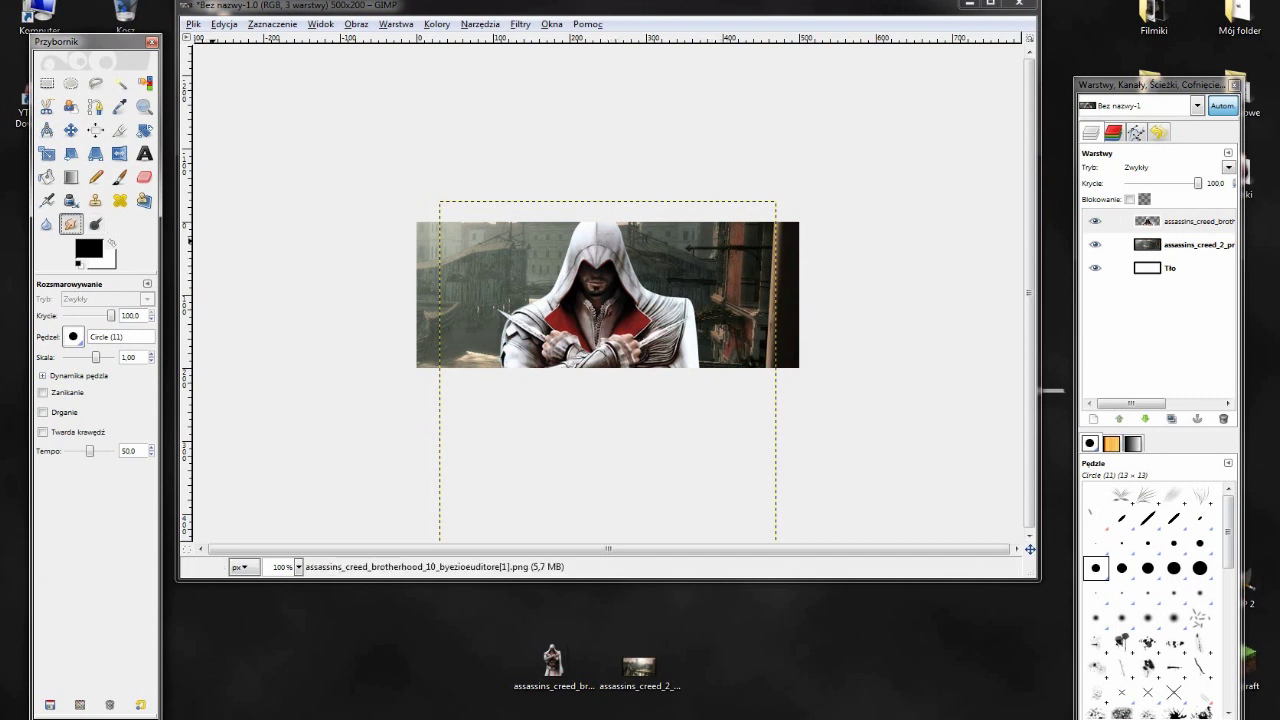
drag(96, 357, 98, 357)
click(613, 226)
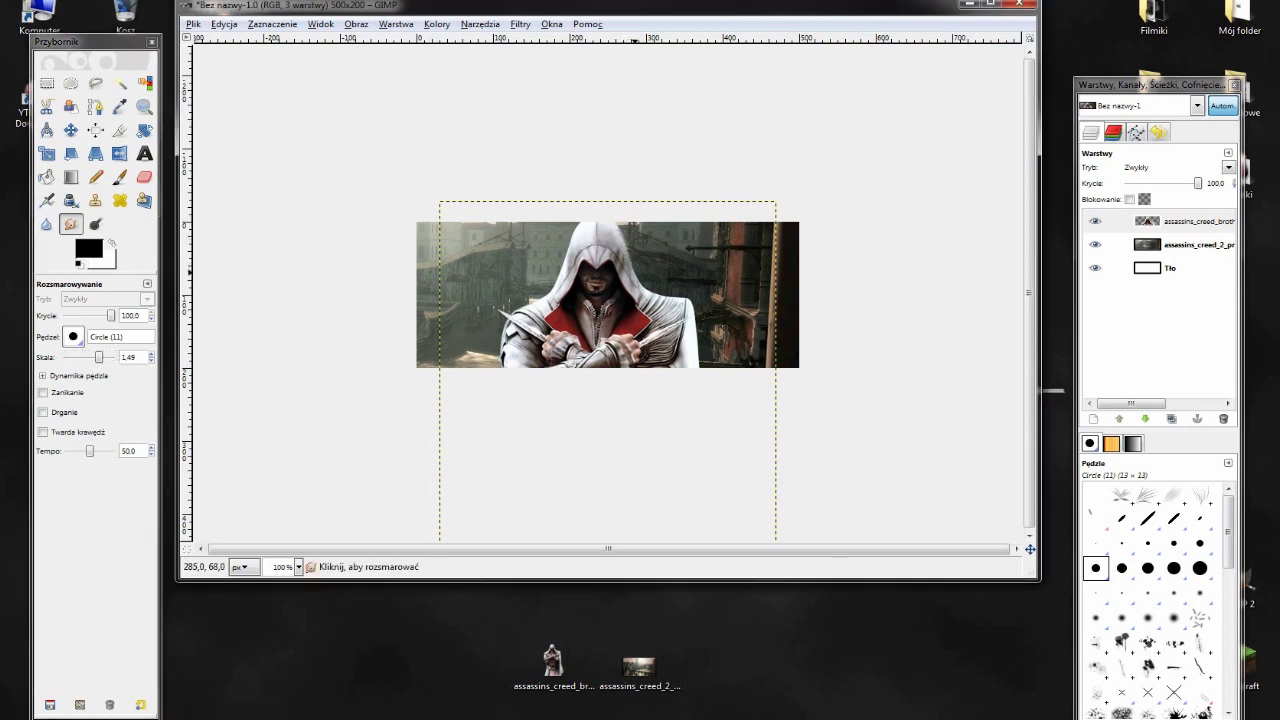
Step: Undo the smudge strokes and reselect the Ezio layer
click(224, 23)
key(Return)
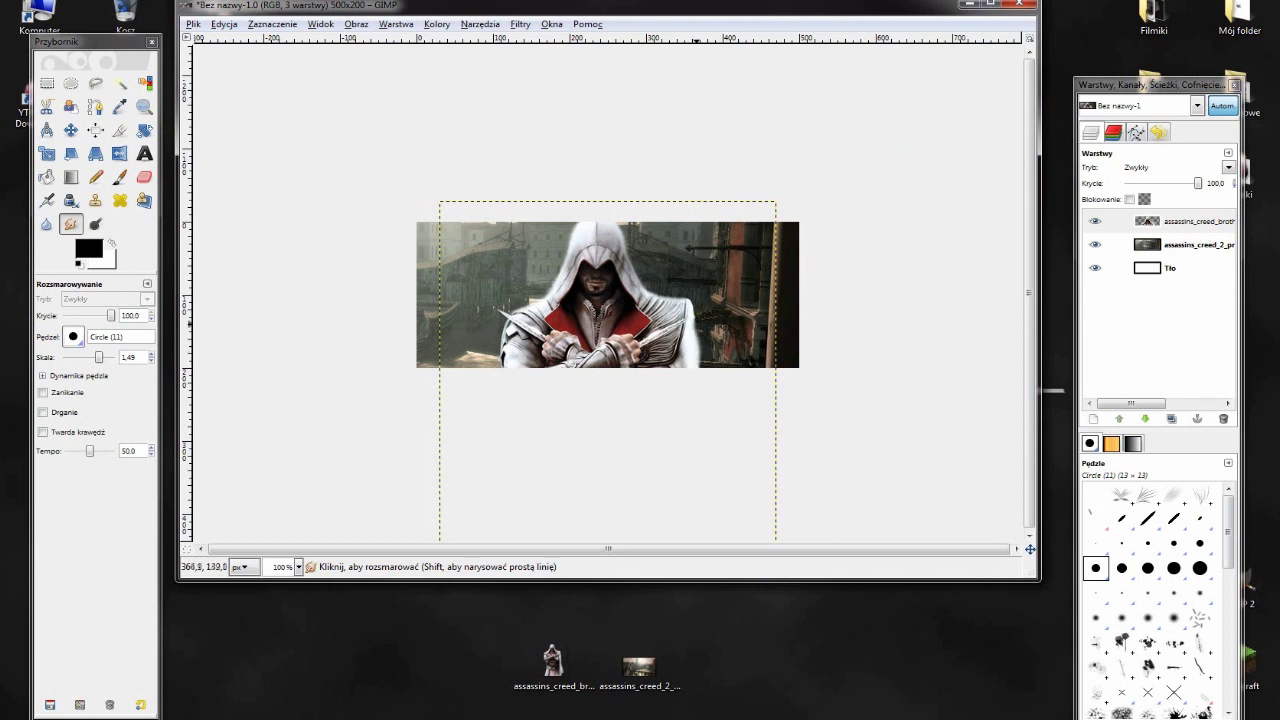
click(224, 23)
click(224, 23)
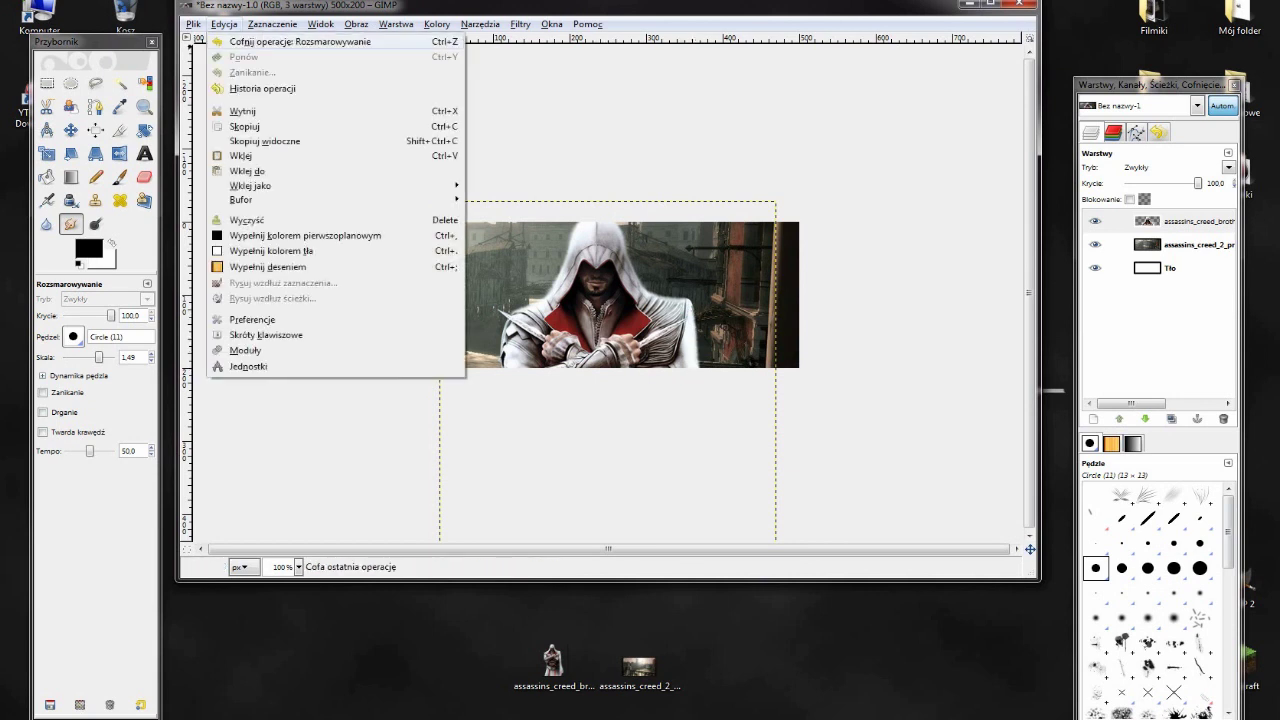
click(826, 213)
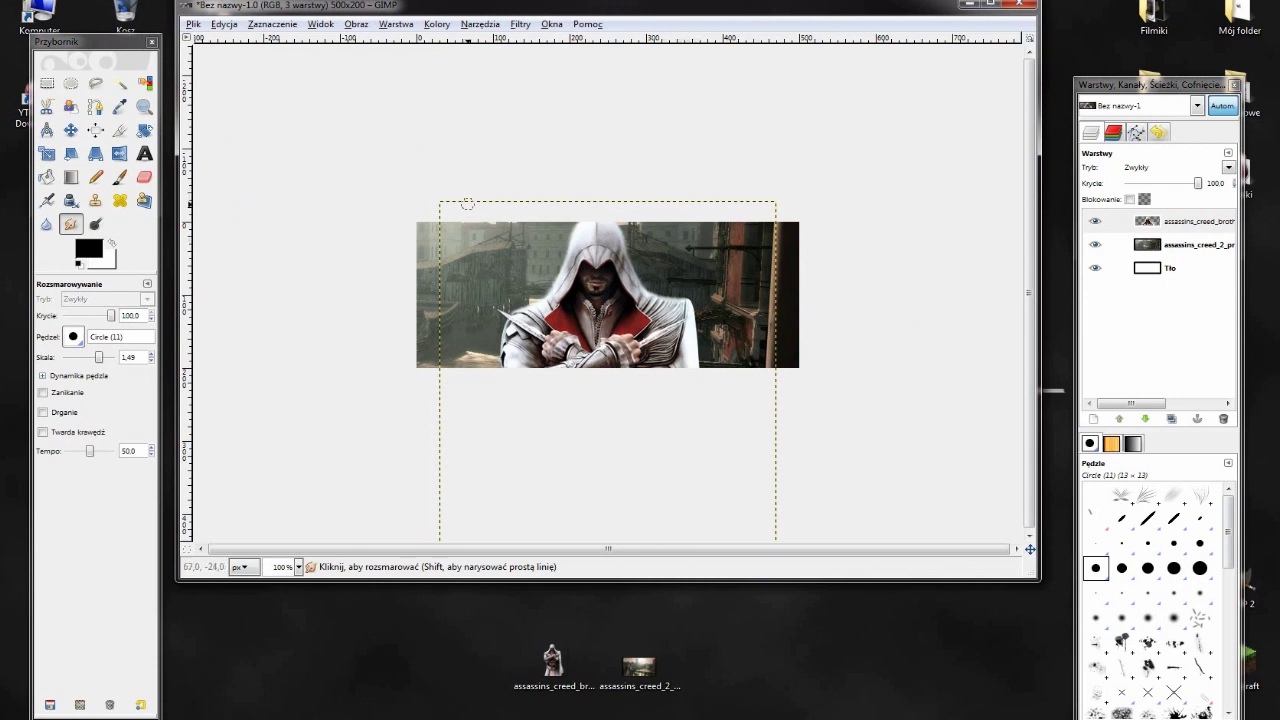
click(1180, 221)
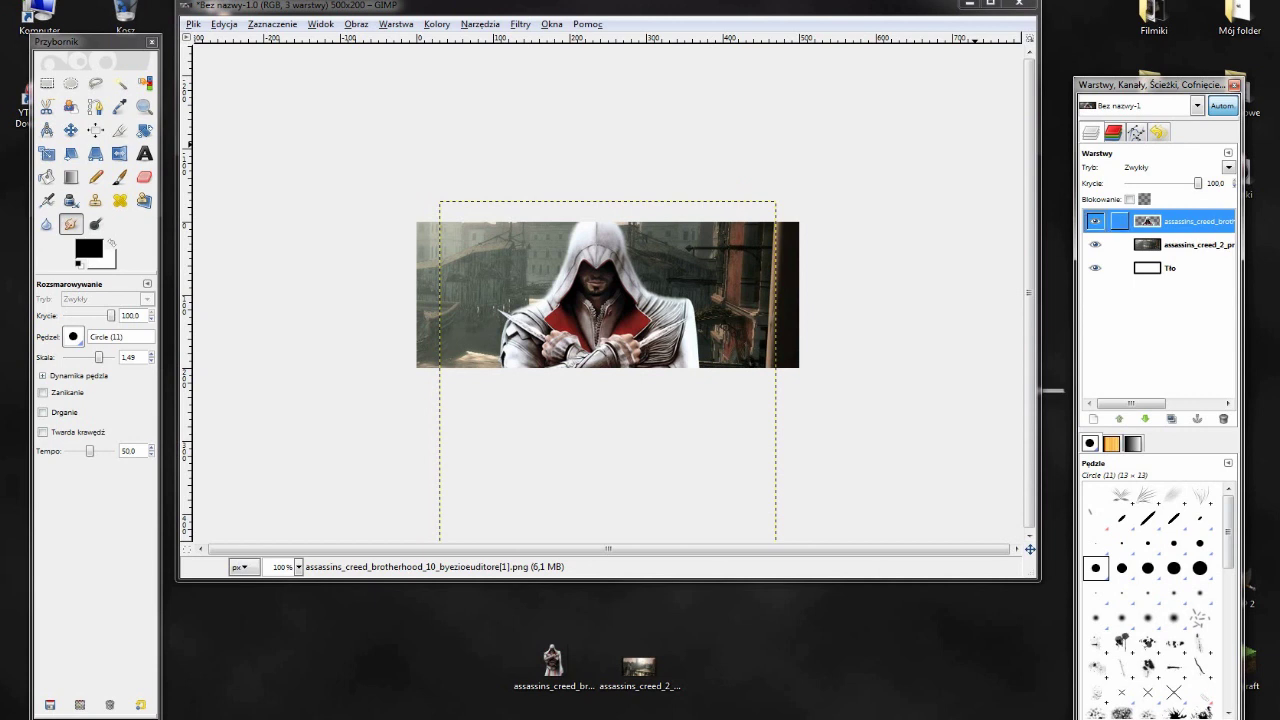
Step: Duplicate the Ezio layer and give the original a 64 px Gaussian blur
right_click(1160, 221)
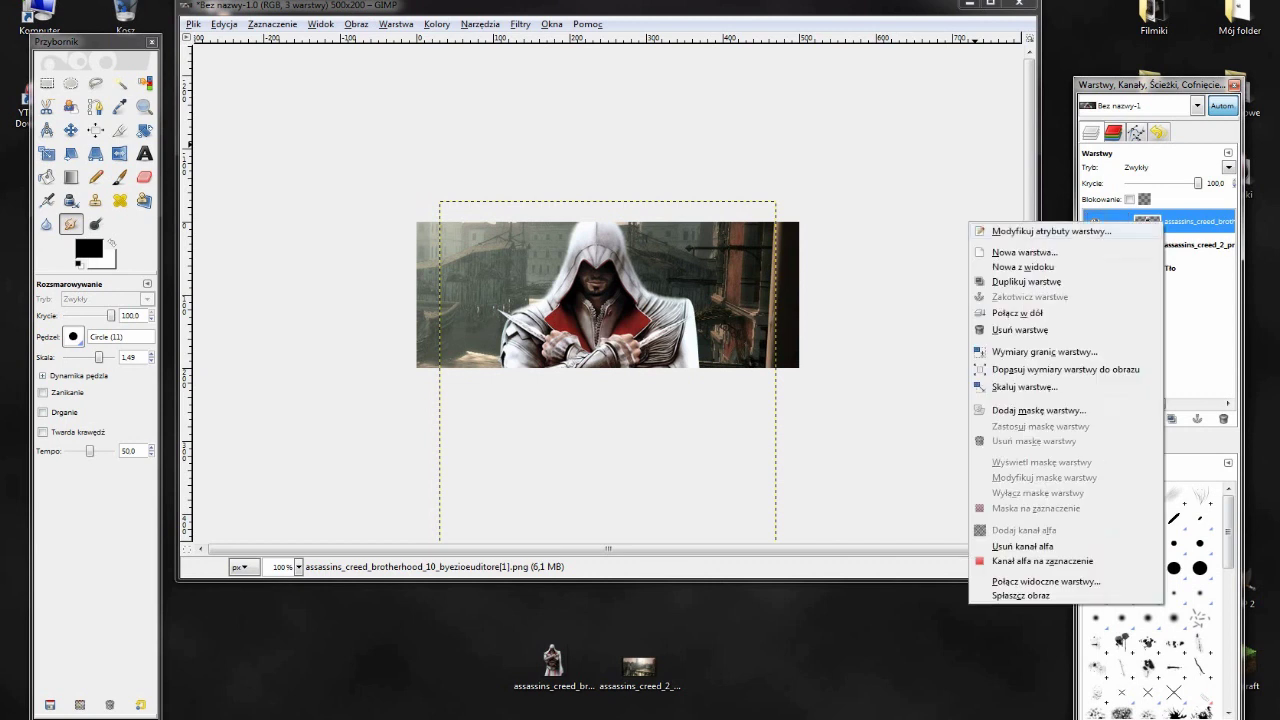
click(1030, 282)
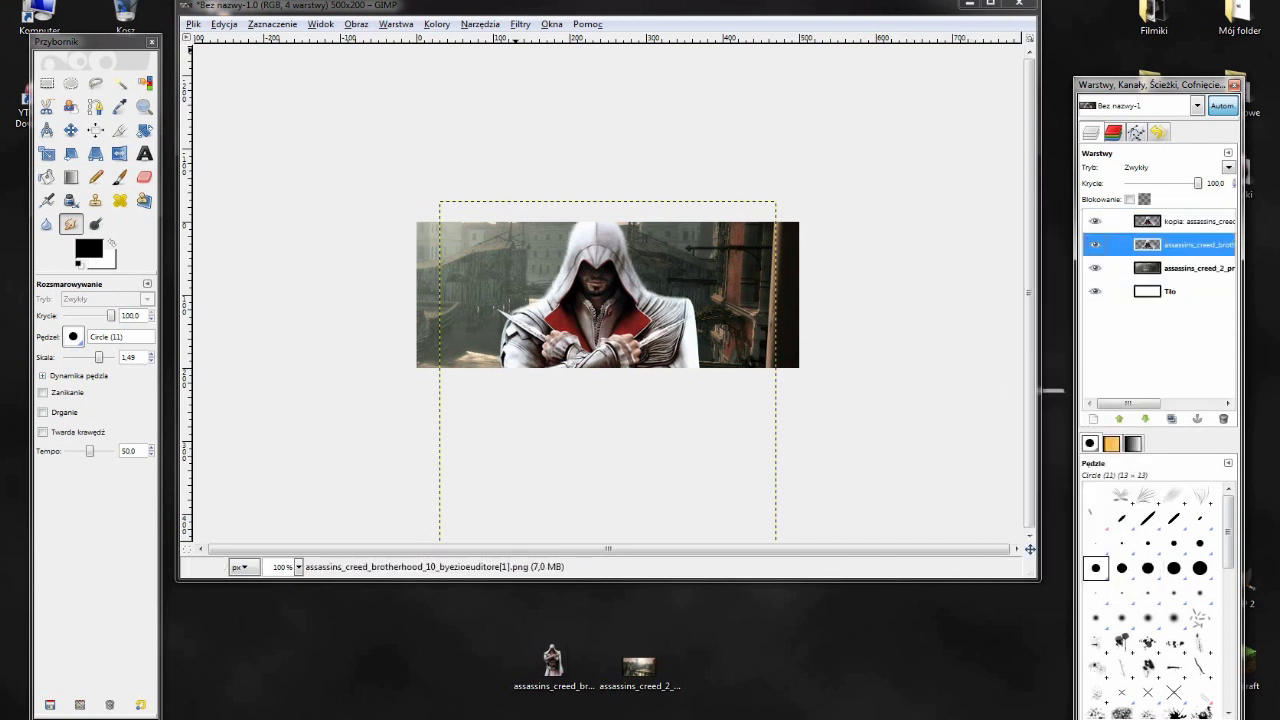
click(520, 23)
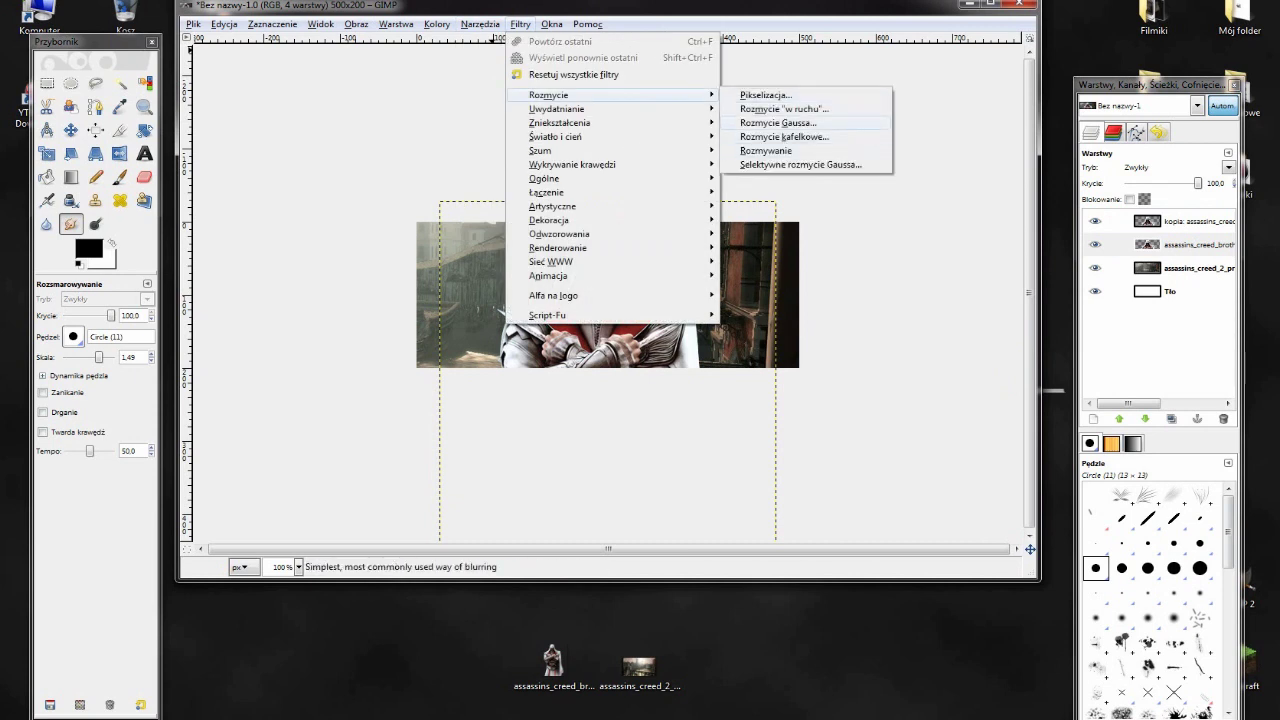
click(765, 150)
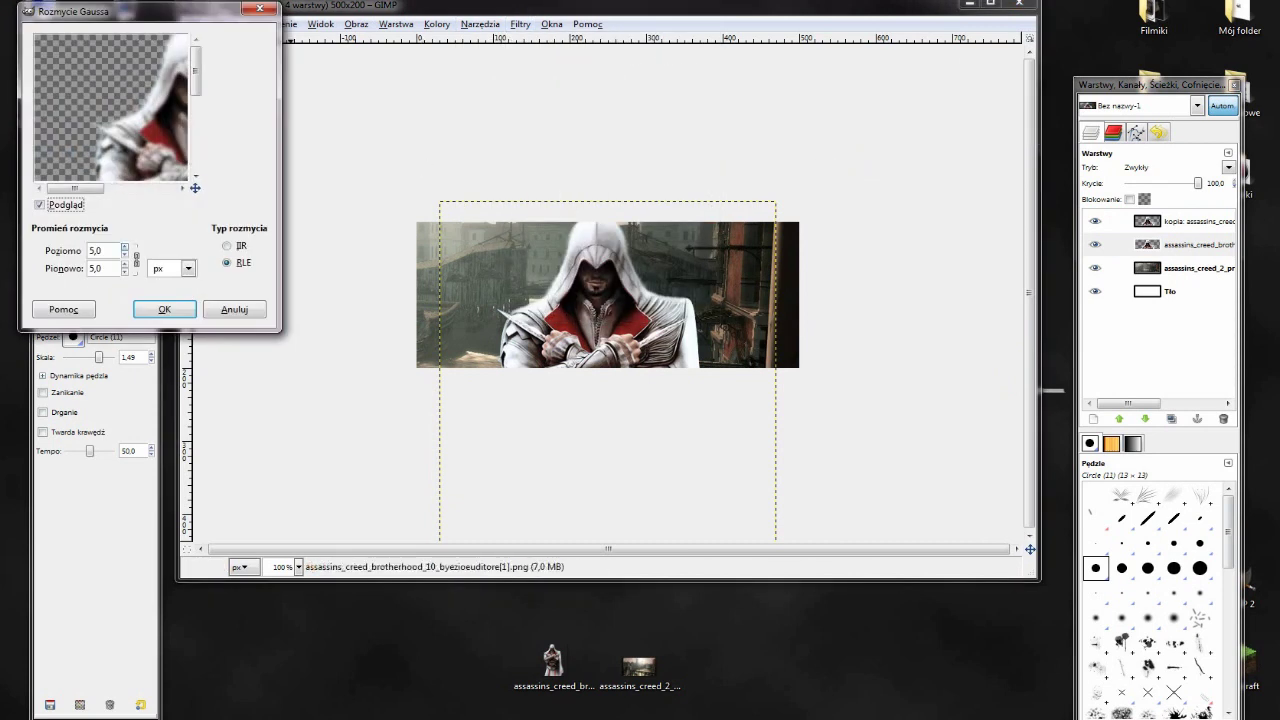
scroll(124, 247, up, 20)
scroll(124, 247, up, 18)
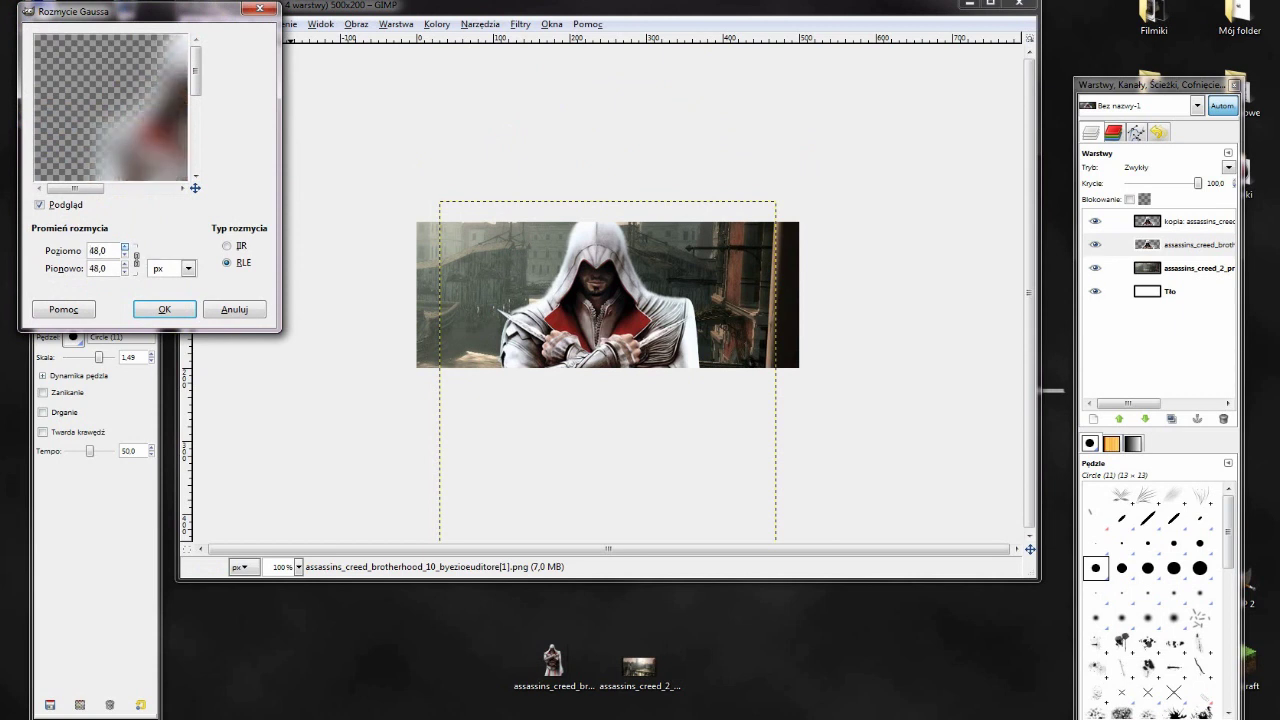
scroll(124, 247, up, 6)
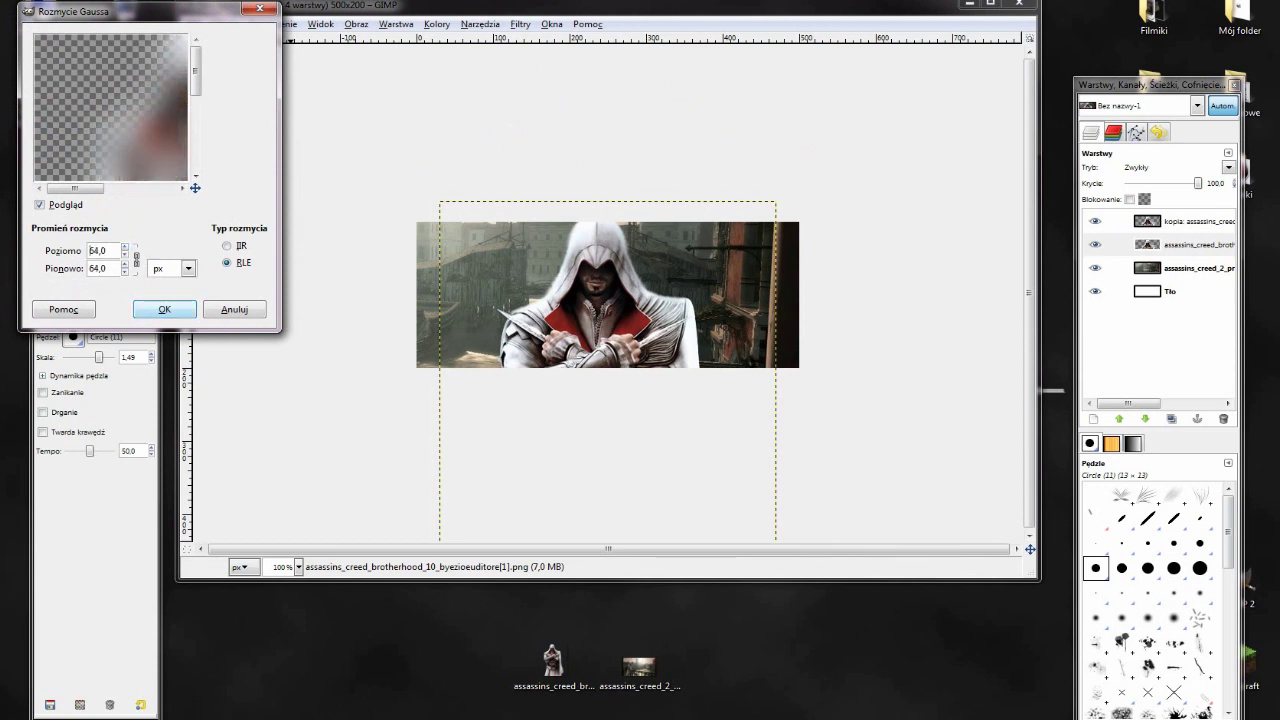
click(164, 309)
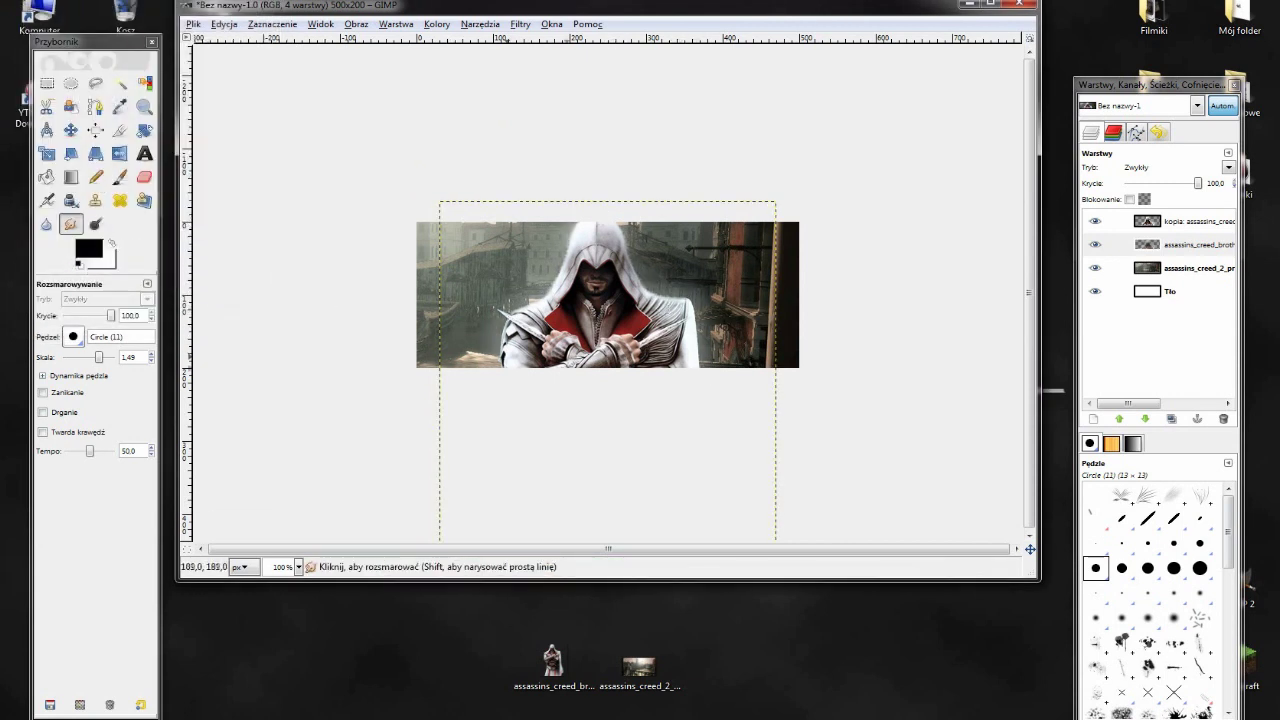
key(alt+e)
Step: Remove the blur and duplicate Ezio layer, then add a new transparent layer
key(Escape)
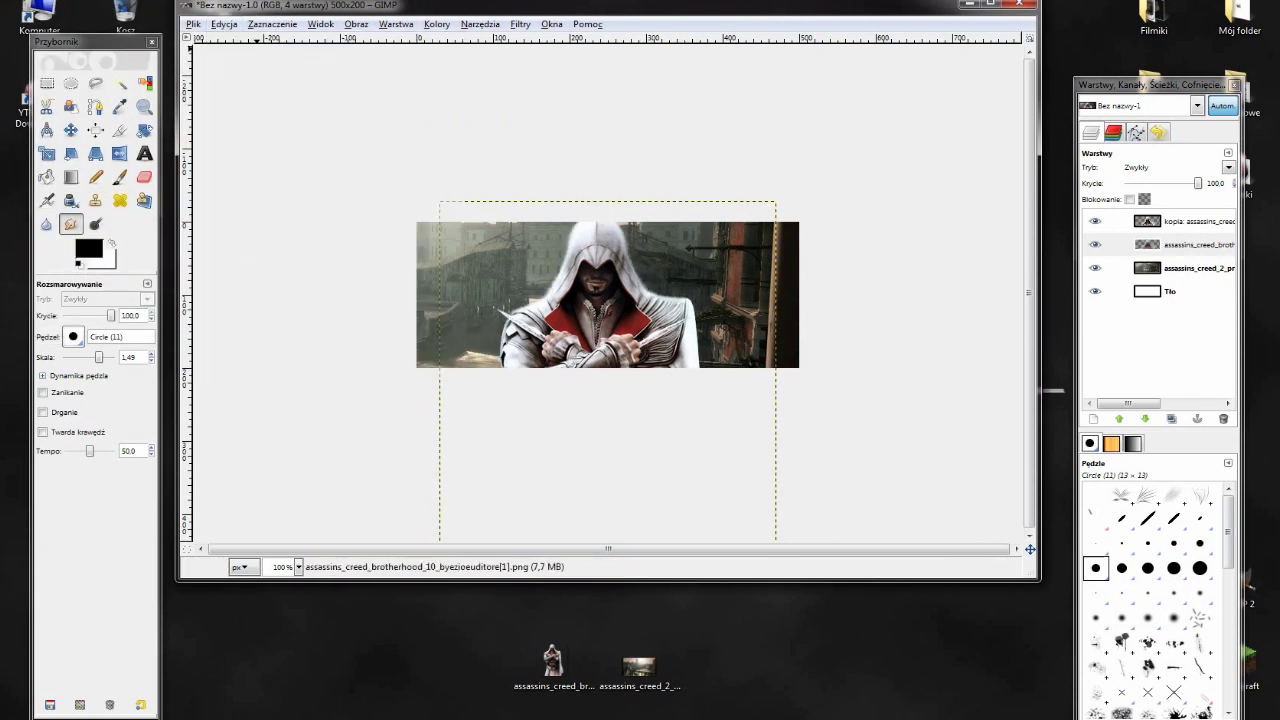
key(alt+e)
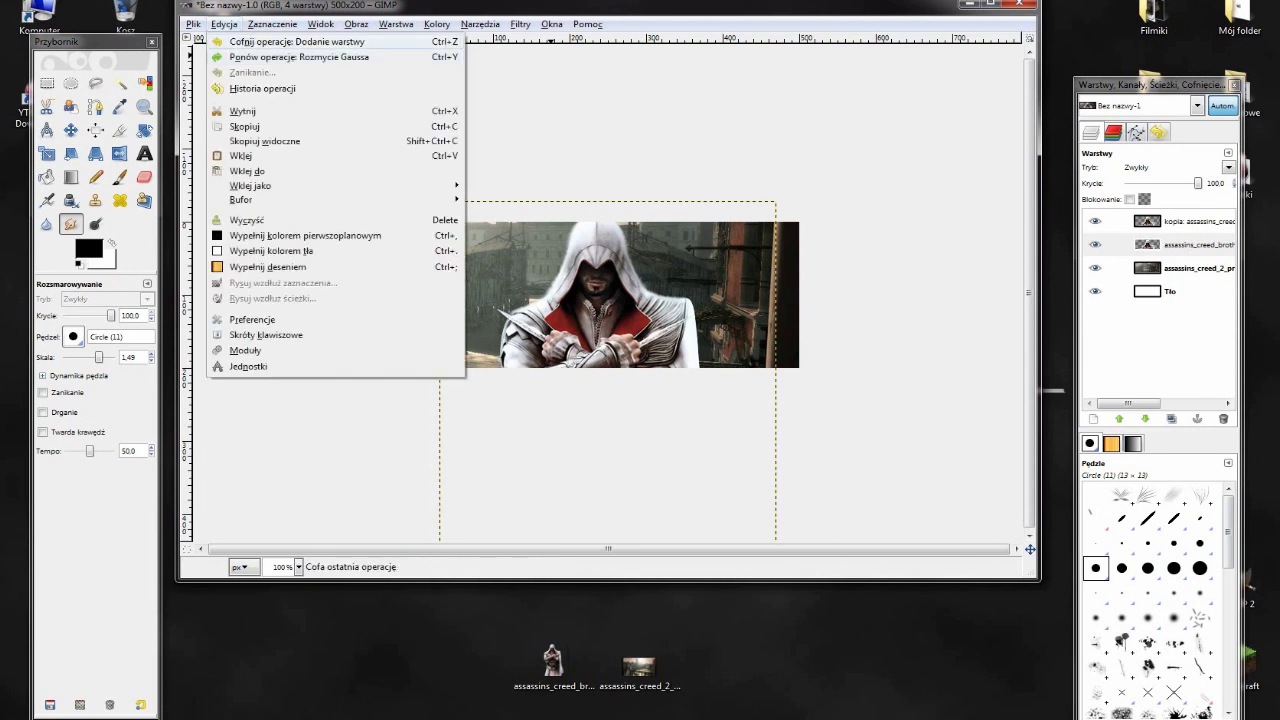
key(Return)
right_click(1170, 221)
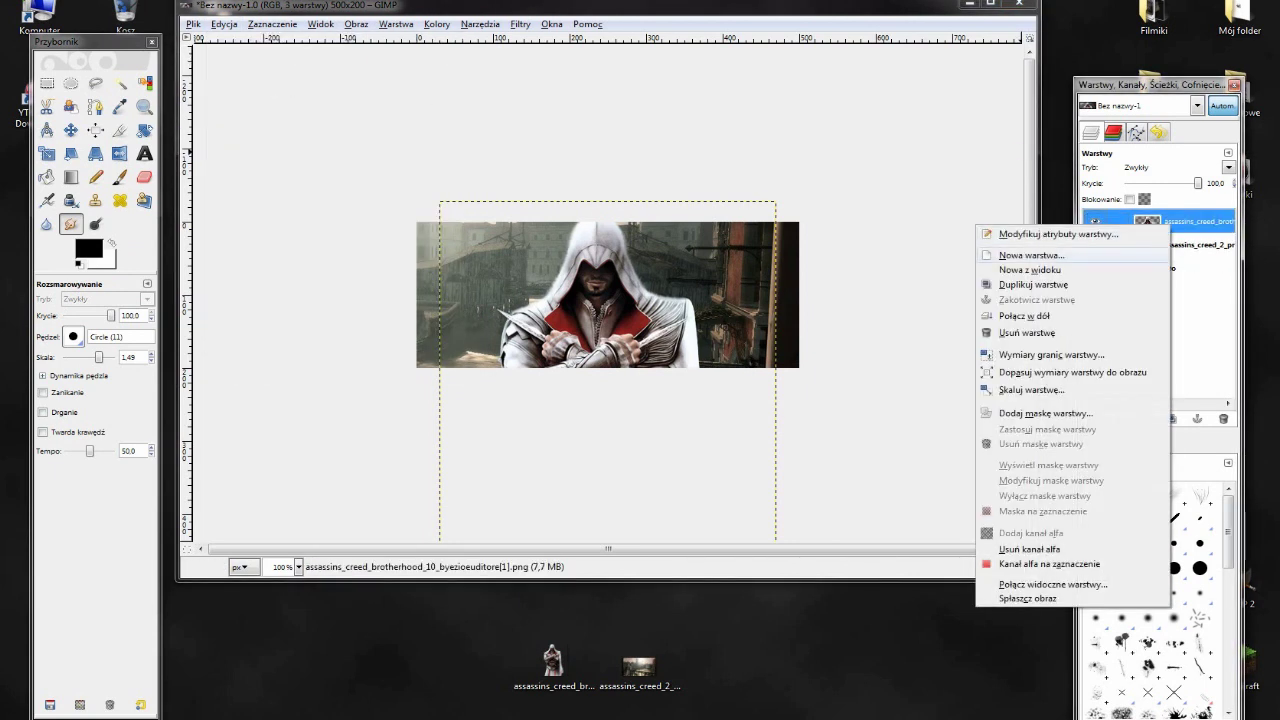
click(1017, 252)
key(Return)
Step: Paint white strokes over Ezio's hood and both sides with an enlarged brush
key(p)
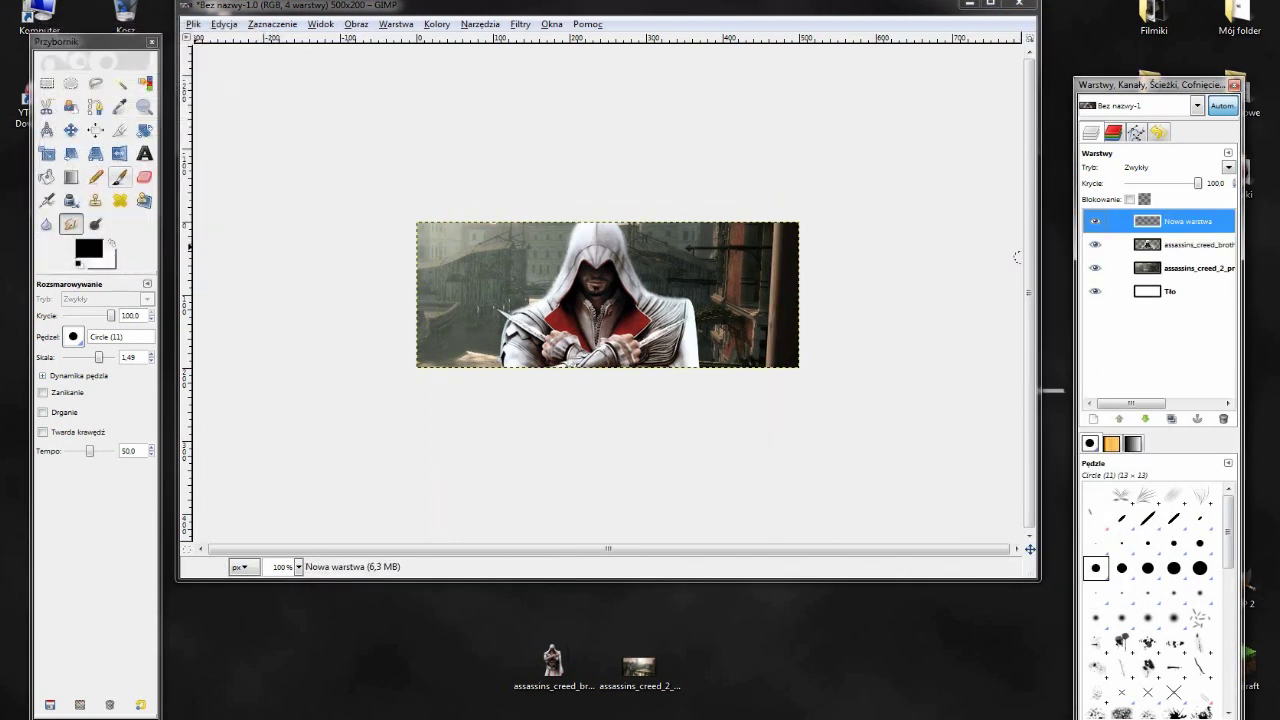
click(88, 248)
click(263, 169)
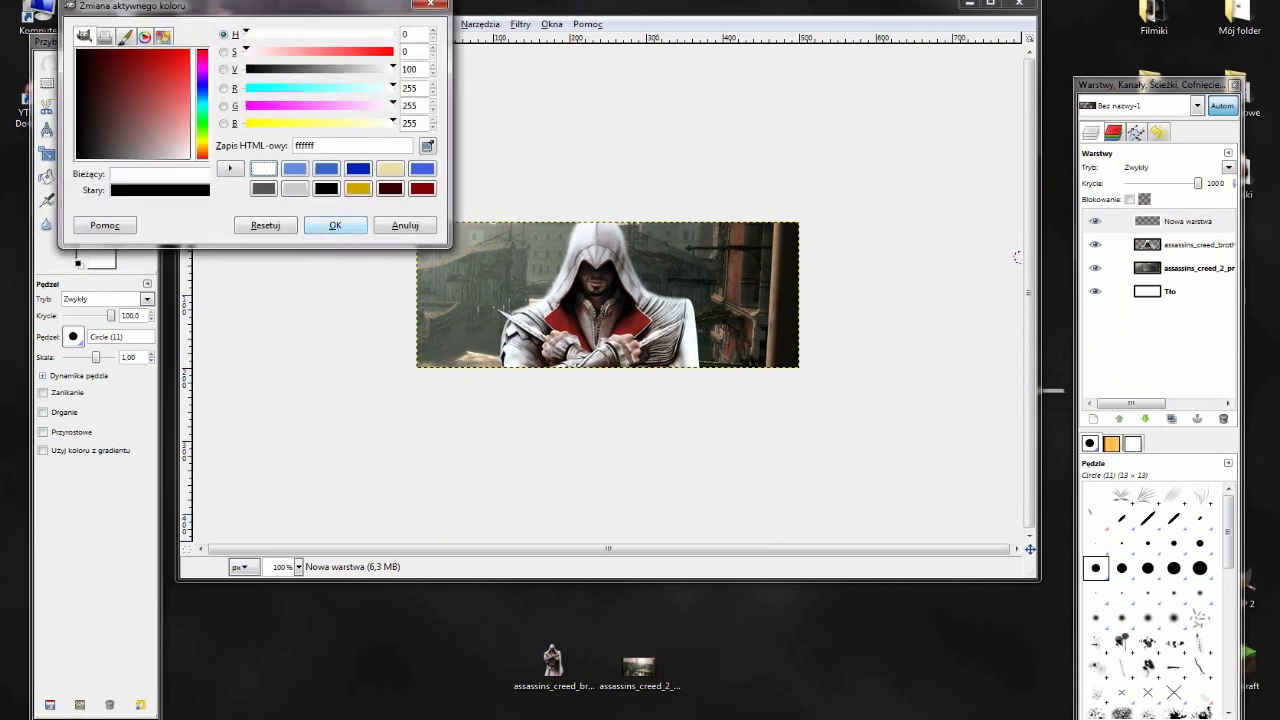
click(337, 223)
drag(96, 357, 104, 357)
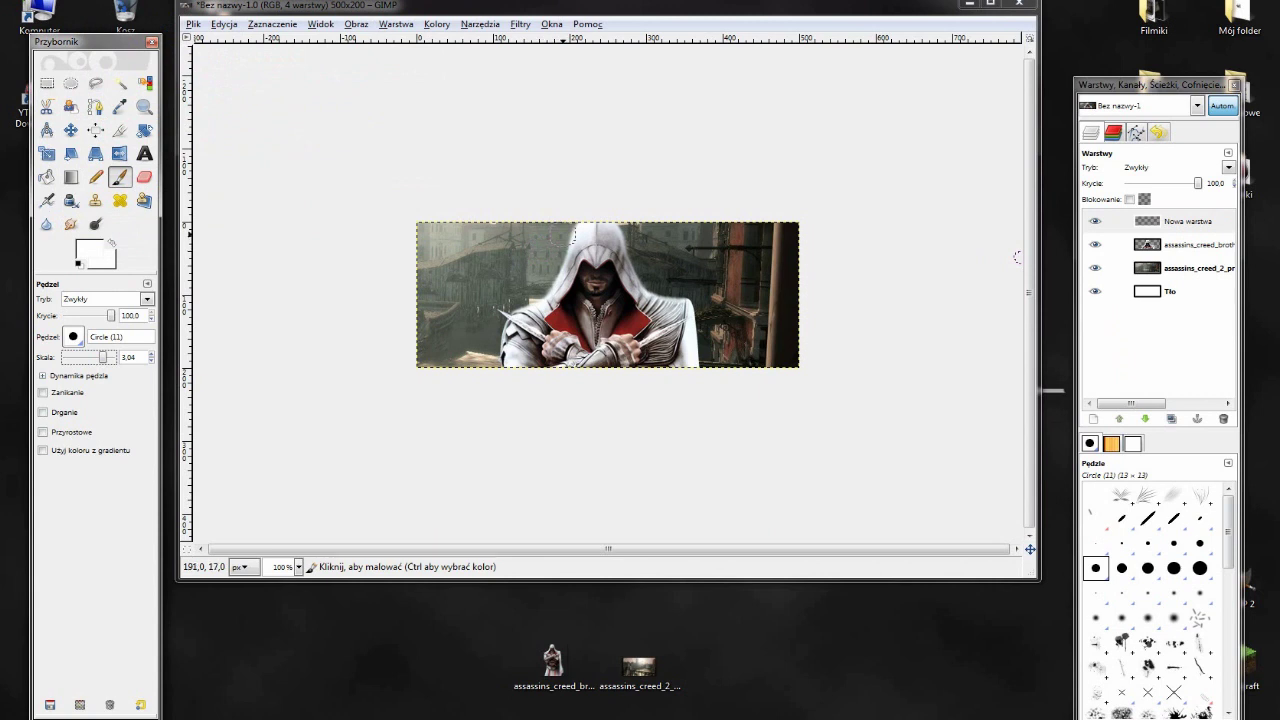
click(619, 233)
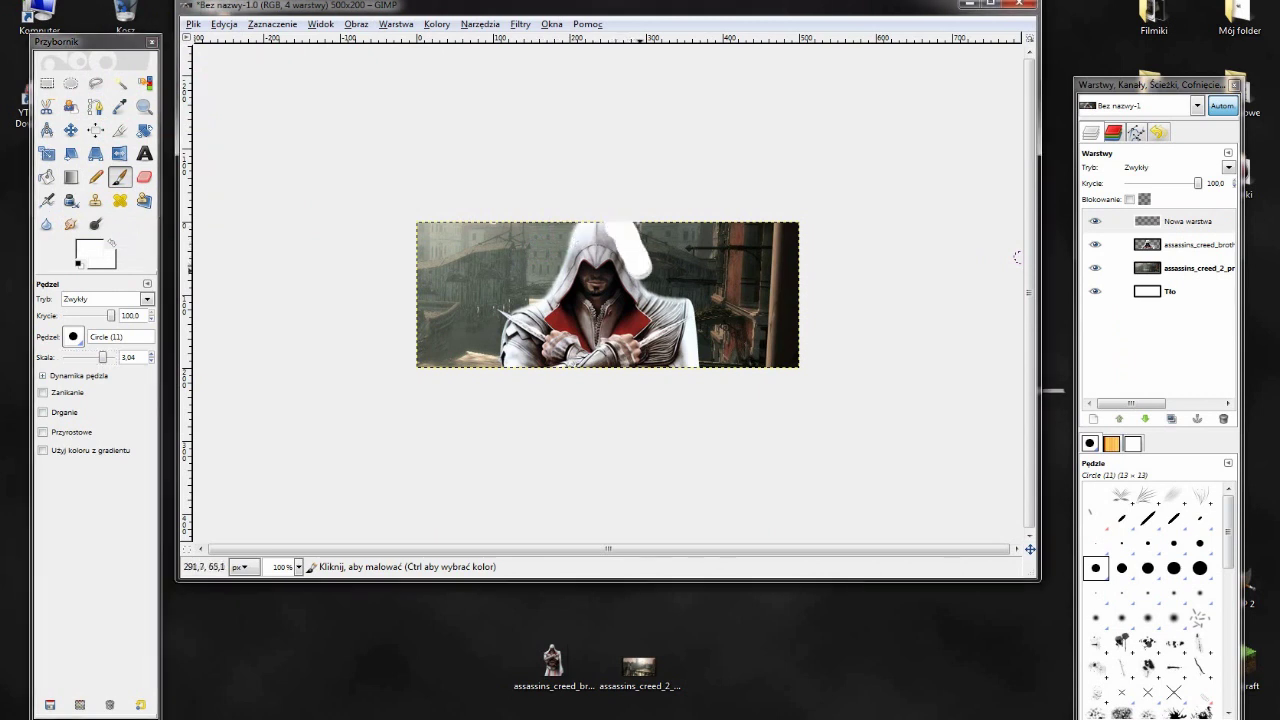
drag(640, 272, 705, 368)
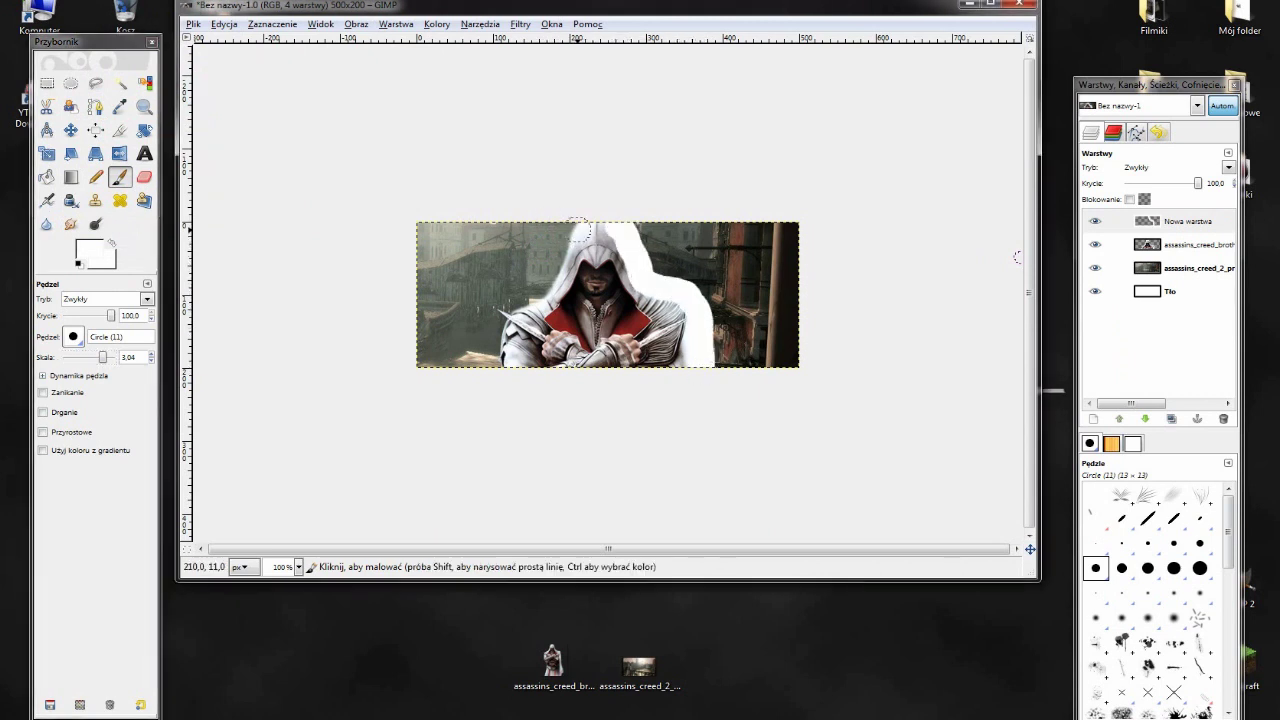
drag(578, 229, 489, 368)
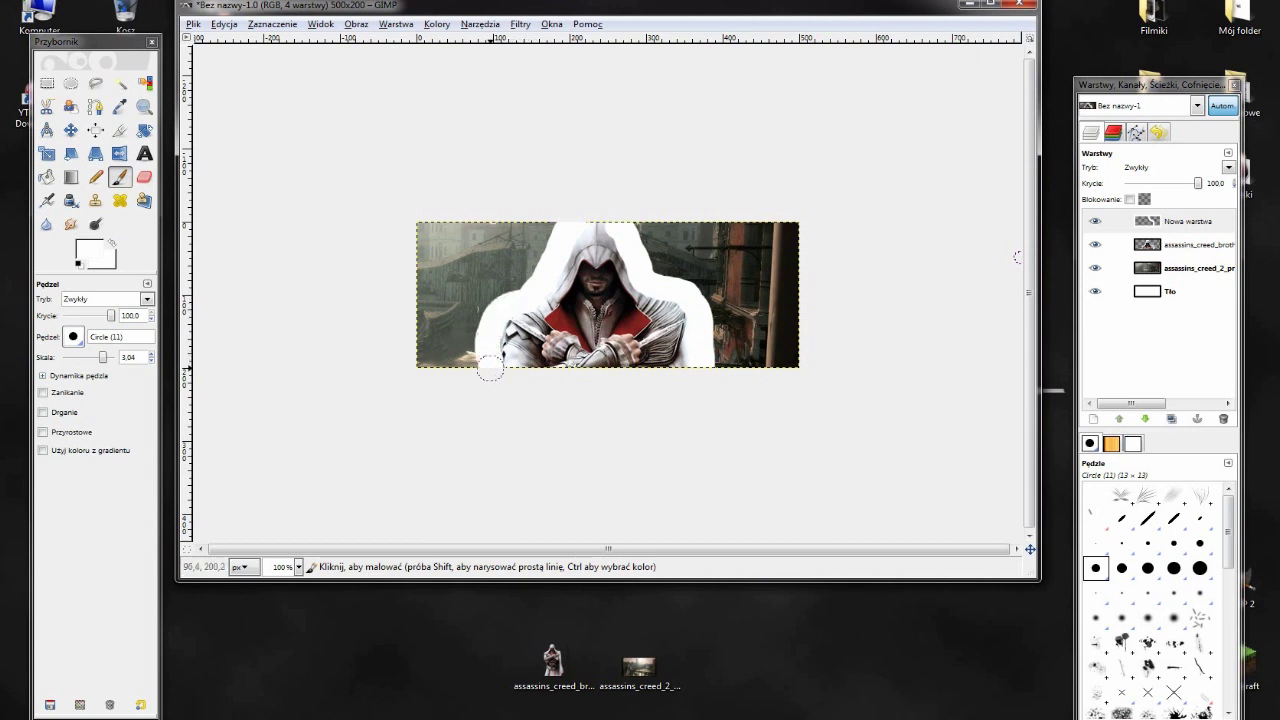
Step: Gaussian-blur the white strokes into a glow and lower the layer opacity to about 79%
click(520, 23)
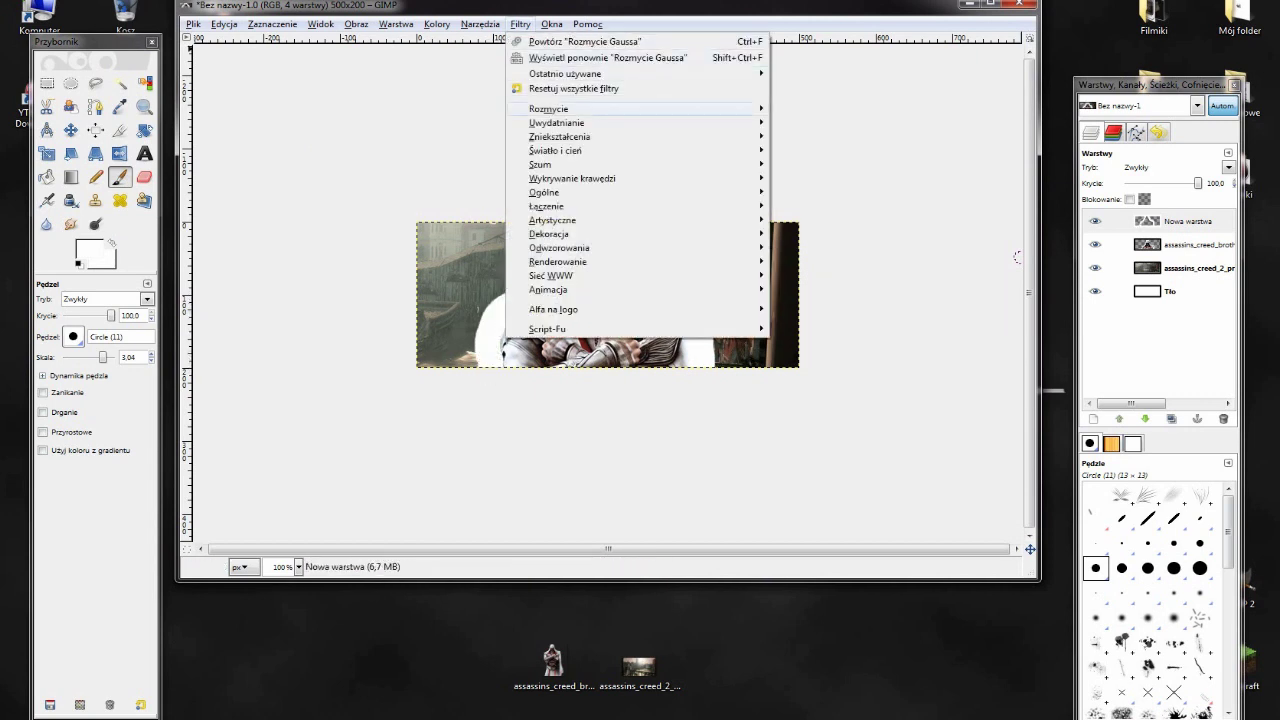
click(830, 150)
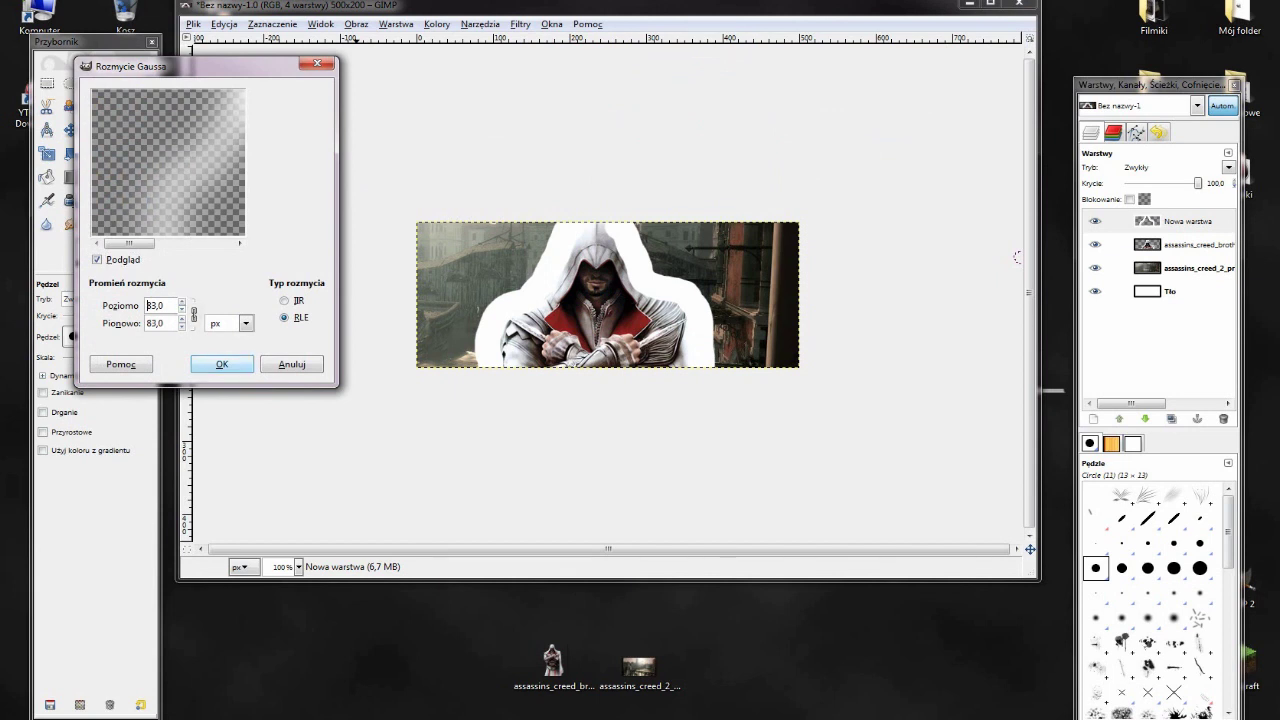
click(214, 362)
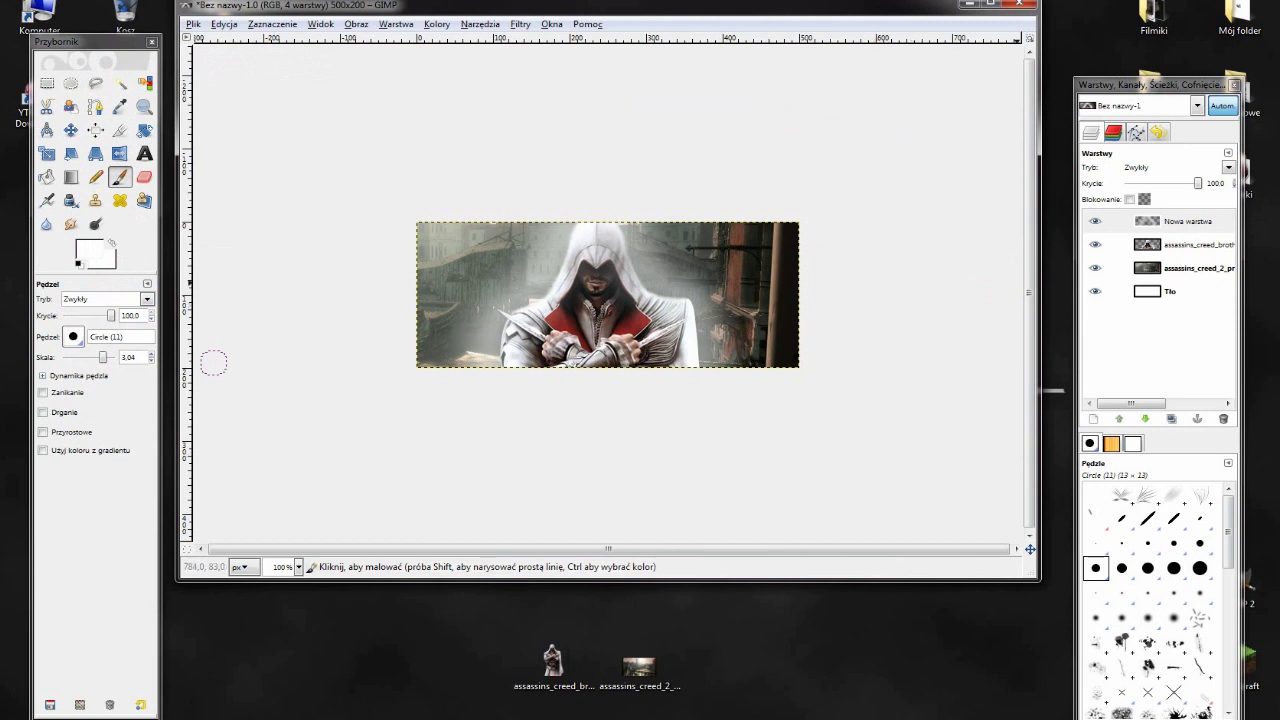
drag(1198, 183, 1172, 183)
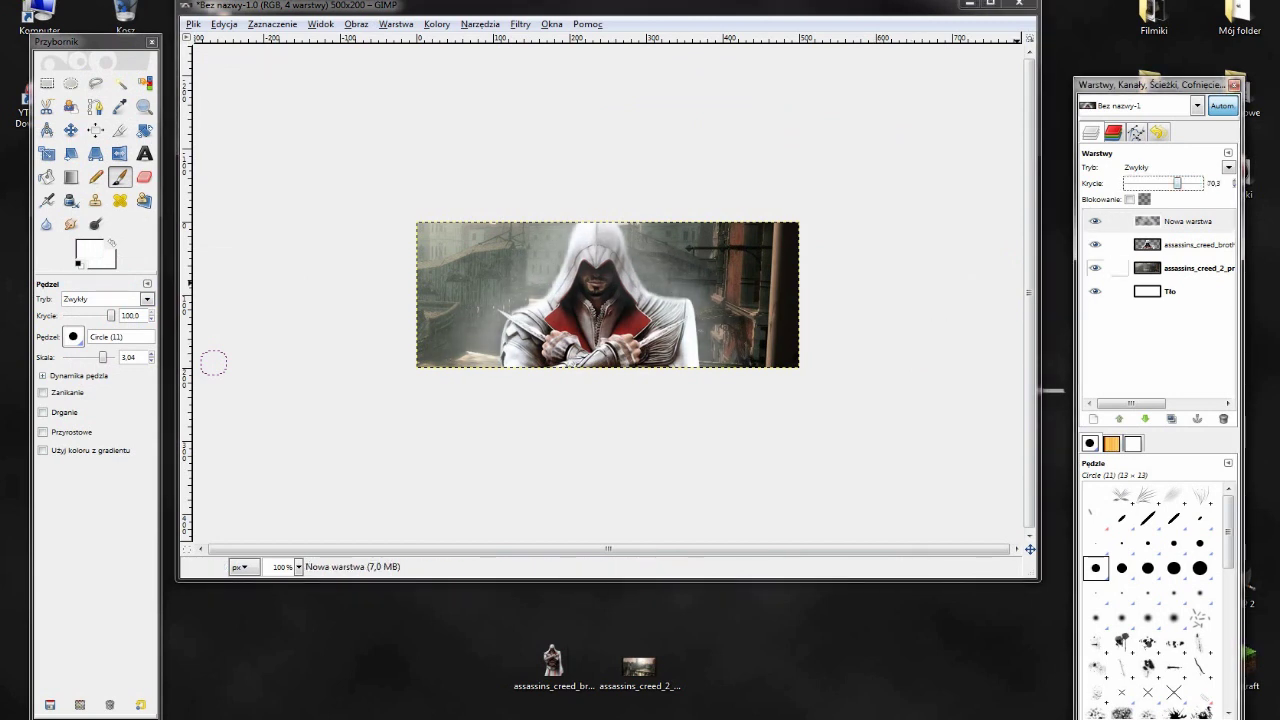
click(1120, 221)
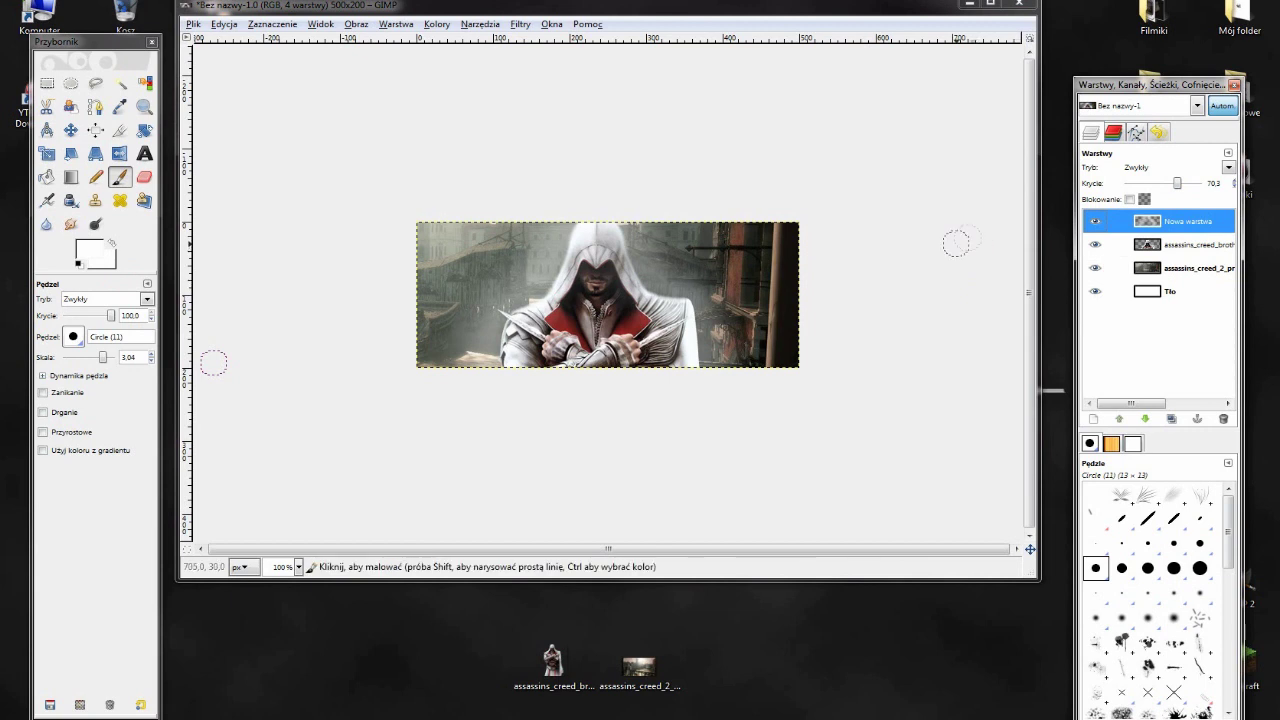
right_click(1180, 225)
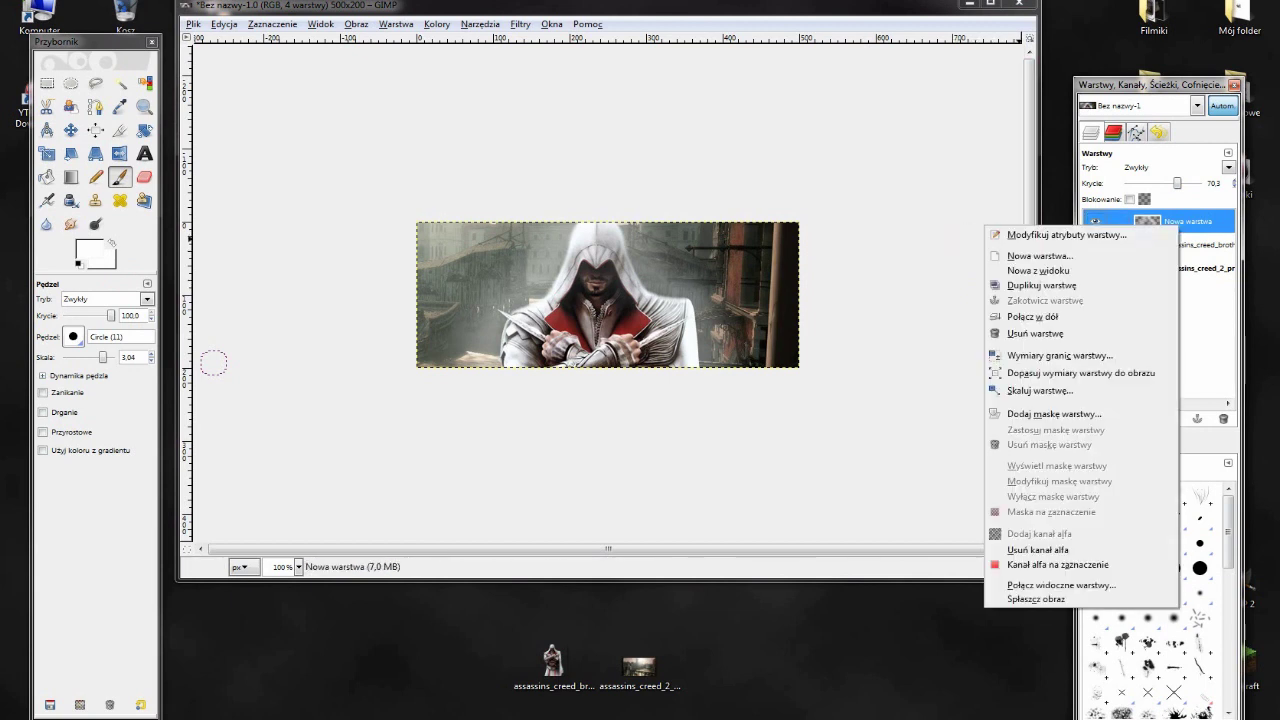
click(1040, 256)
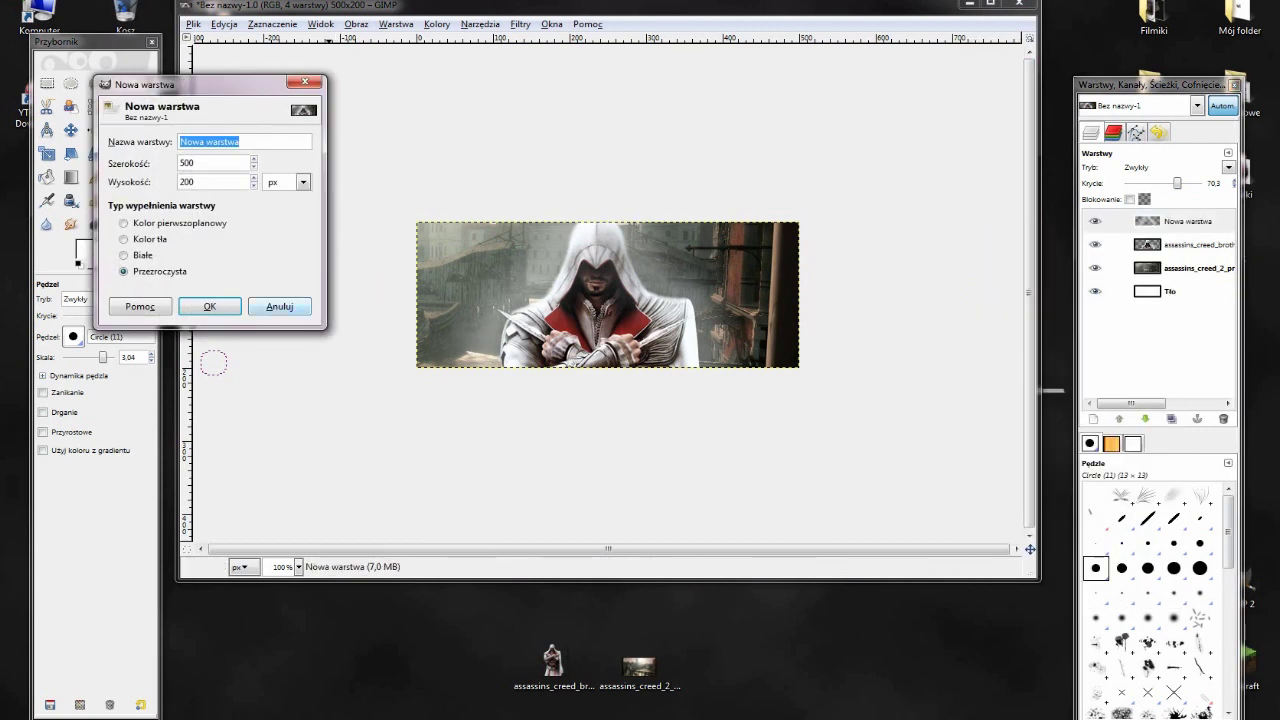
Step: On a new transparent layer, select the 20 px border strip around the canvas edges
click(210, 306)
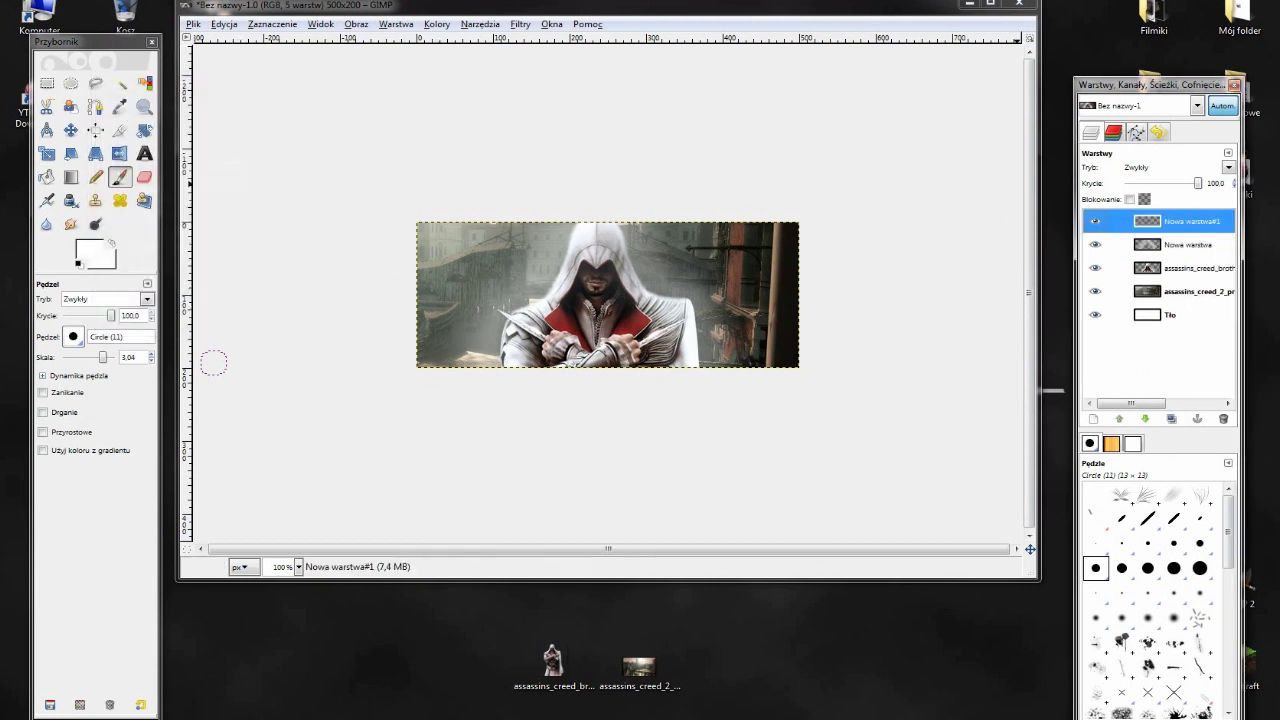
key(alt+z)
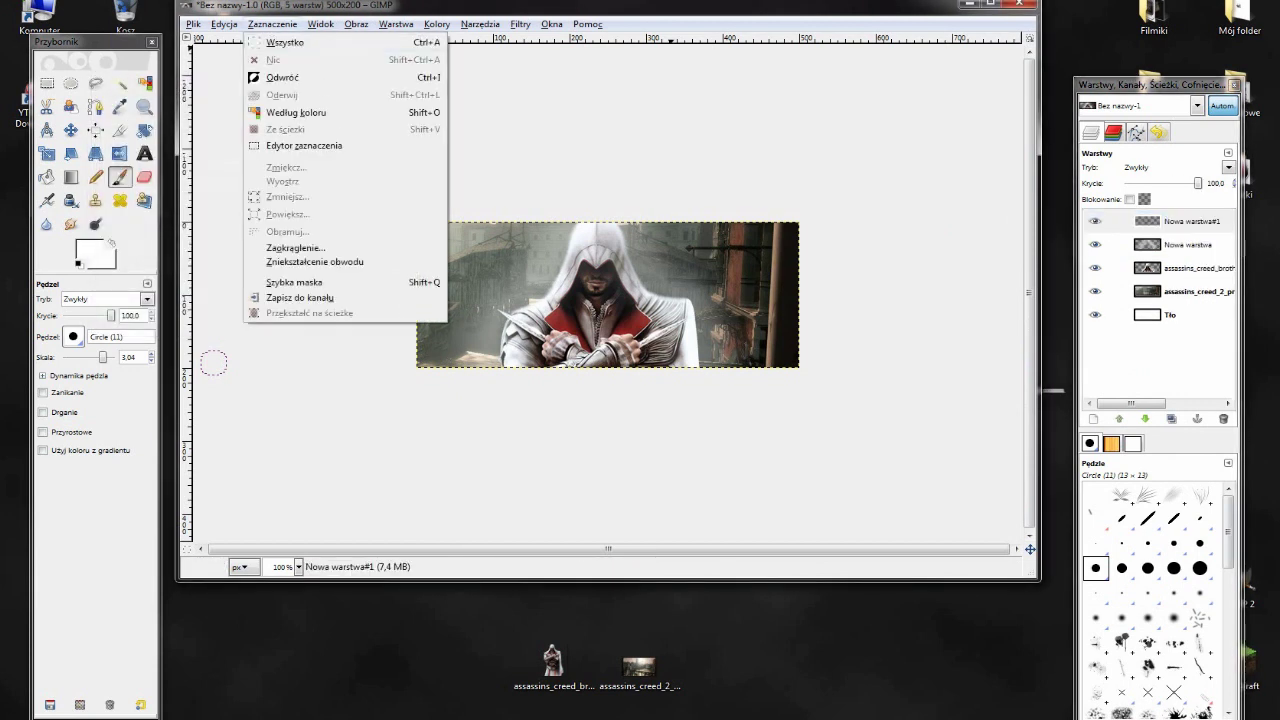
key(Return)
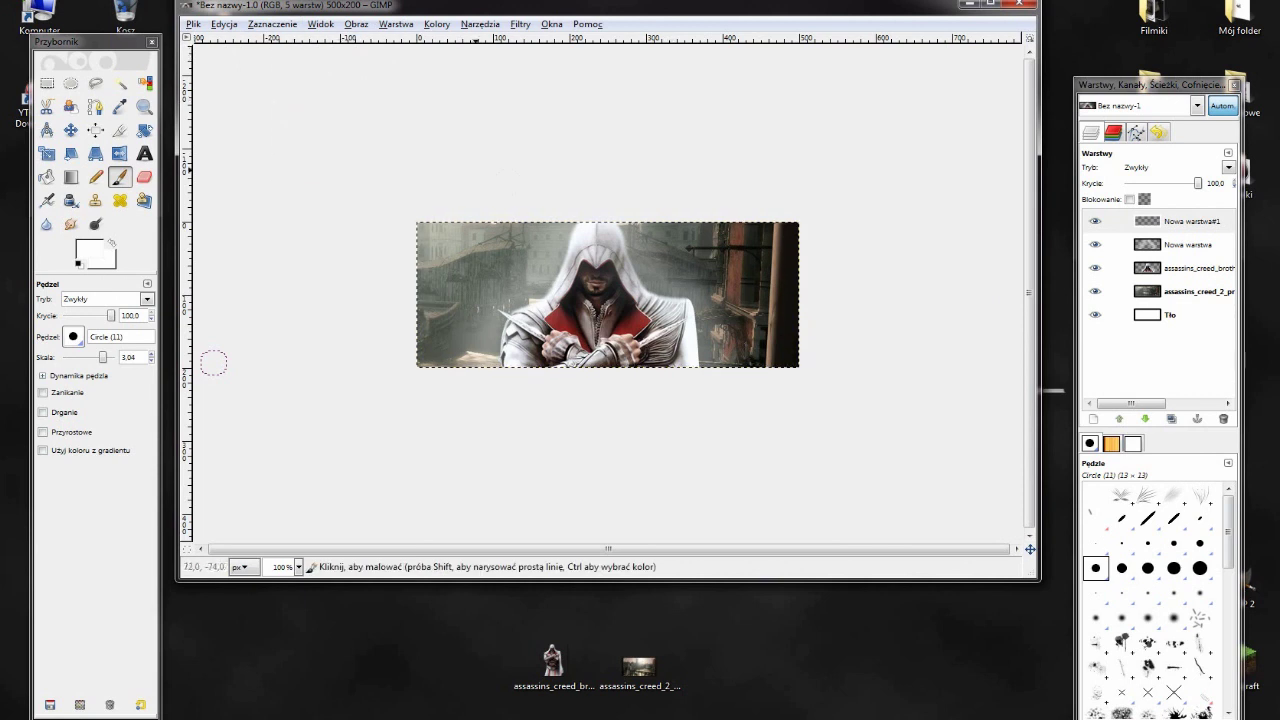
key(alt+z)
key(Down)
key(Down)
key(Down)
key(Down)
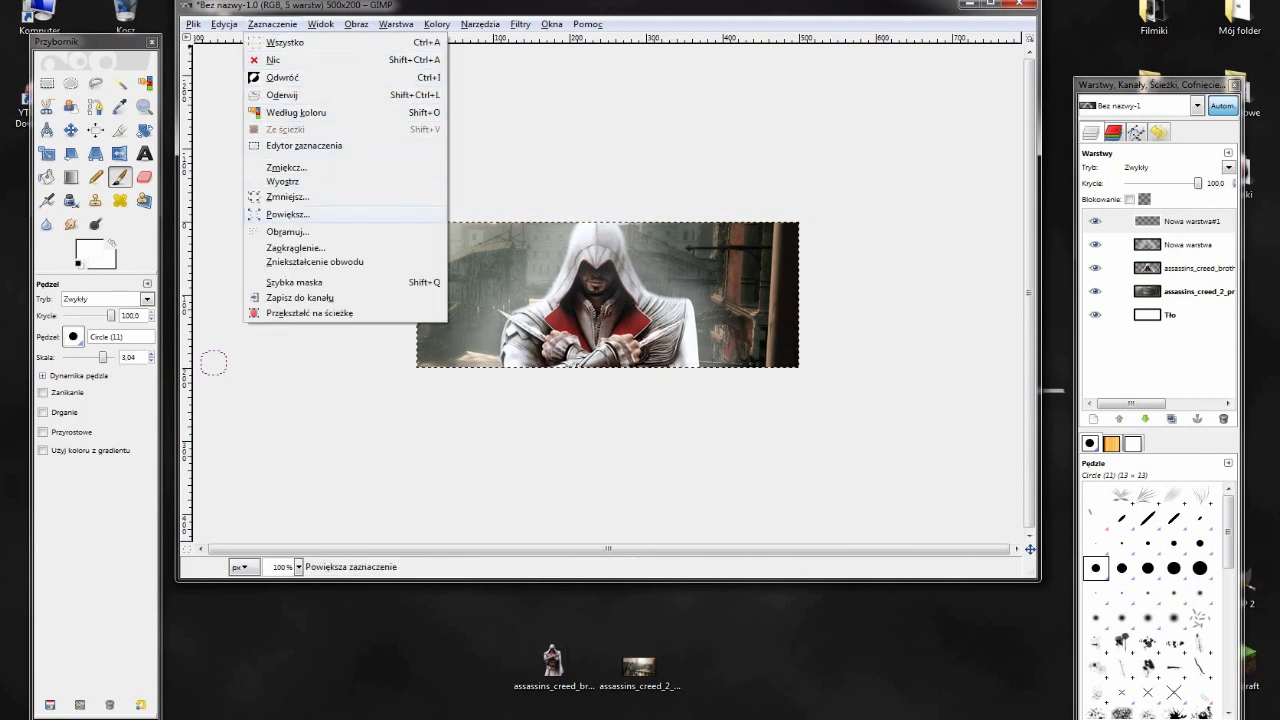
key(Up)
key(Return)
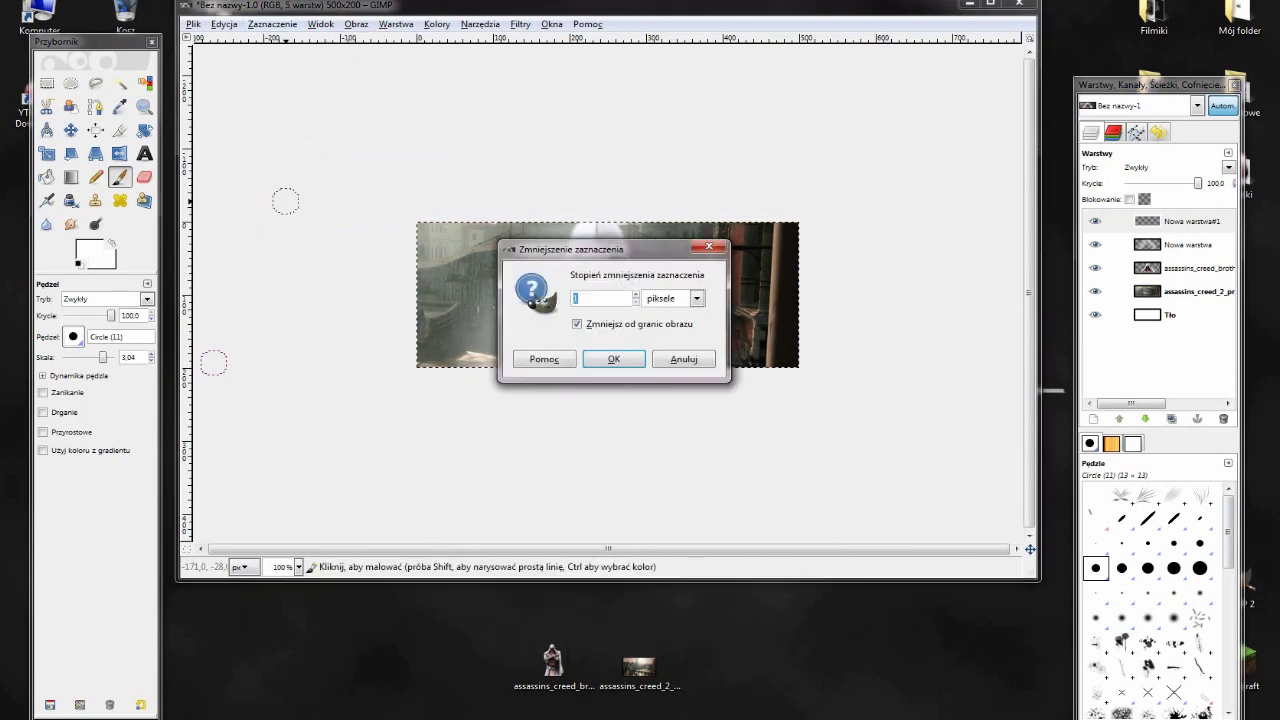
text(20)
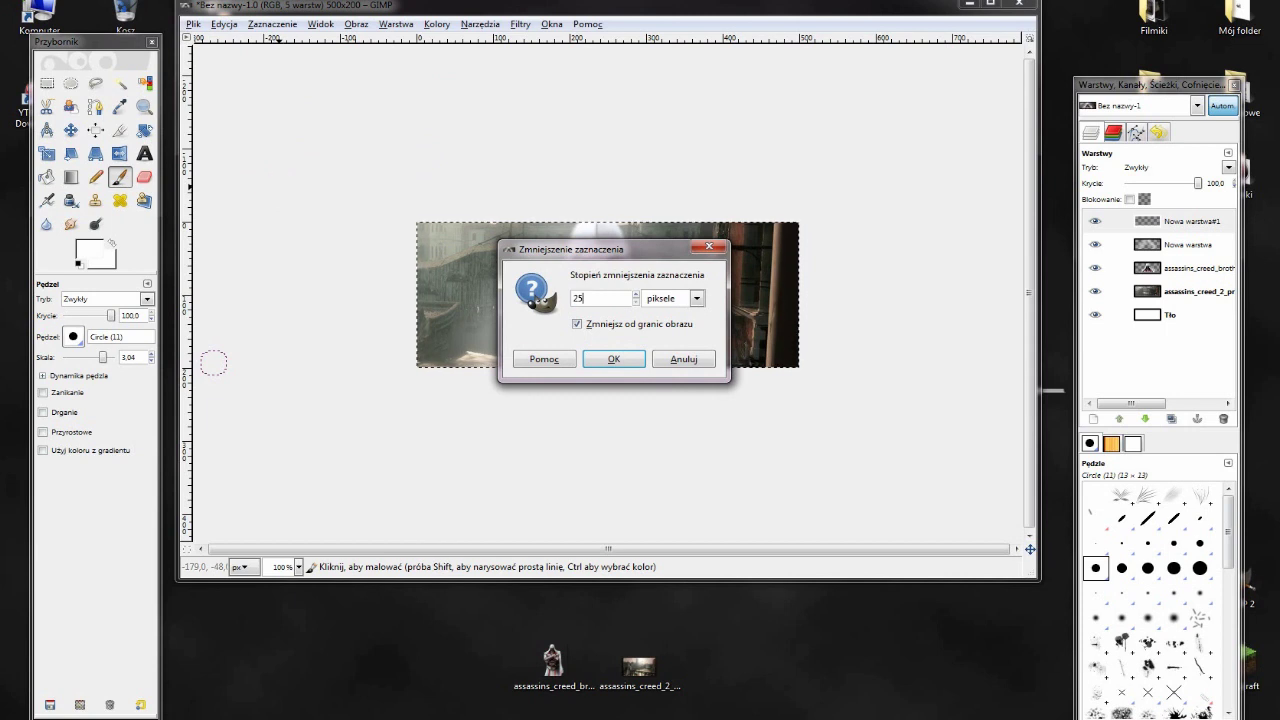
key(Return)
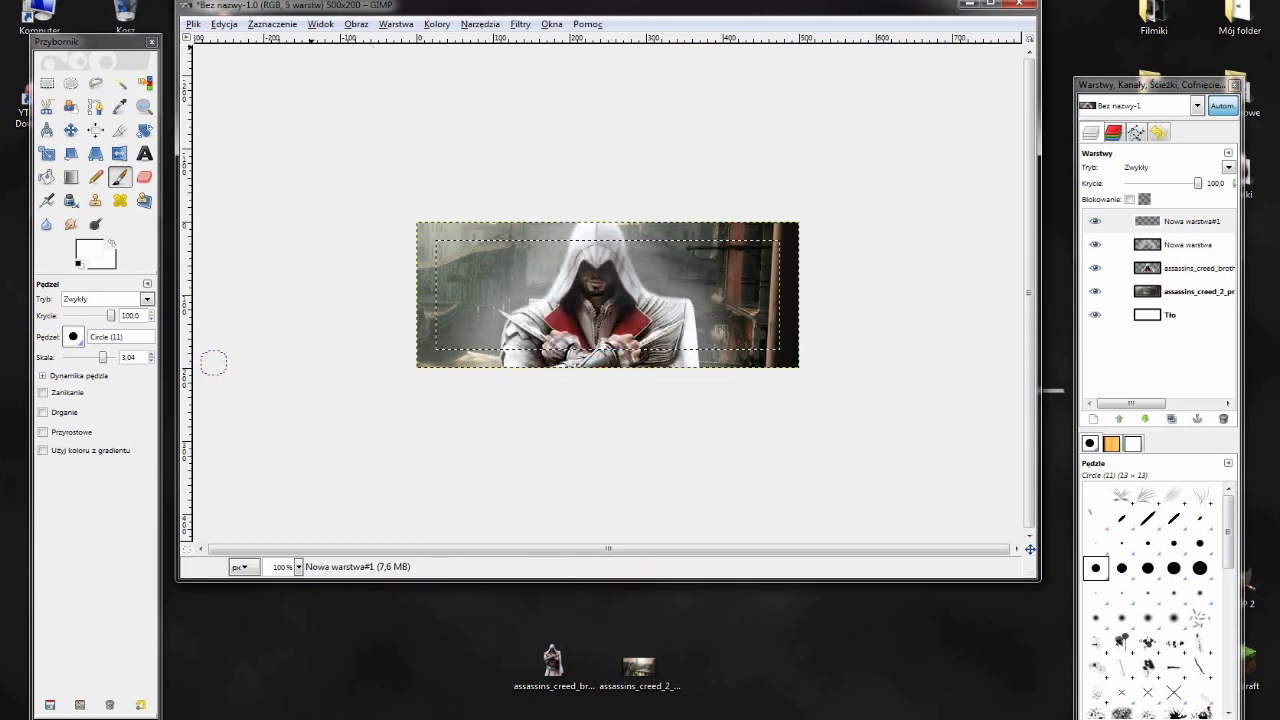
click(272, 23)
key(Escape)
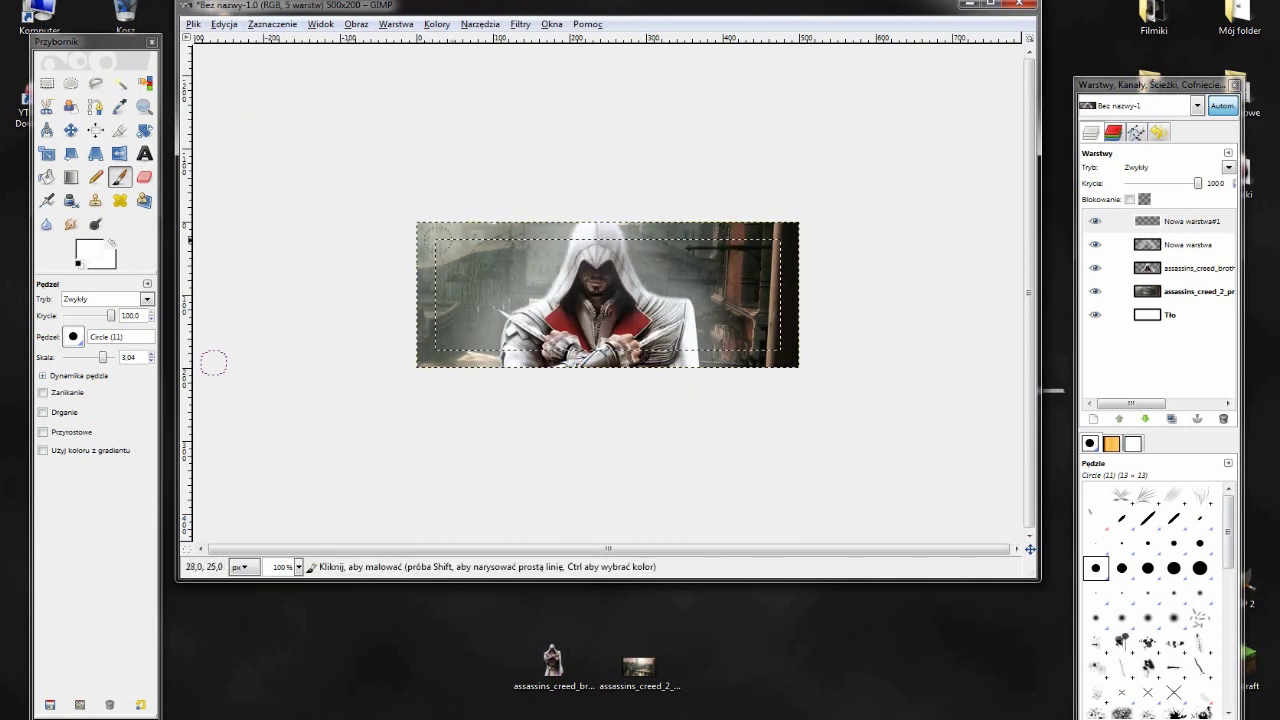
Step: Paint the border strip white with the brush scale at 10
drag(103, 357, 112, 357)
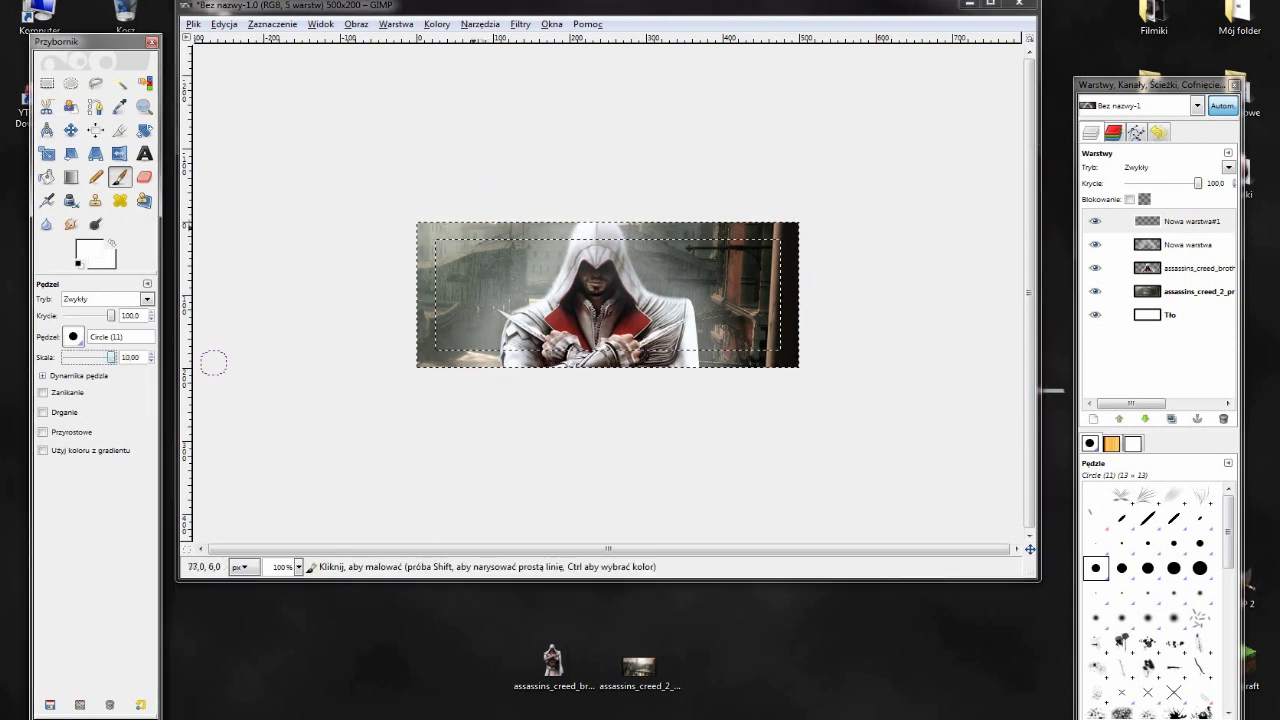
mouse_move(440, 231)
mouse_down()
mouse_move(789, 232)
mouse_move(791, 360)
mouse_move(426, 358)
mouse_move(426, 278)
mouse_up()
click(272, 23)
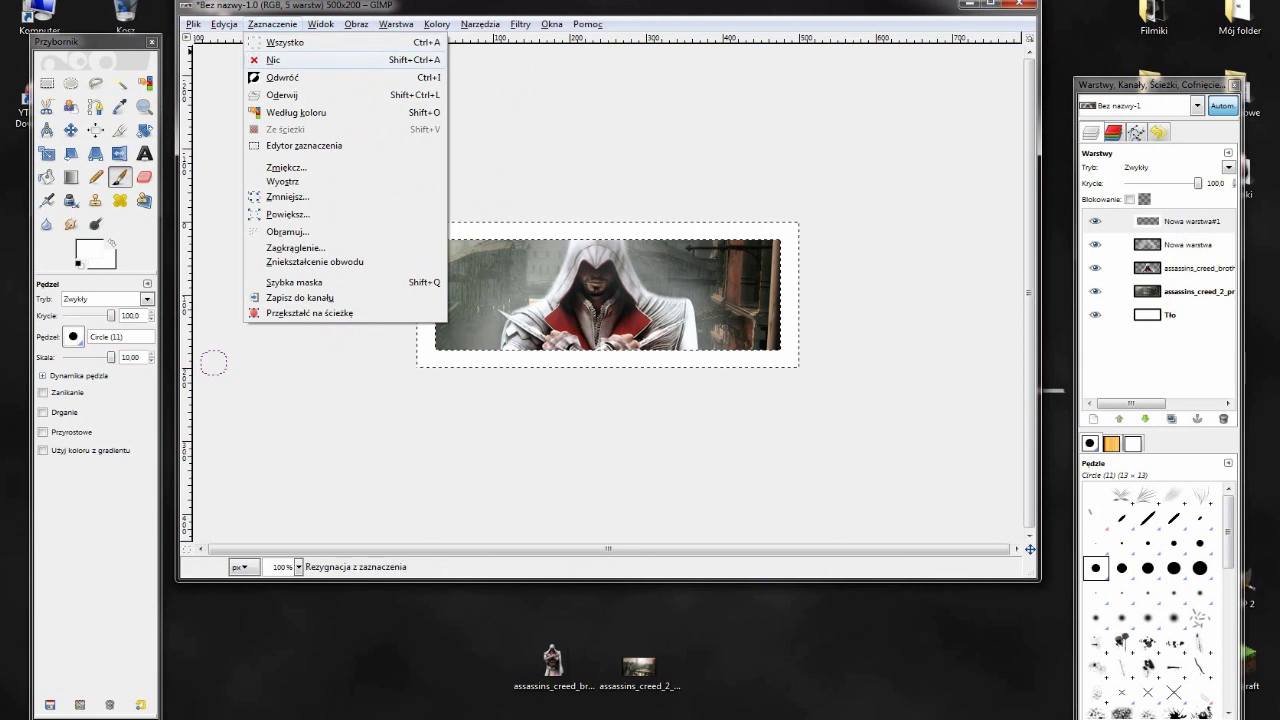
Step: Deselect and apply a slightly reduced-radius Gaussian blur to the white frame
click(273, 59)
click(520, 23)
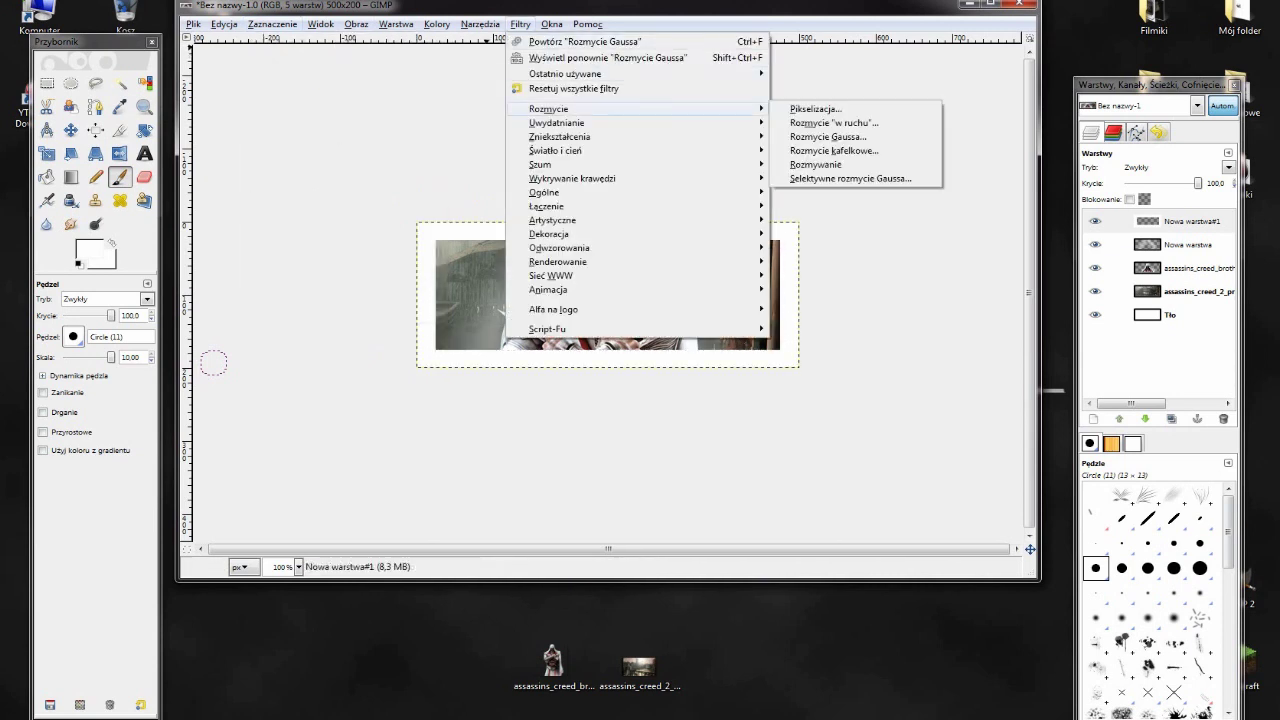
click(845, 124)
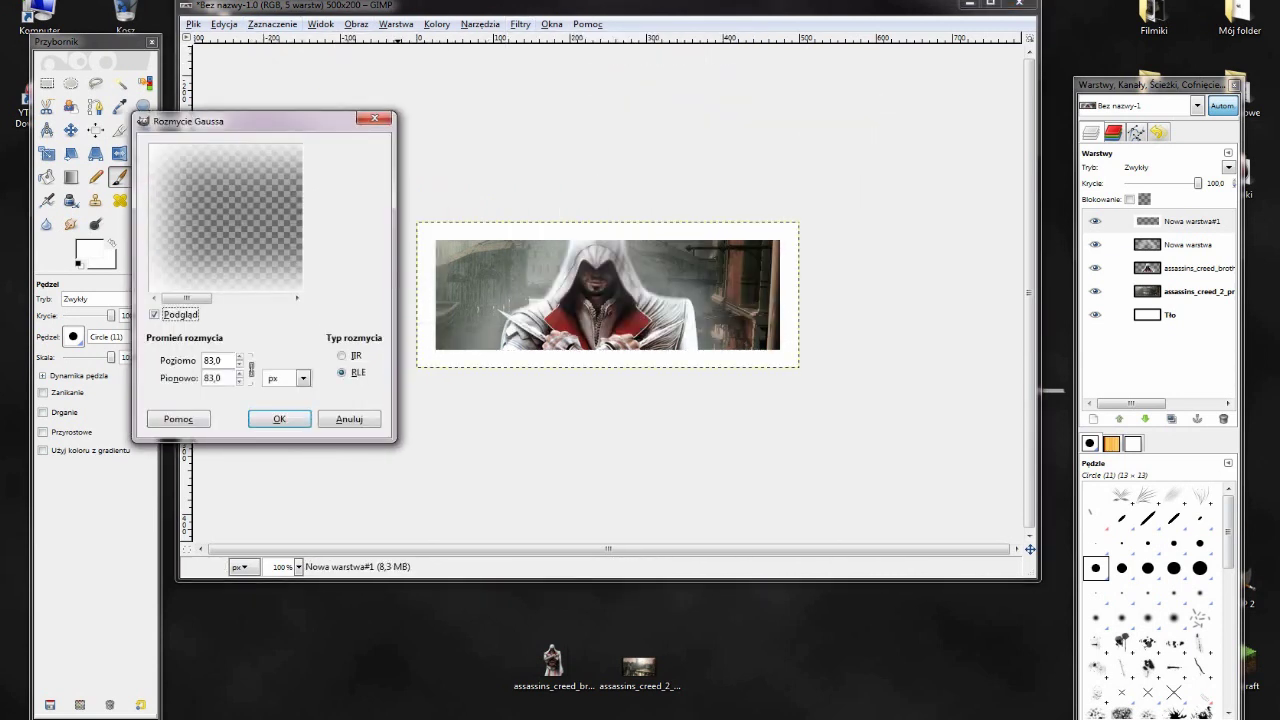
click(239, 365)
click(300, 418)
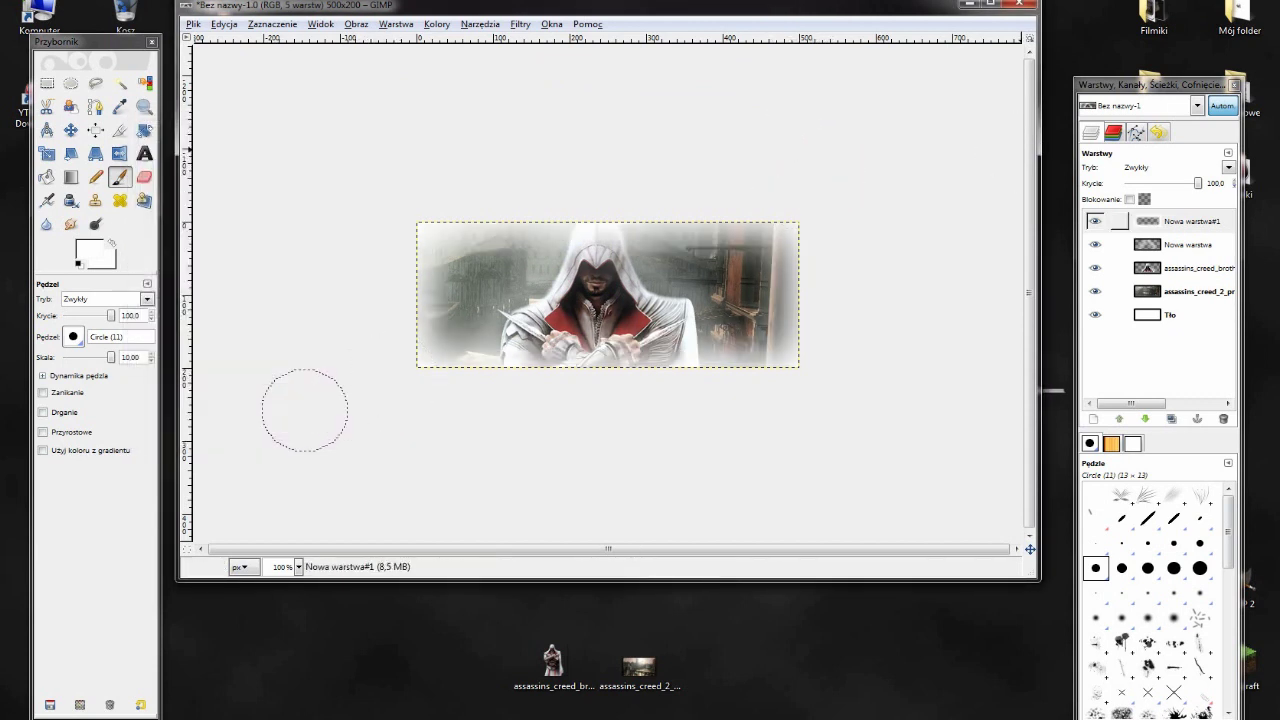
click(1190, 221)
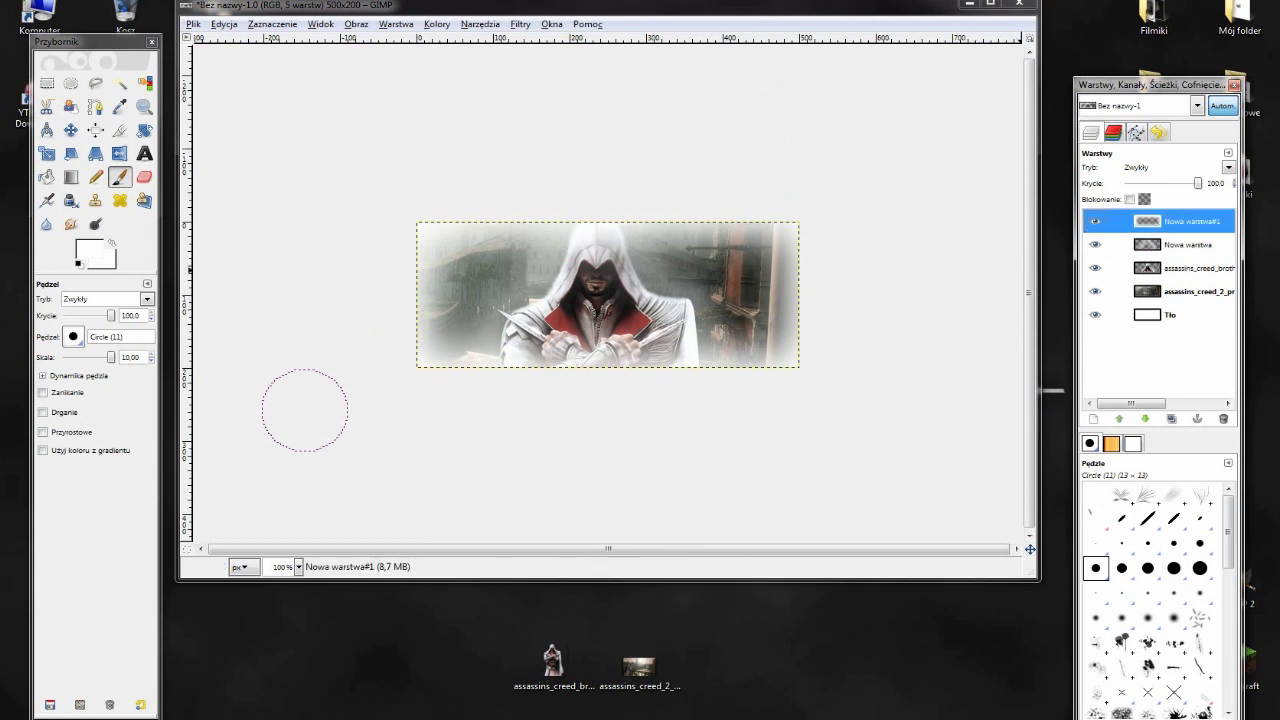
right_click(1188, 221)
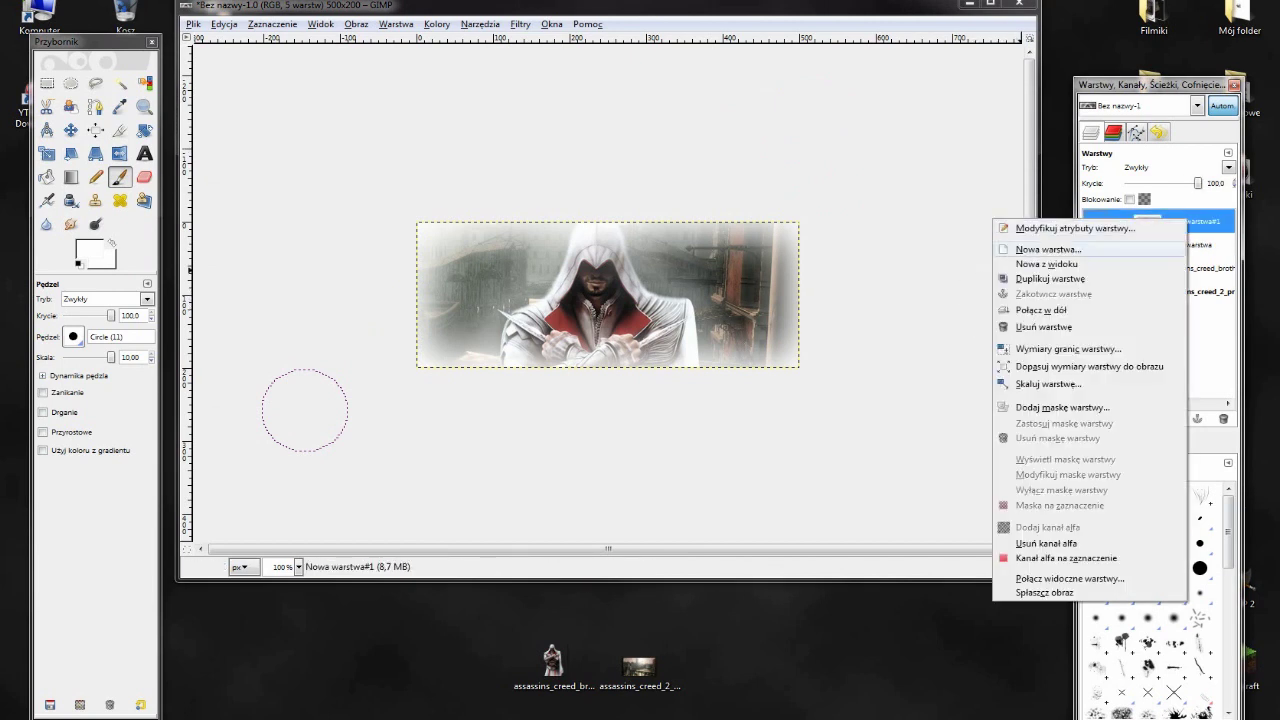
Step: Fill a new layer with a vertical Browns gradient and set its mode to Grain merge
click(1048, 249)
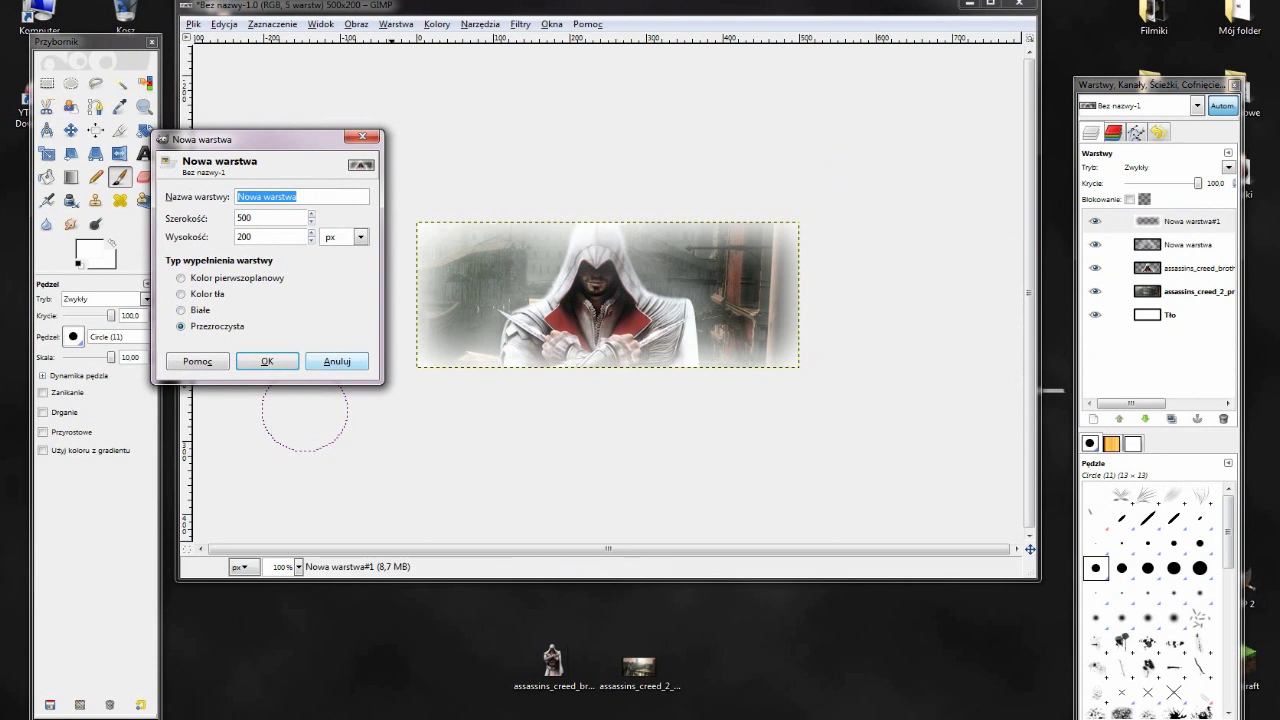
click(70, 177)
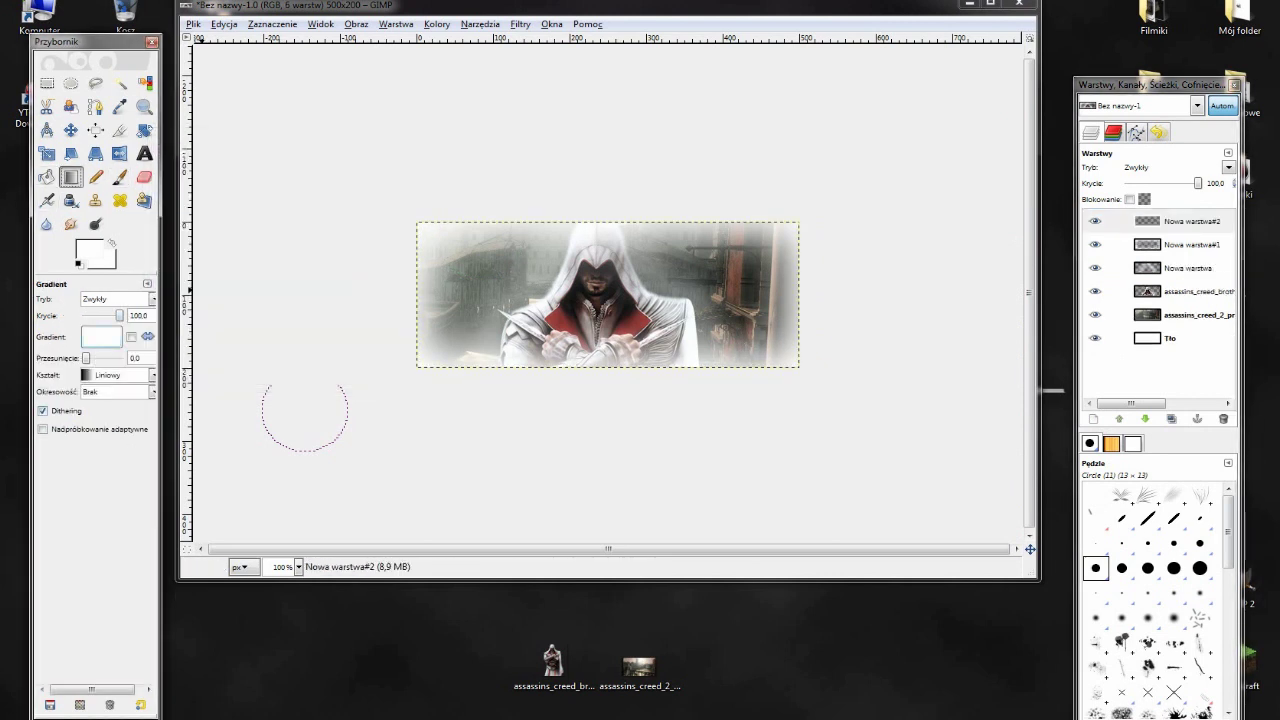
click(101, 337)
drag(211, 370, 211, 384)
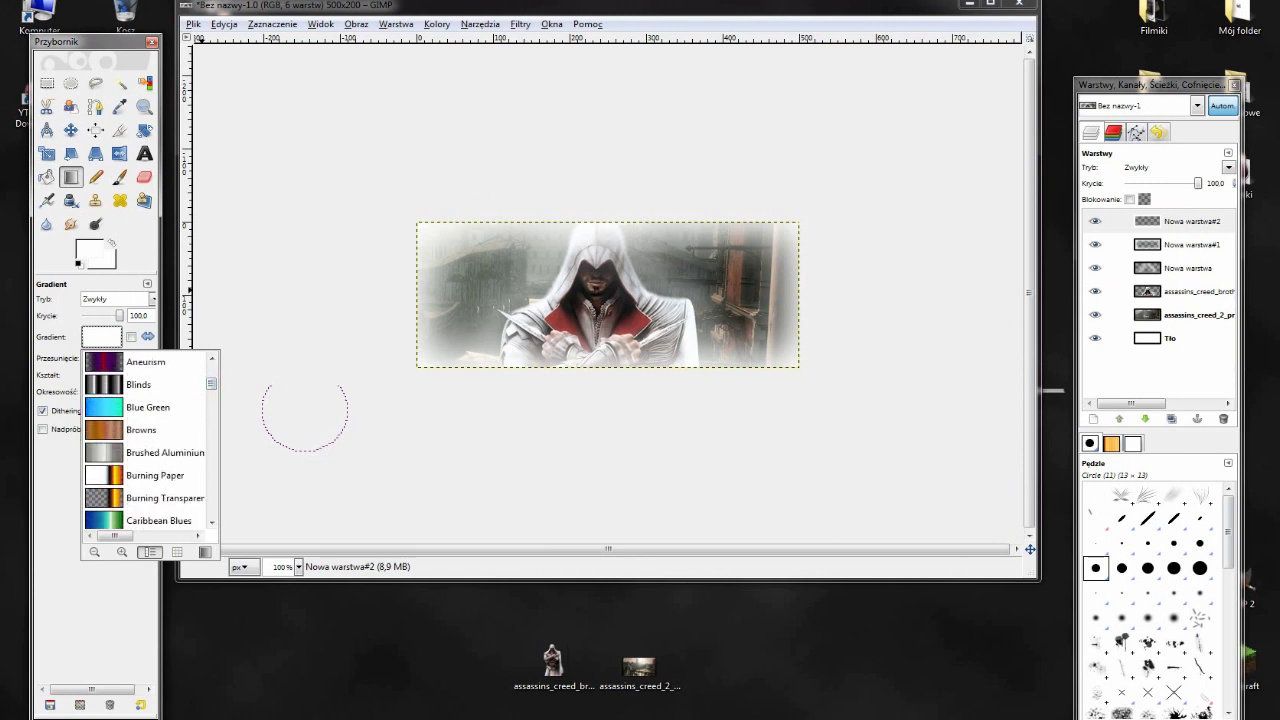
click(141, 430)
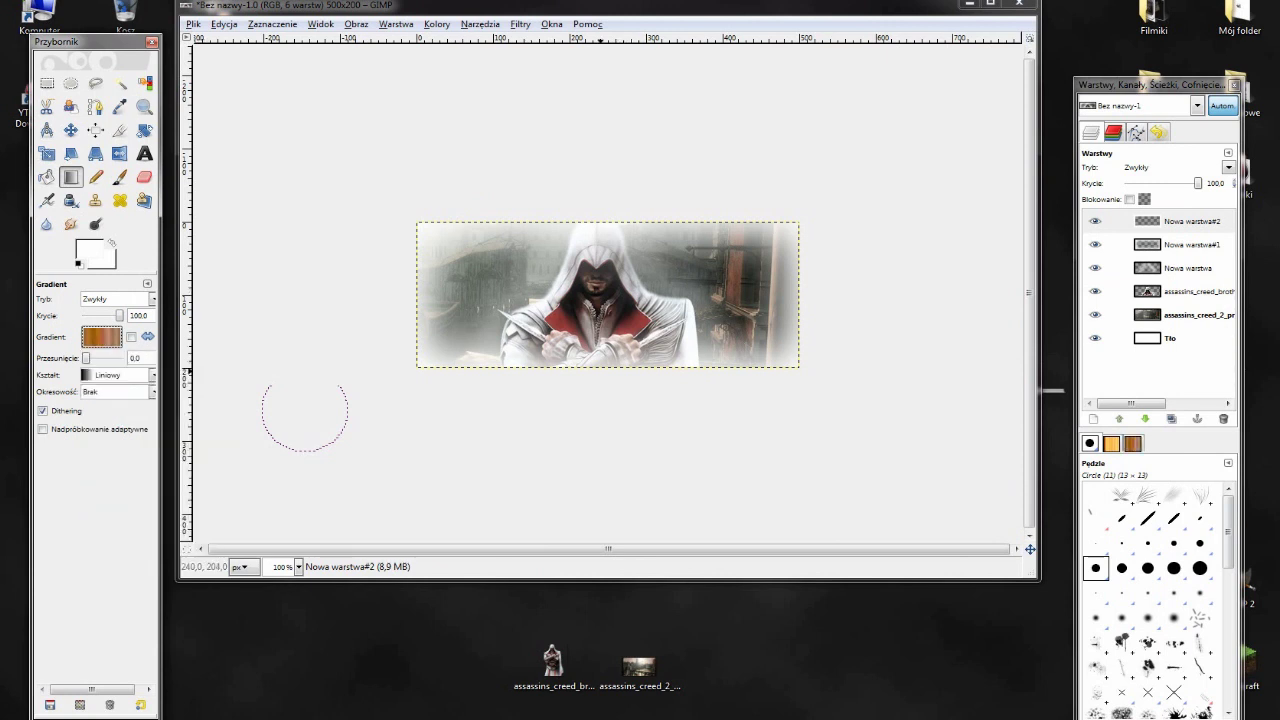
drag(600, 258, 600, 372)
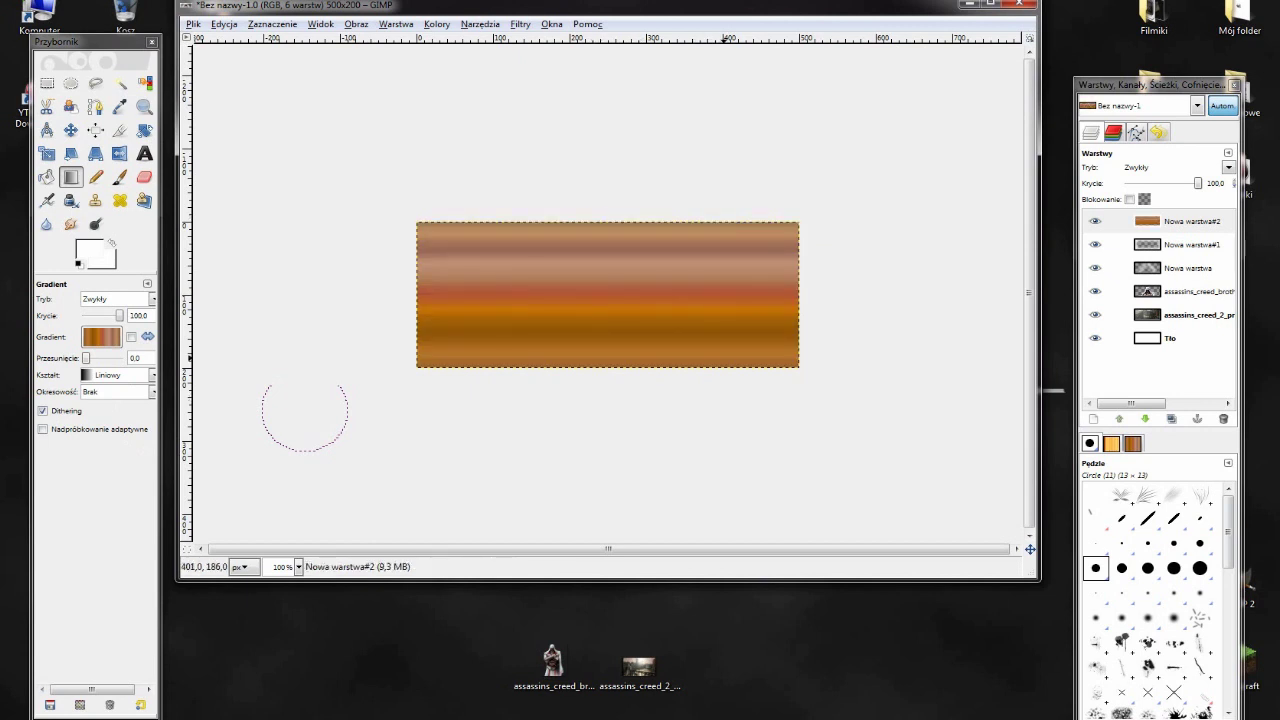
click(1228, 167)
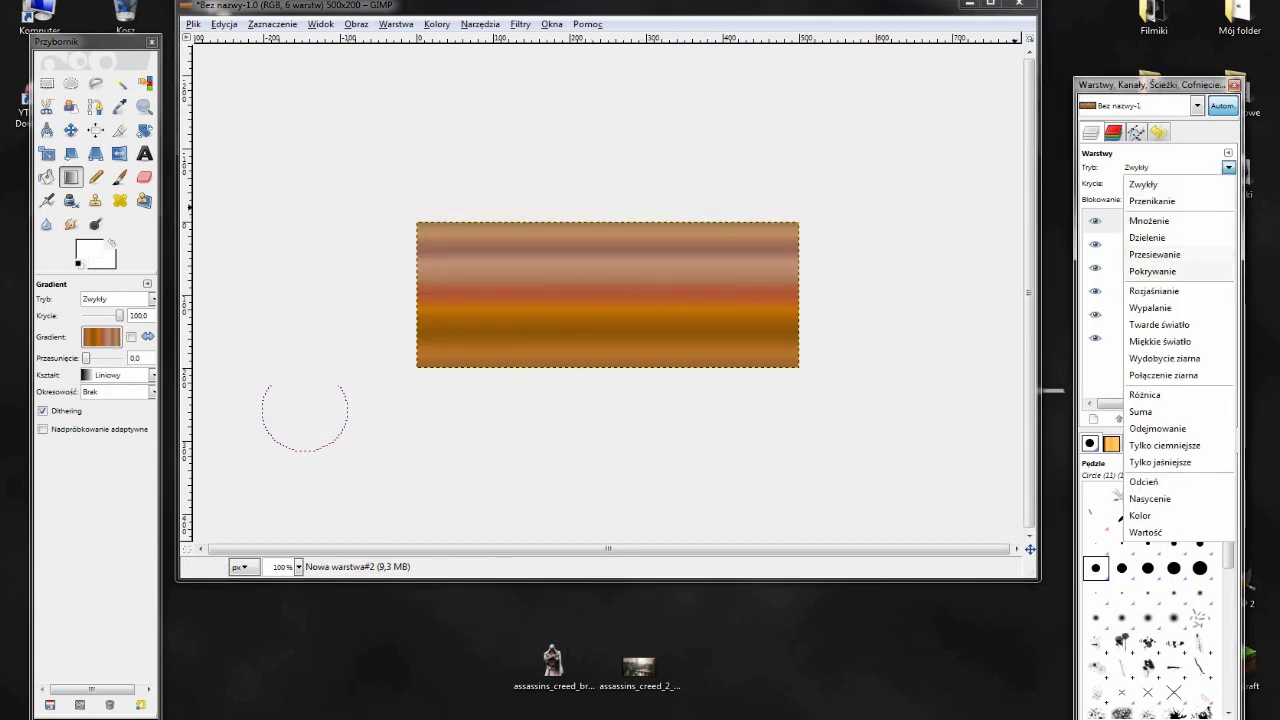
click(1163, 375)
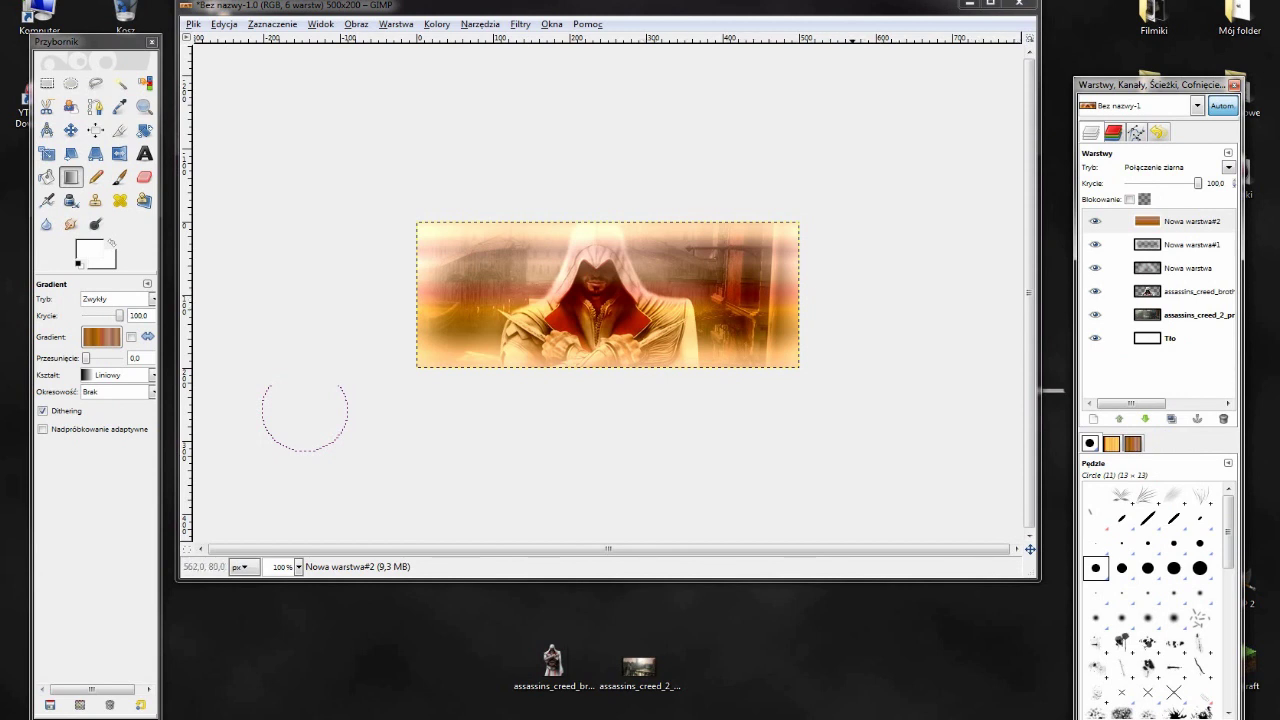
click(101, 337)
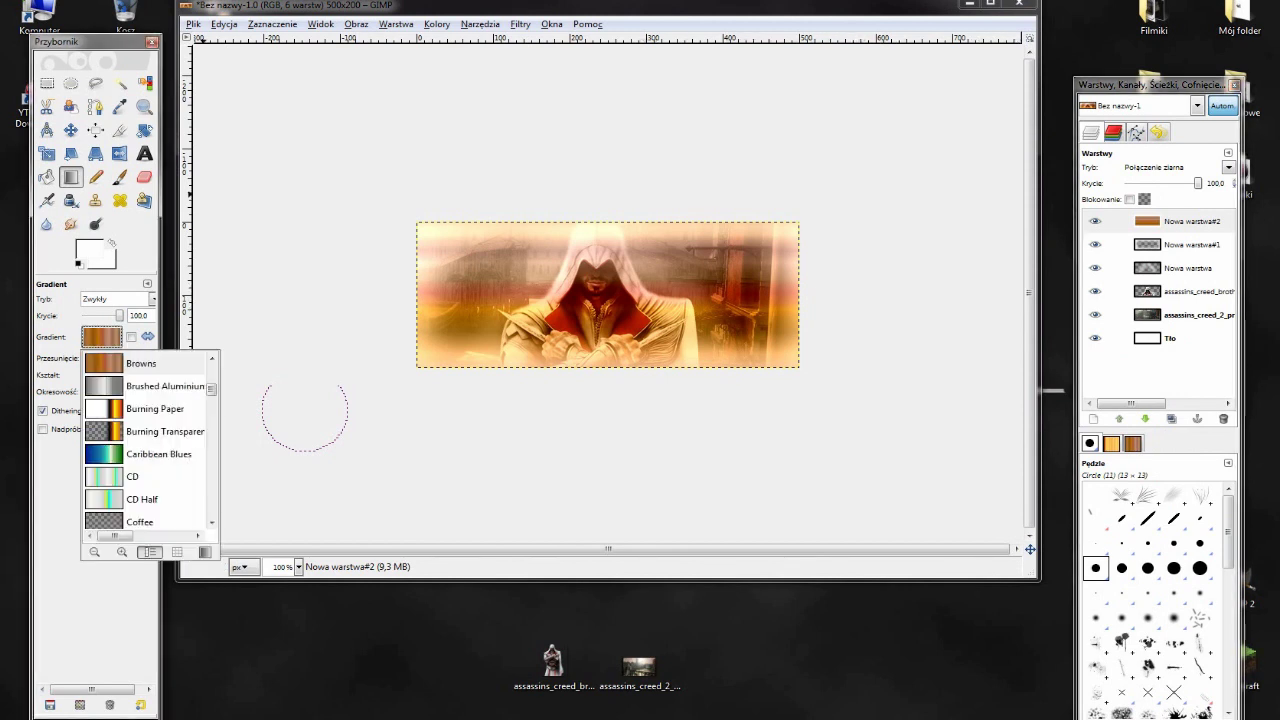
scroll(145, 440, down, 3)
click(150, 369)
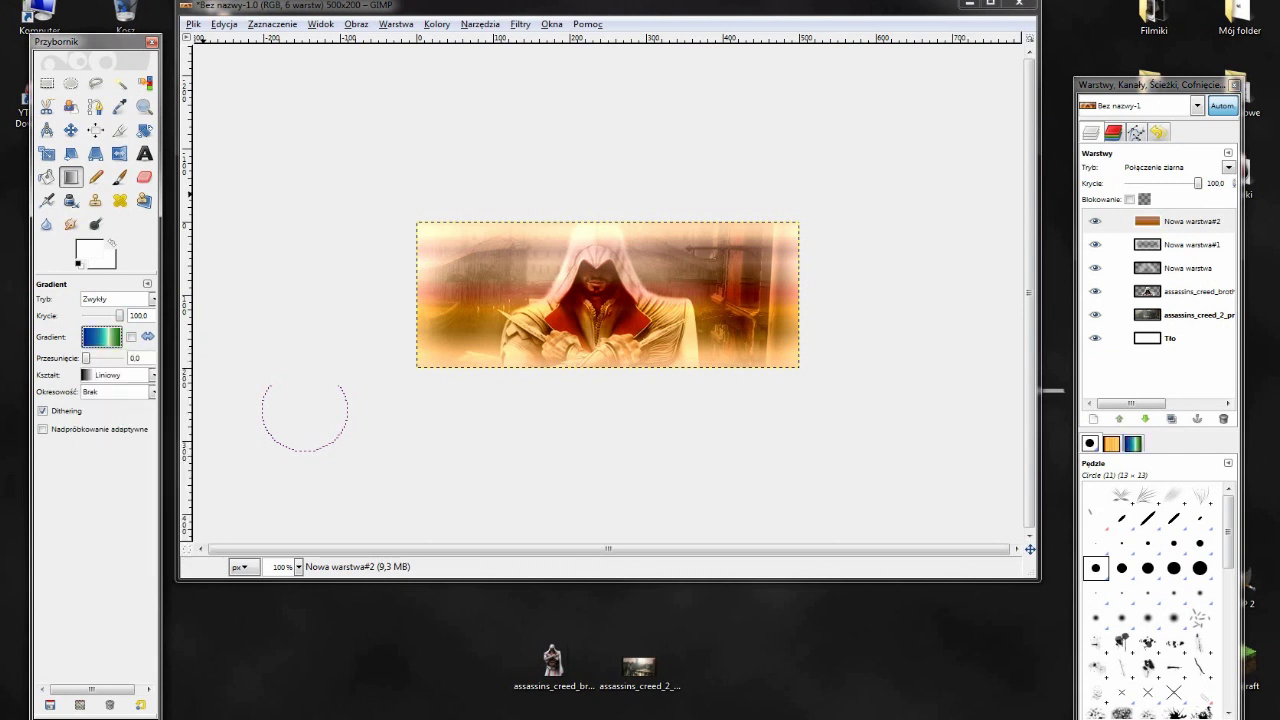
click(224, 23)
click(260, 40)
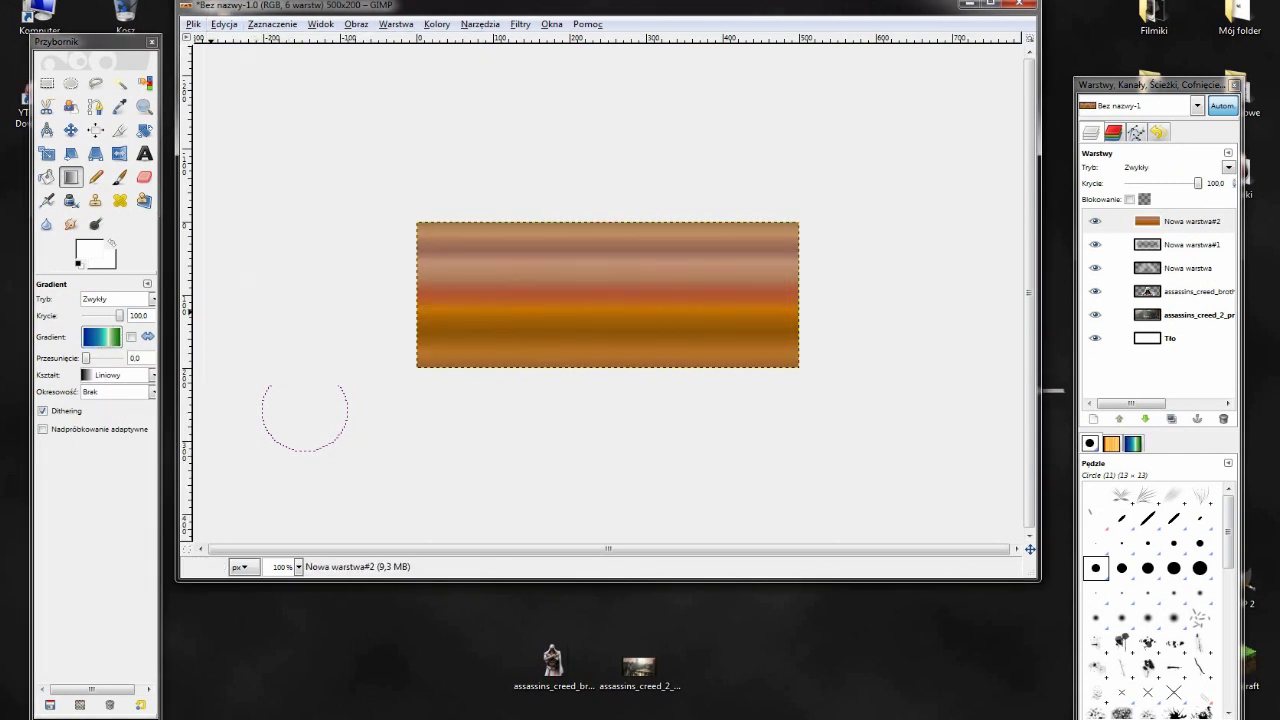
click(101, 337)
key(Escape)
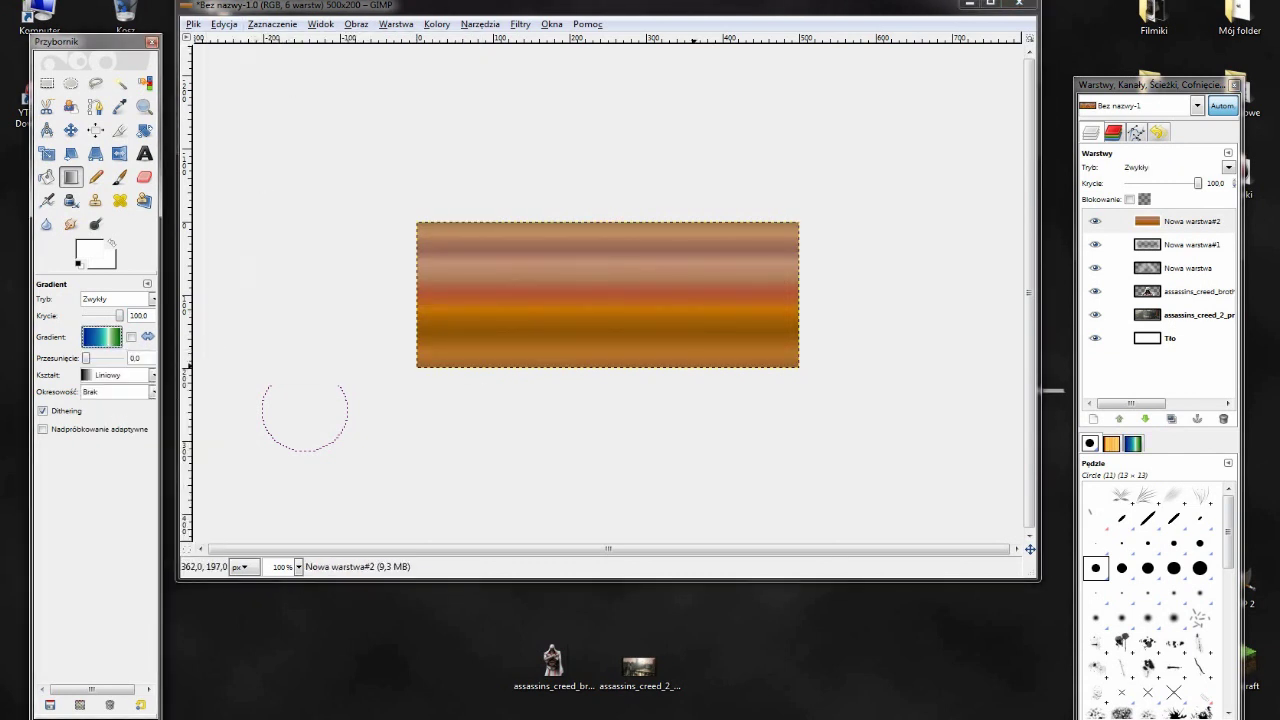
click(224, 23)
click(265, 41)
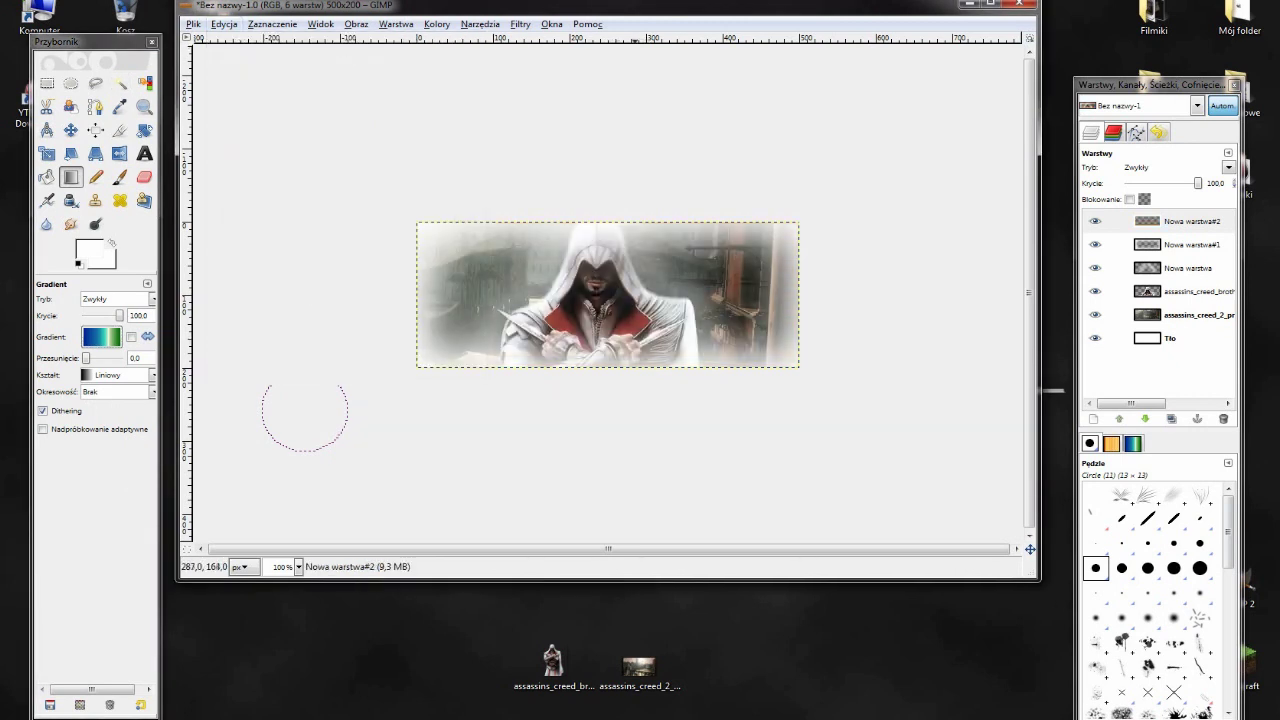
drag(606, 369, 606, 215)
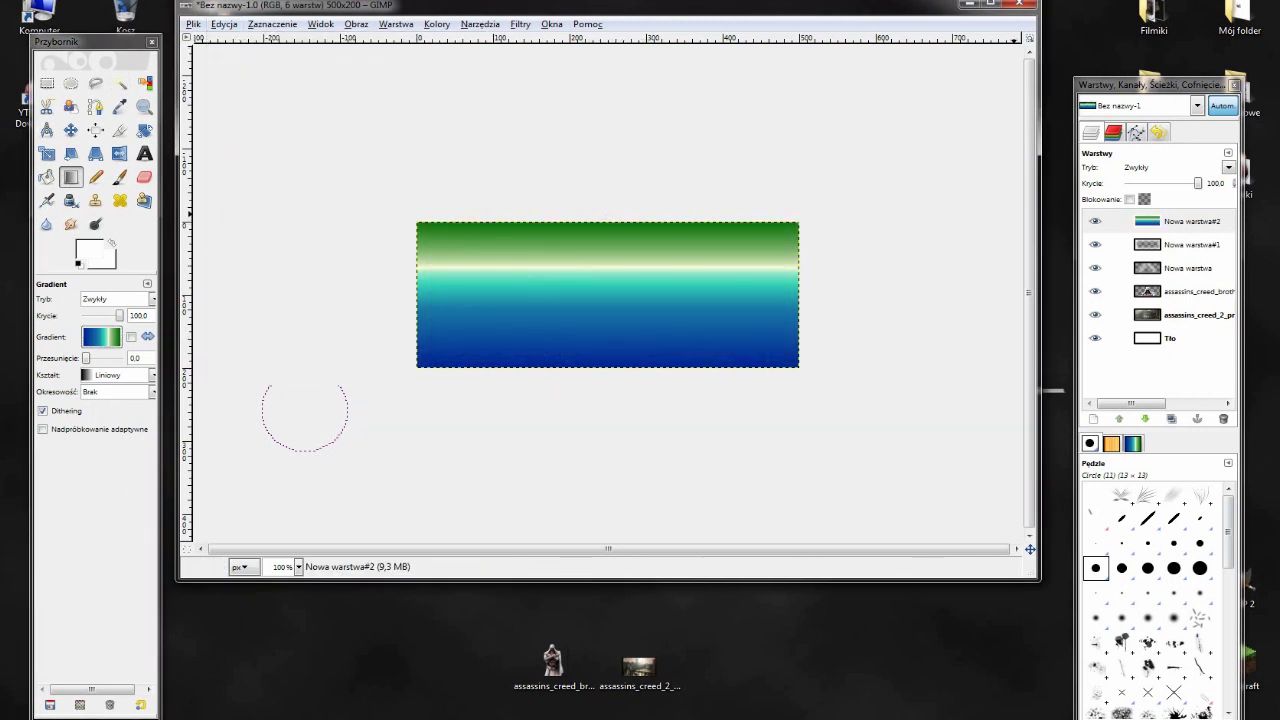
click(1175, 167)
click(1180, 376)
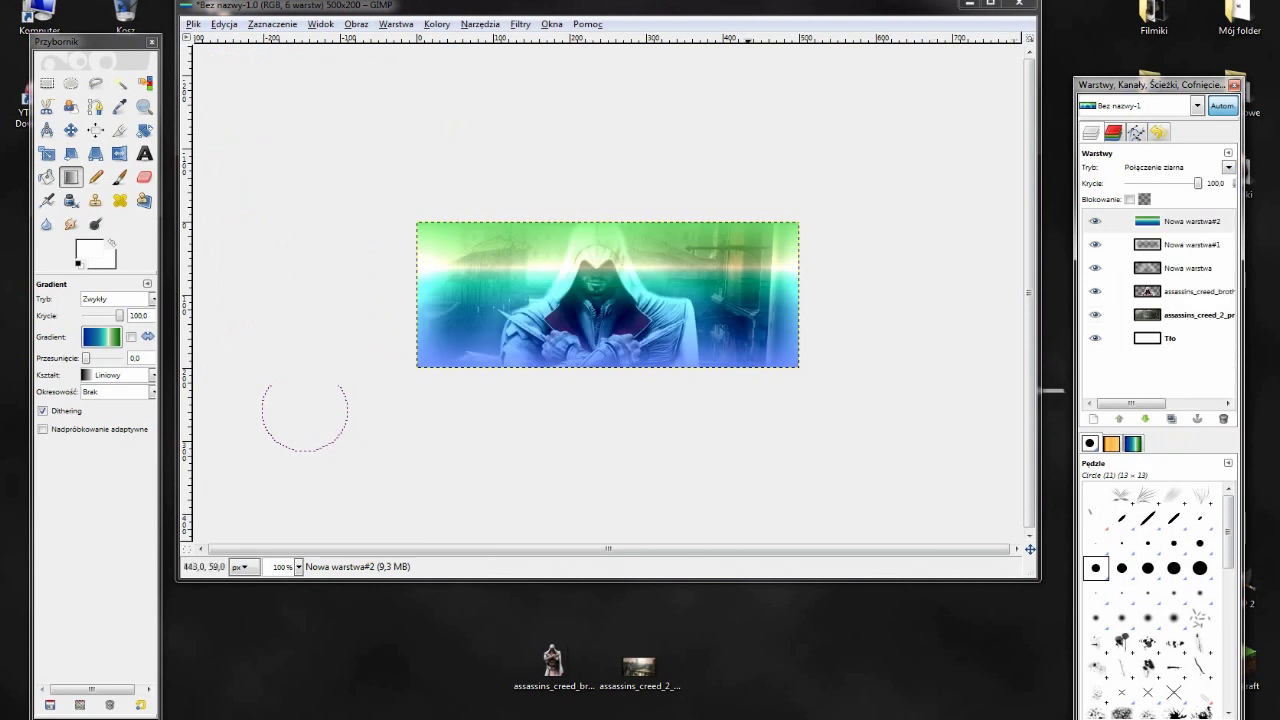
click(1175, 167)
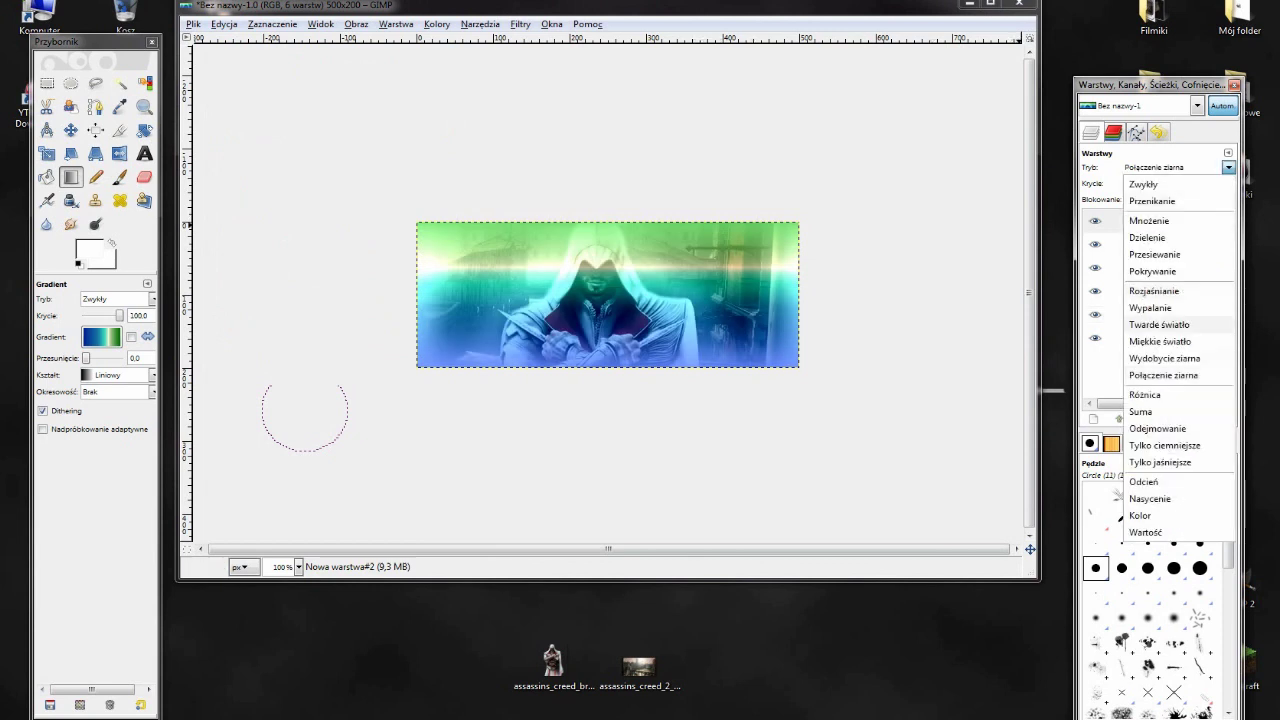
click(1180, 376)
click(1175, 167)
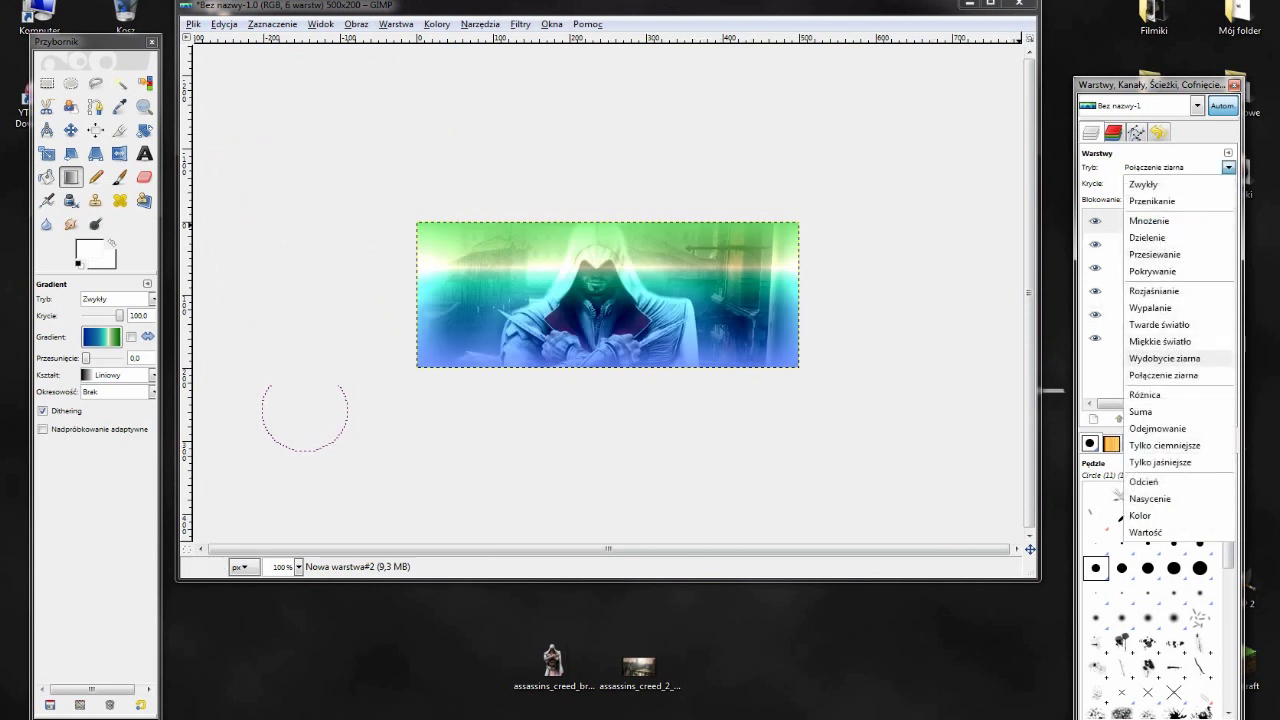
click(1175, 358)
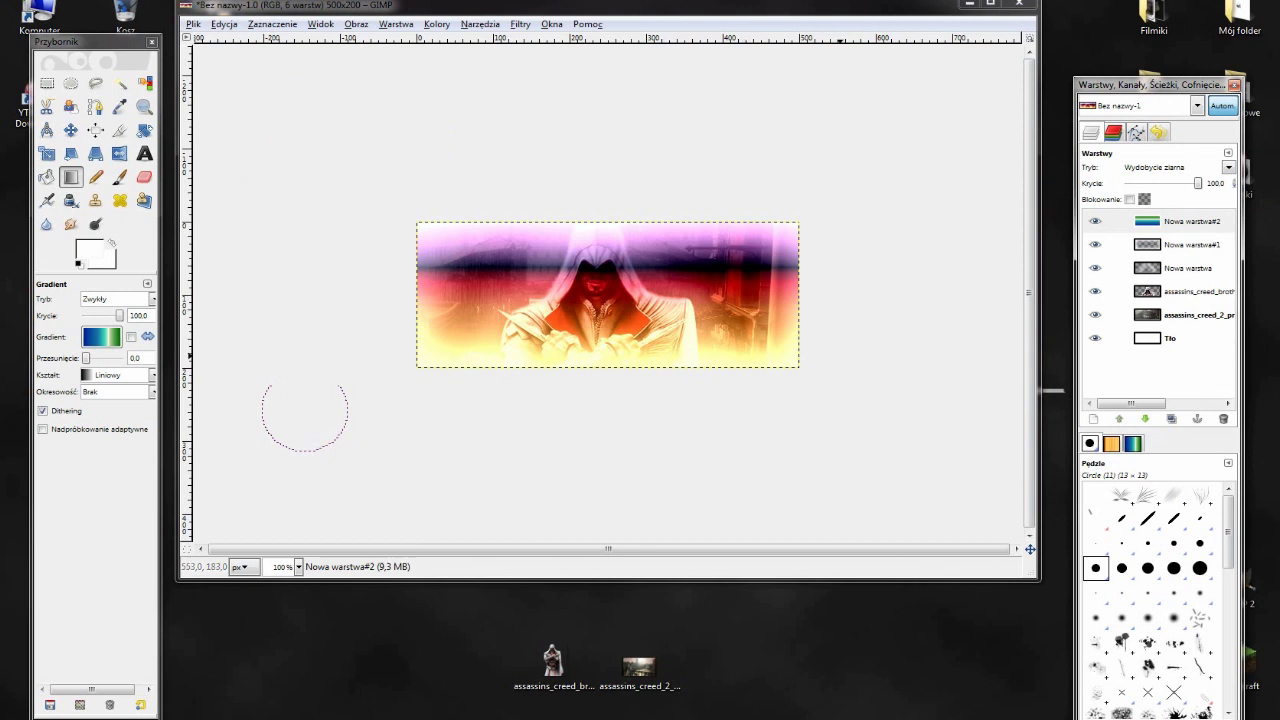
key(ctrl+z)
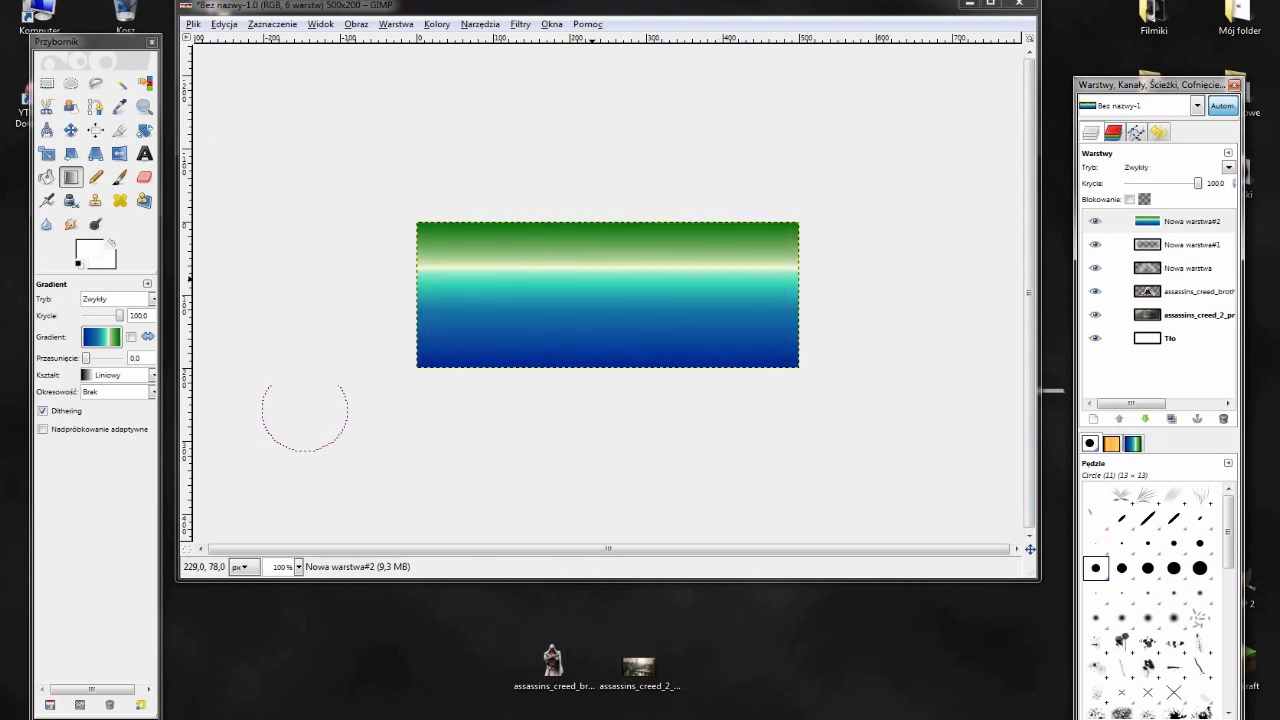
key(ctrl+z)
click(101, 337)
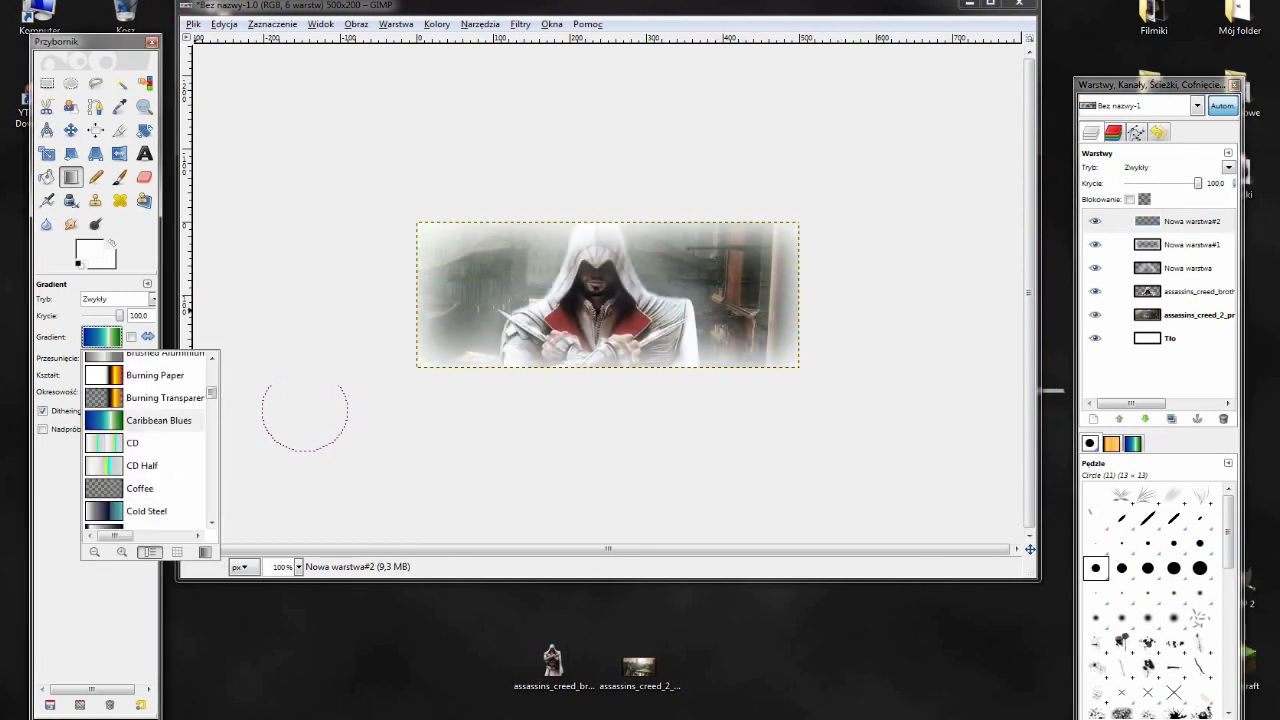
scroll(148, 440, up, 2)
scroll(148, 440, up, 2)
click(141, 443)
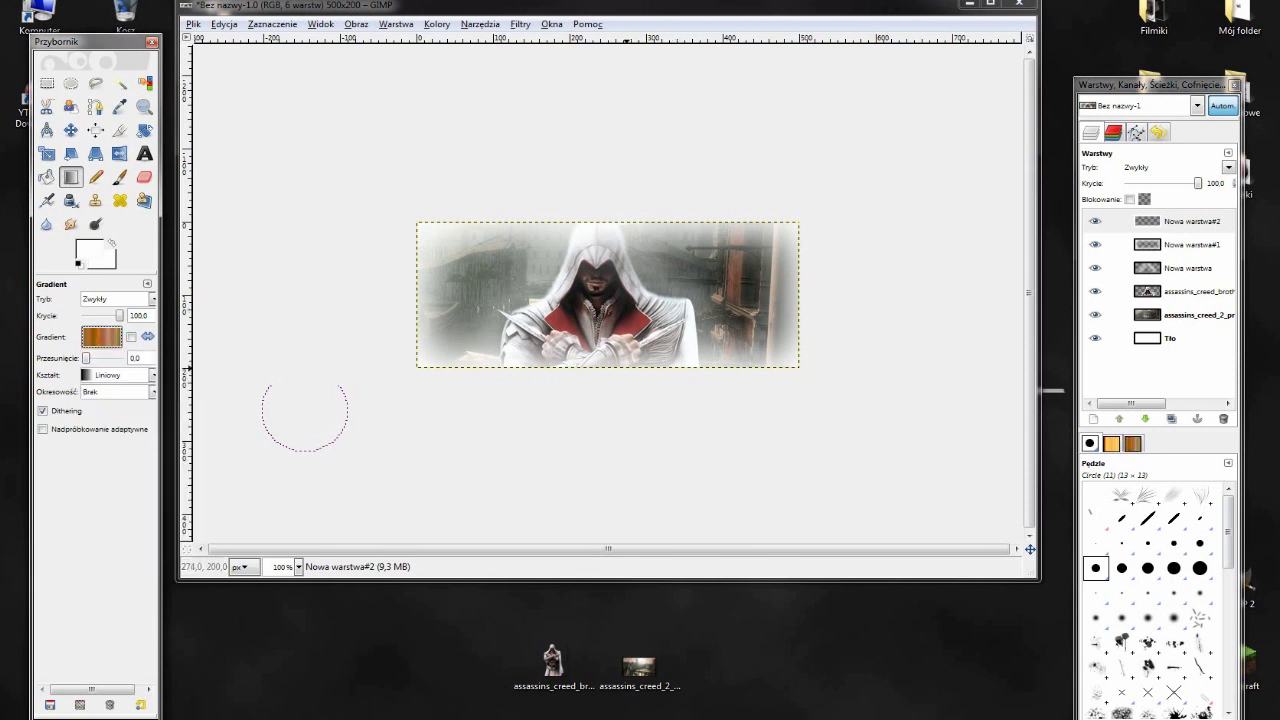
drag(594, 370, 594, 213)
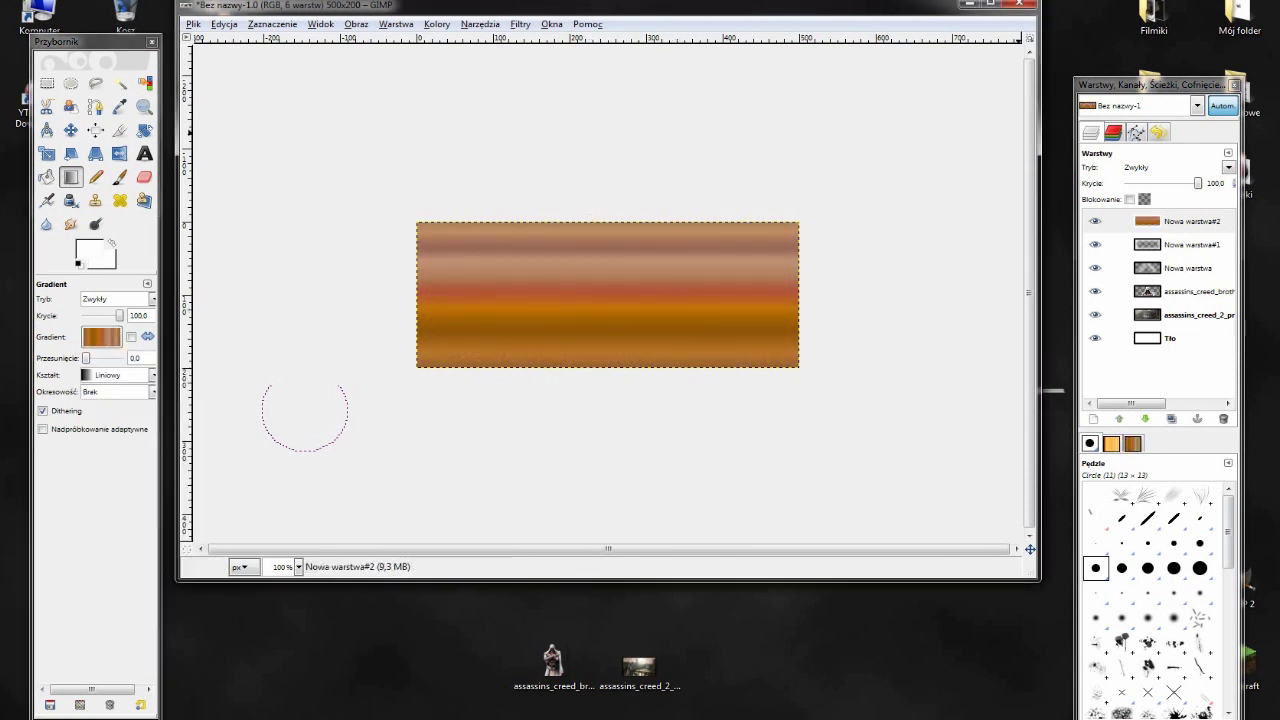
click(1175, 167)
click(1150, 374)
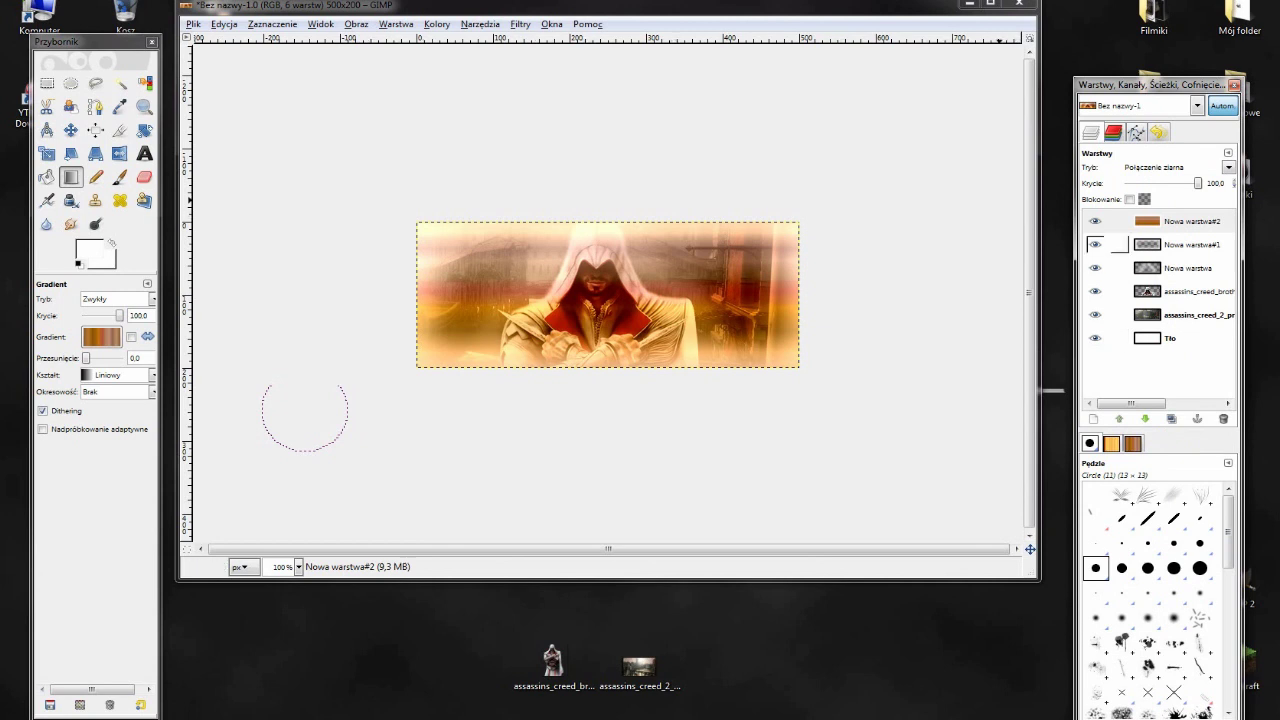
click(1190, 244)
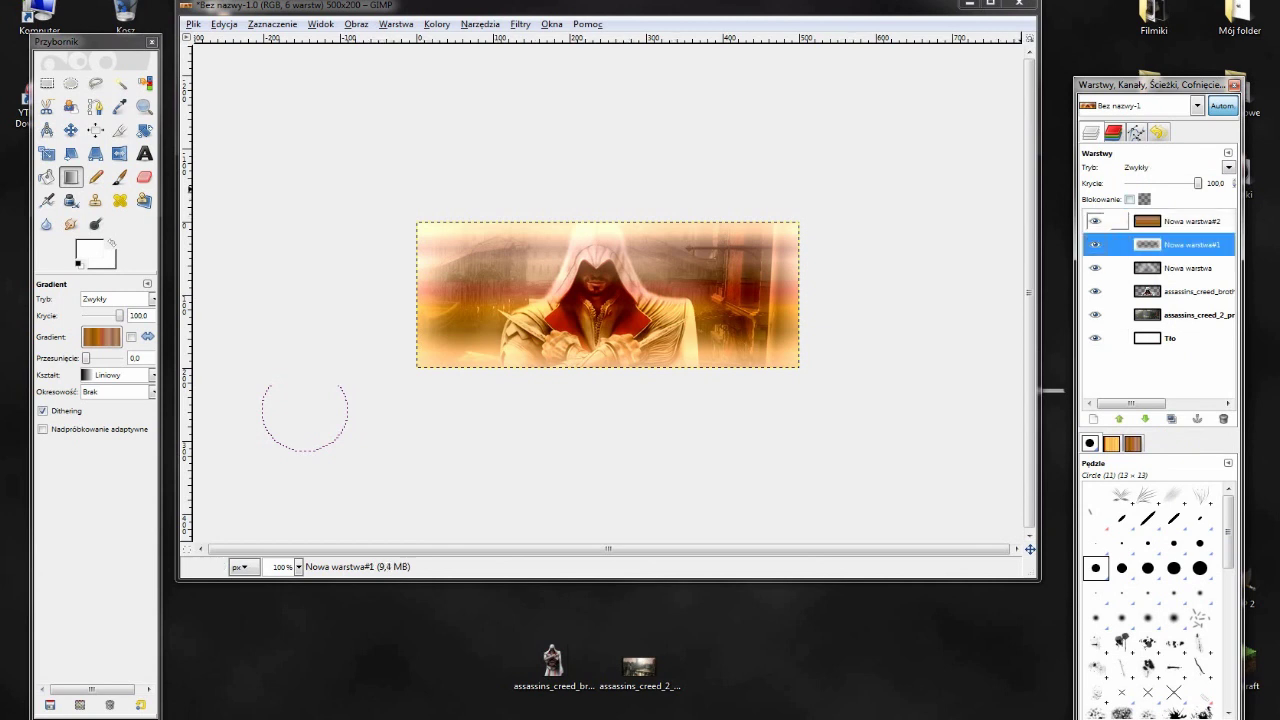
click(1120, 222)
Step: Add a text box in the banner's upper left with 'Slake' in black
click(144, 153)
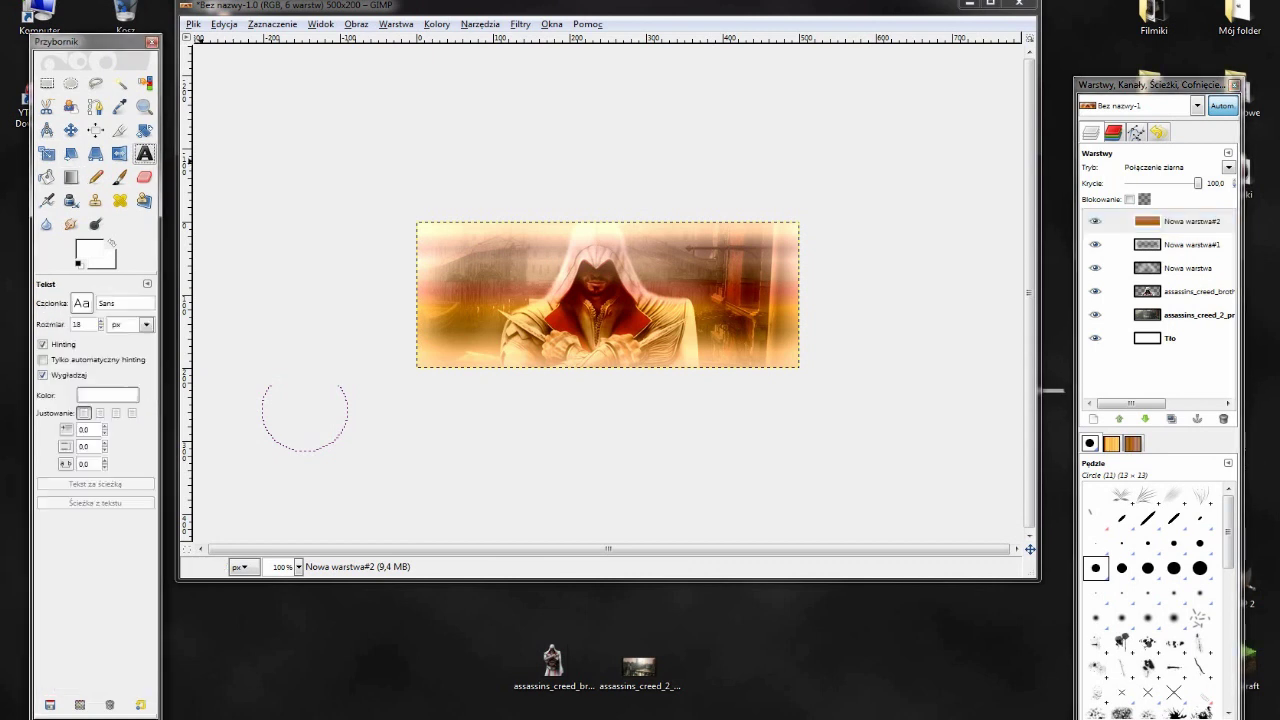
drag(433, 235, 562, 275)
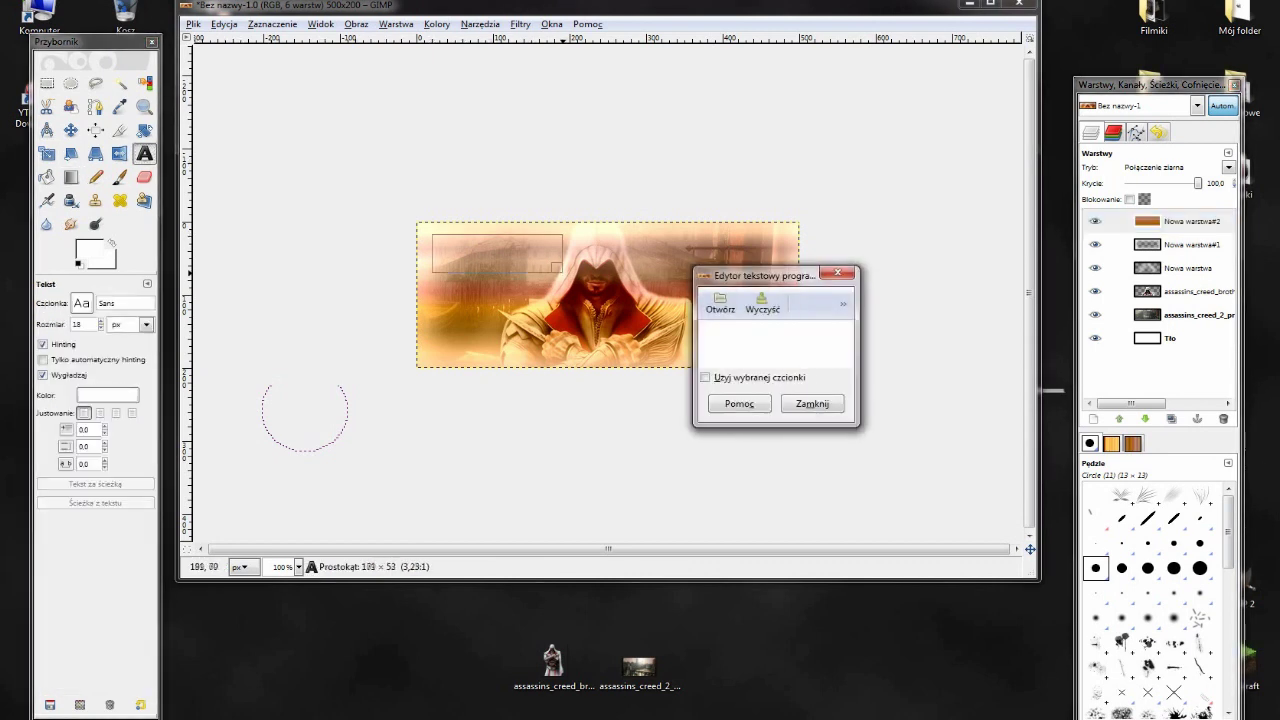
text(s)
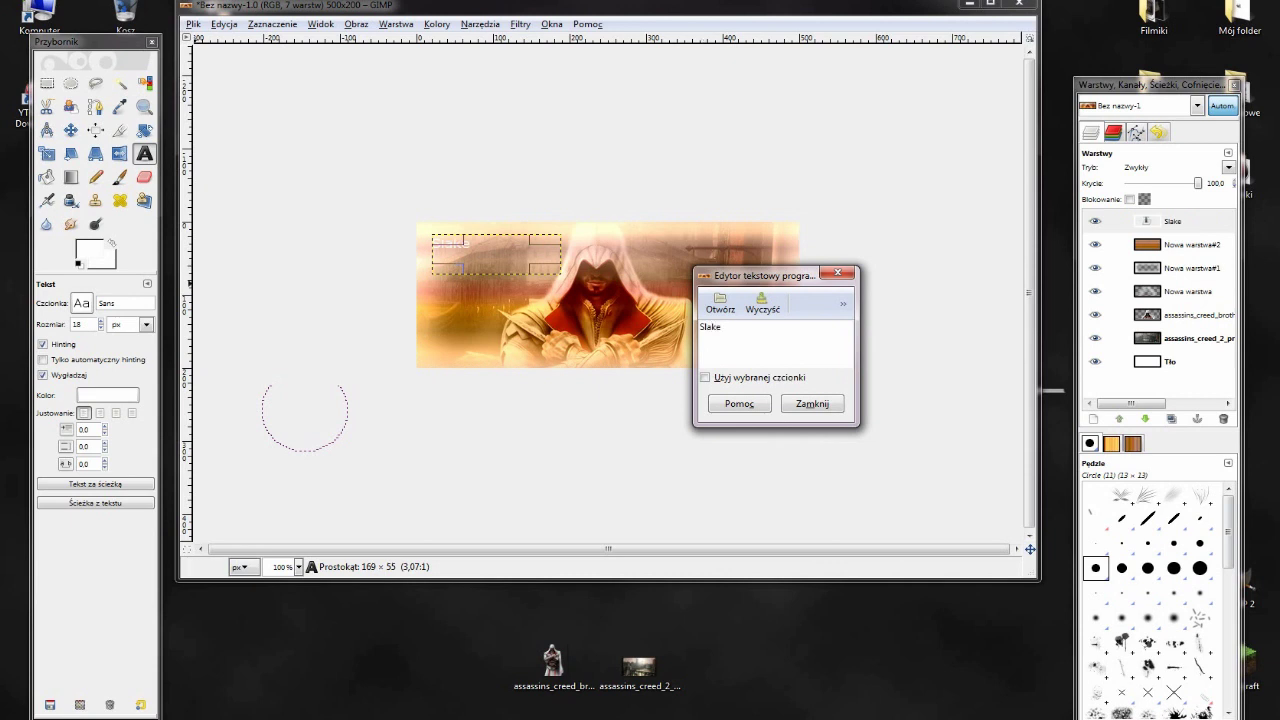
click(108, 395)
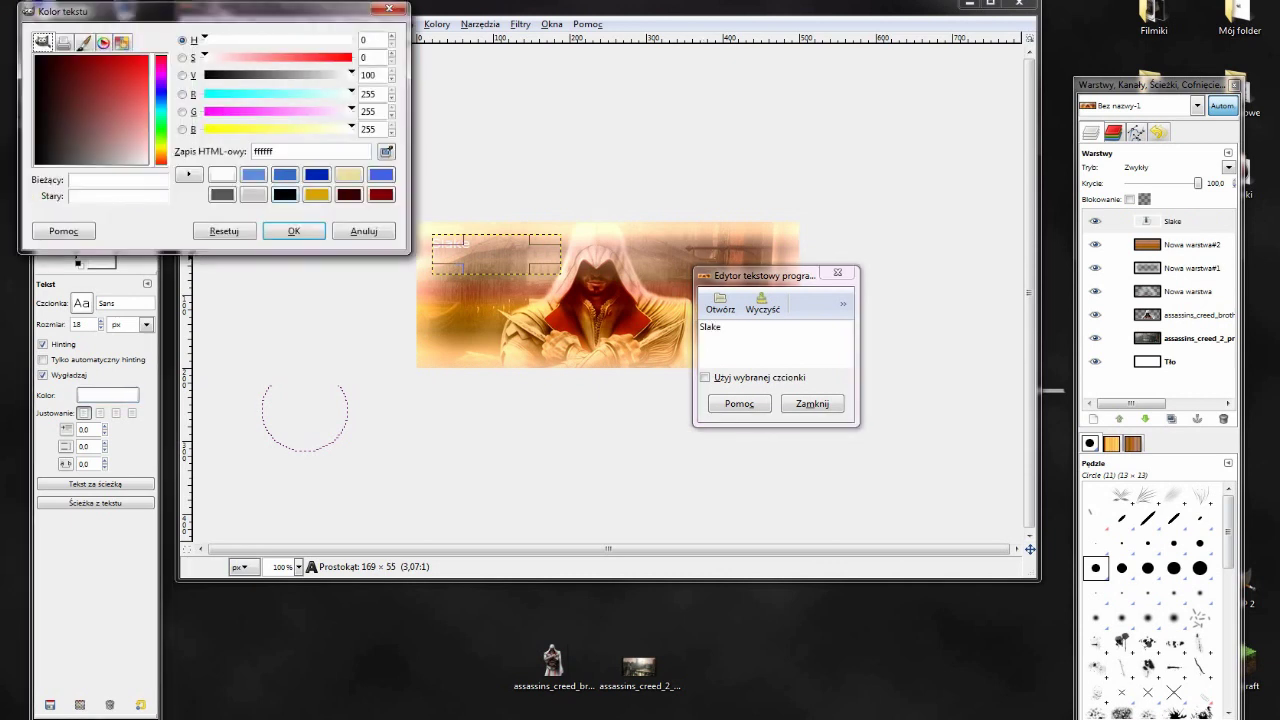
click(285, 194)
click(293, 231)
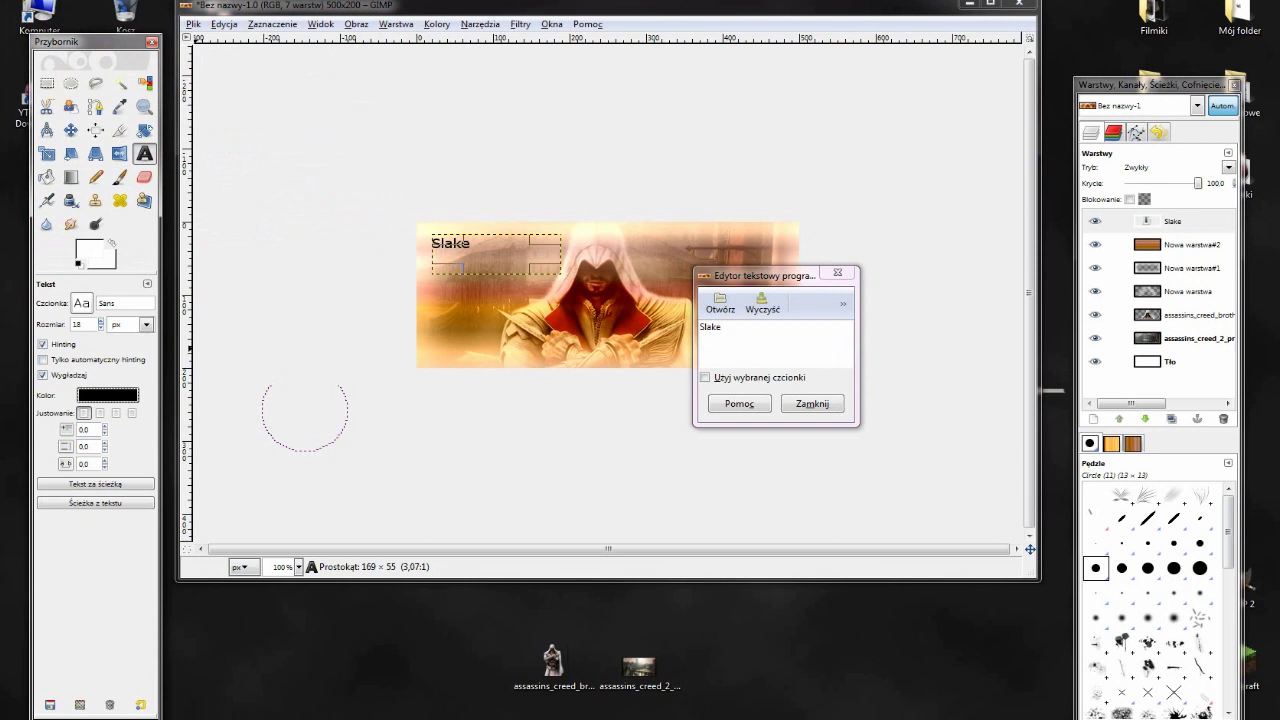
Step: Set the SLAKE text to the Basica v.2012 font at about 27 px
scroll(88, 324, up, 12)
text(B)
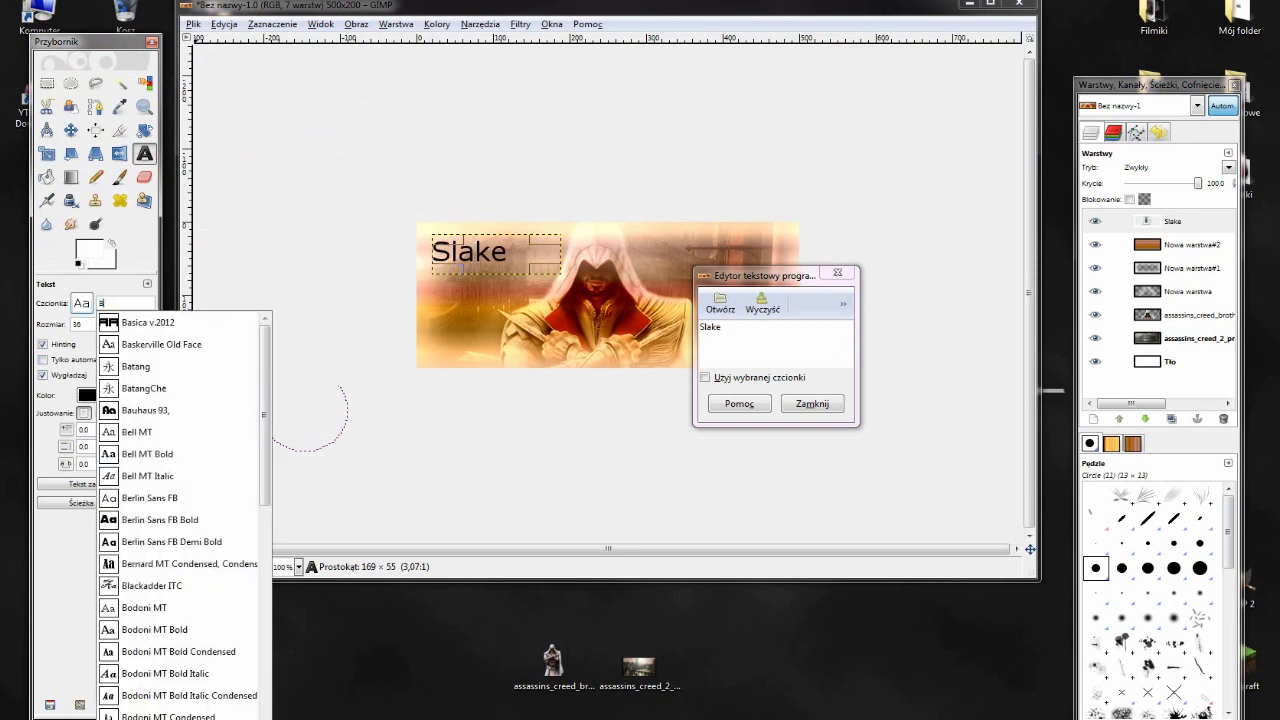
text(a)
click(146, 323)
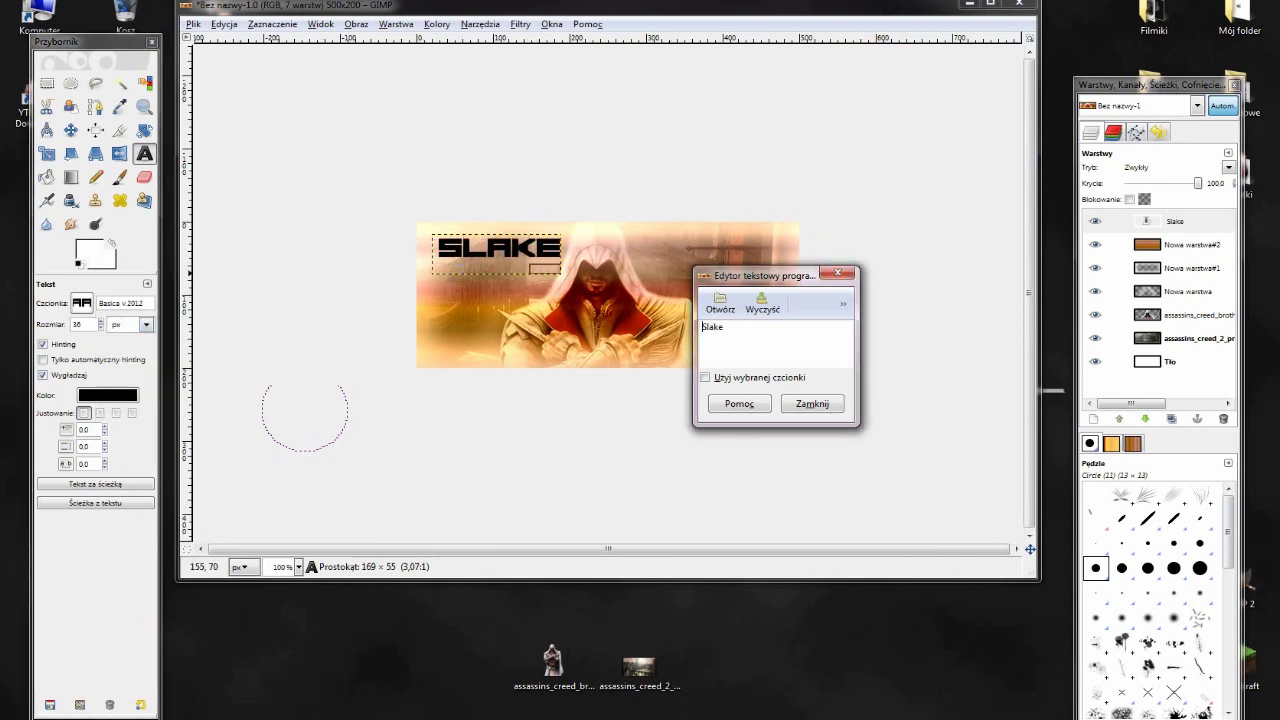
double_click(86, 324)
text(38)
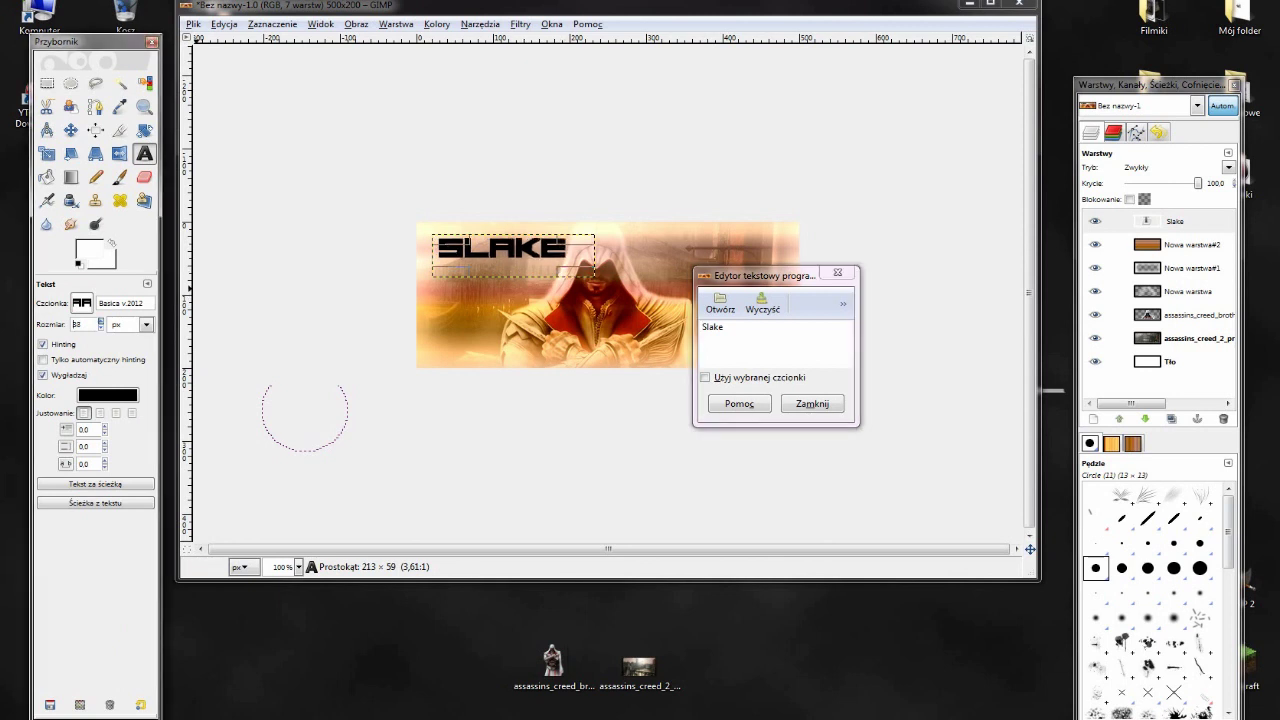
key(Down)
key(Down)
key(Down)
key(Down)
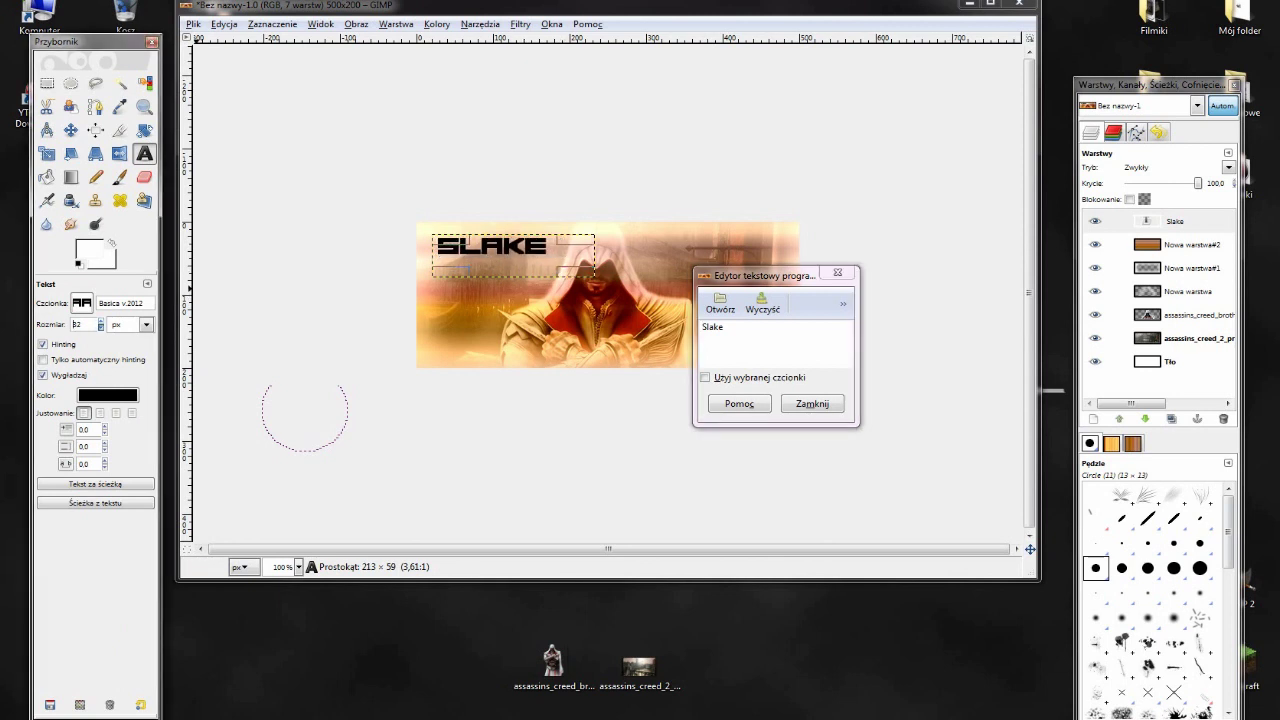
key(Down)
key(Down)
key(Down)
key(Down)
key(Down)
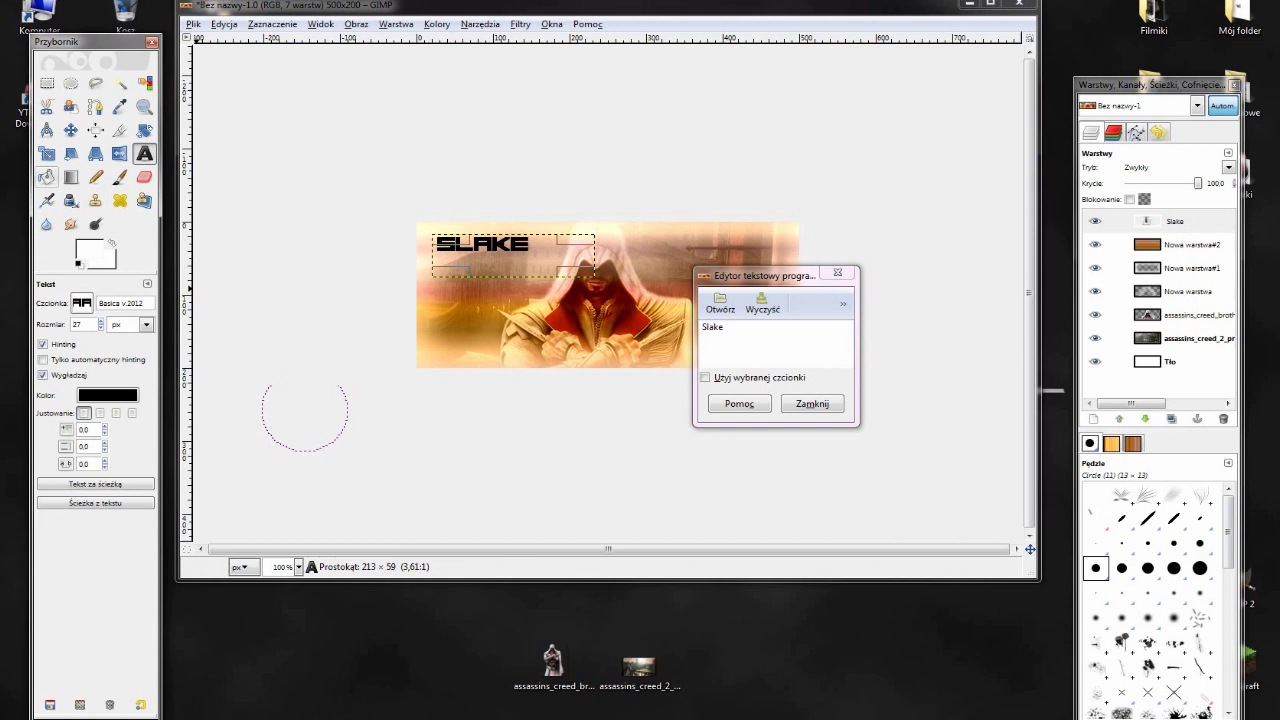
click(70, 130)
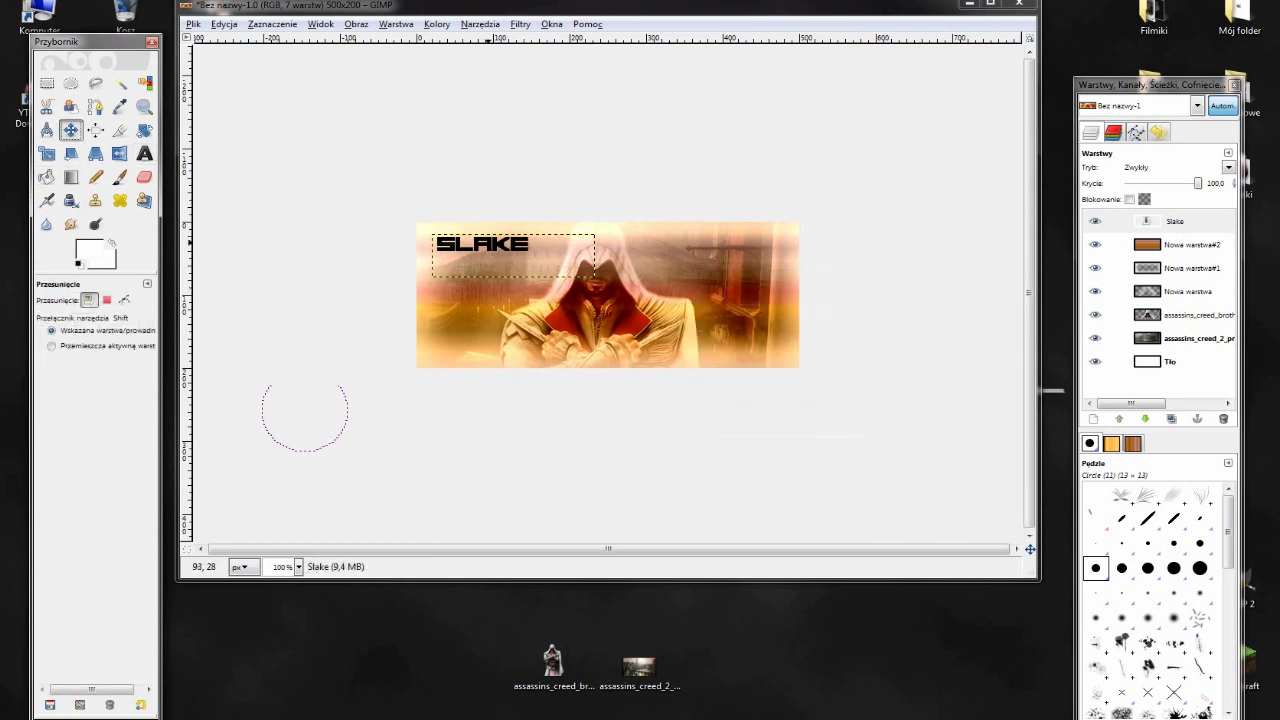
Step: Nudge the SLAKE text into place and turn the Slake layer's text into a selection
drag(490, 244, 531, 270)
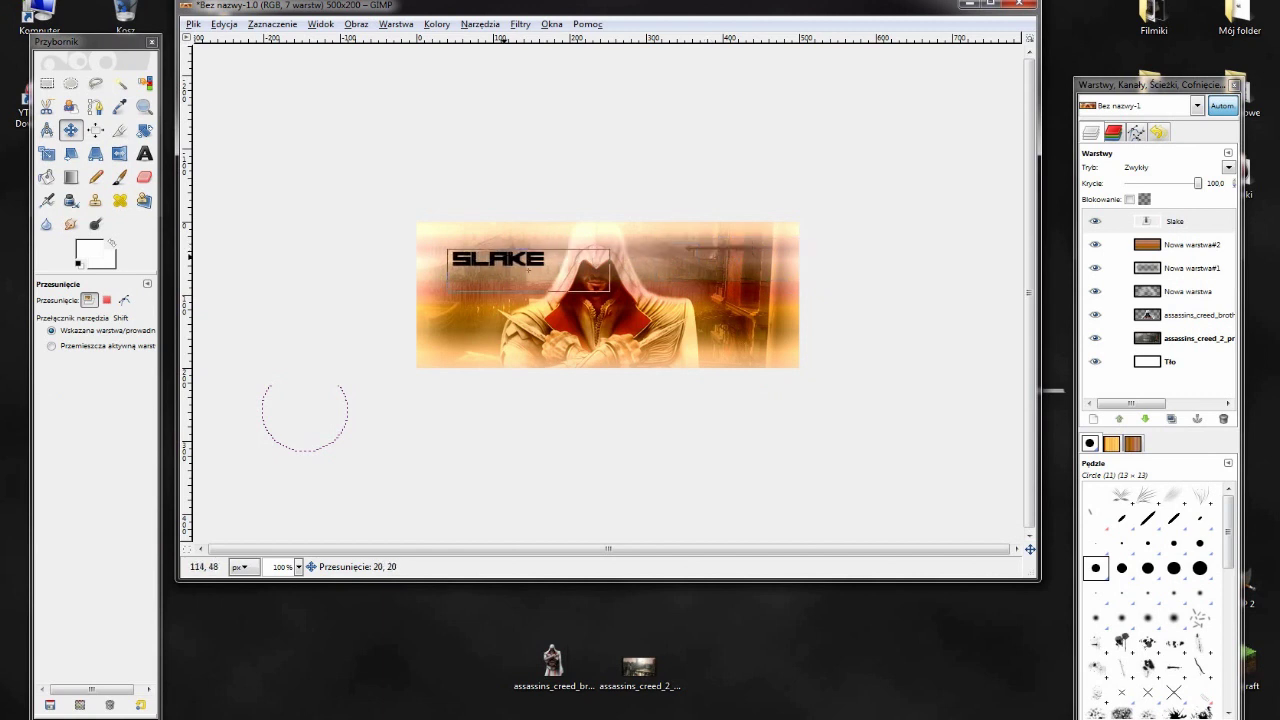
drag(530, 270, 525, 263)
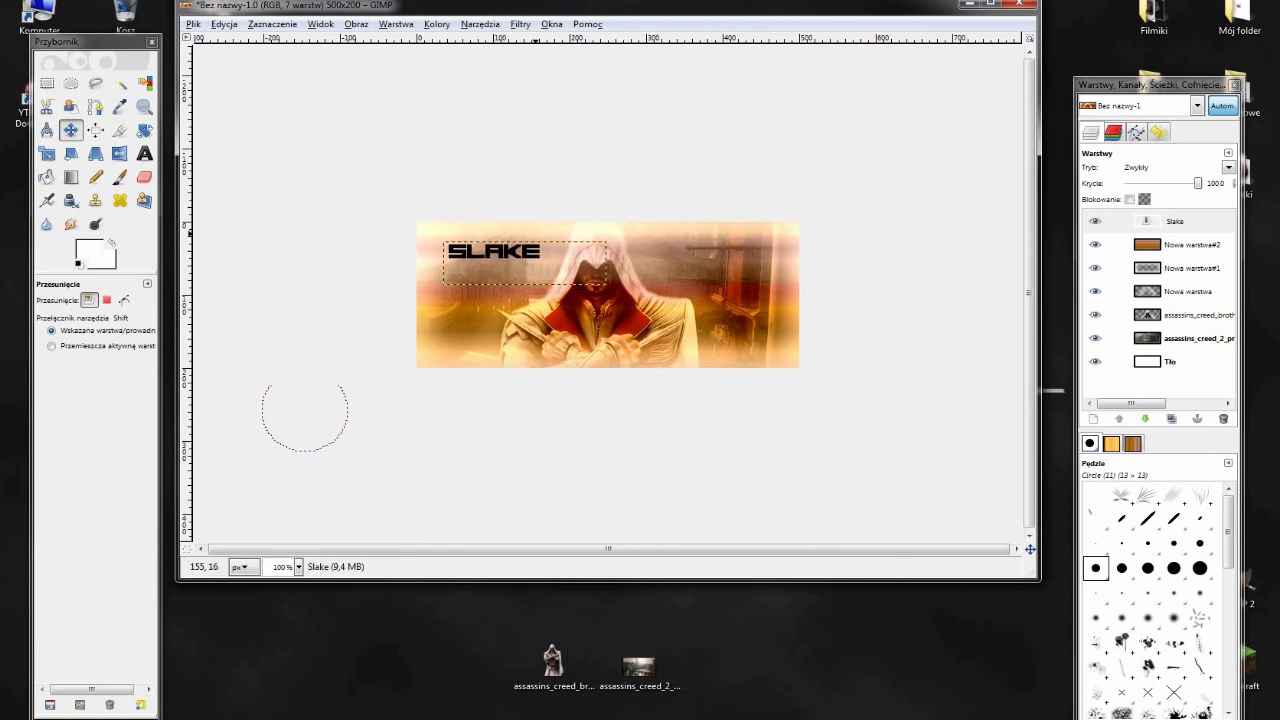
click(1175, 221)
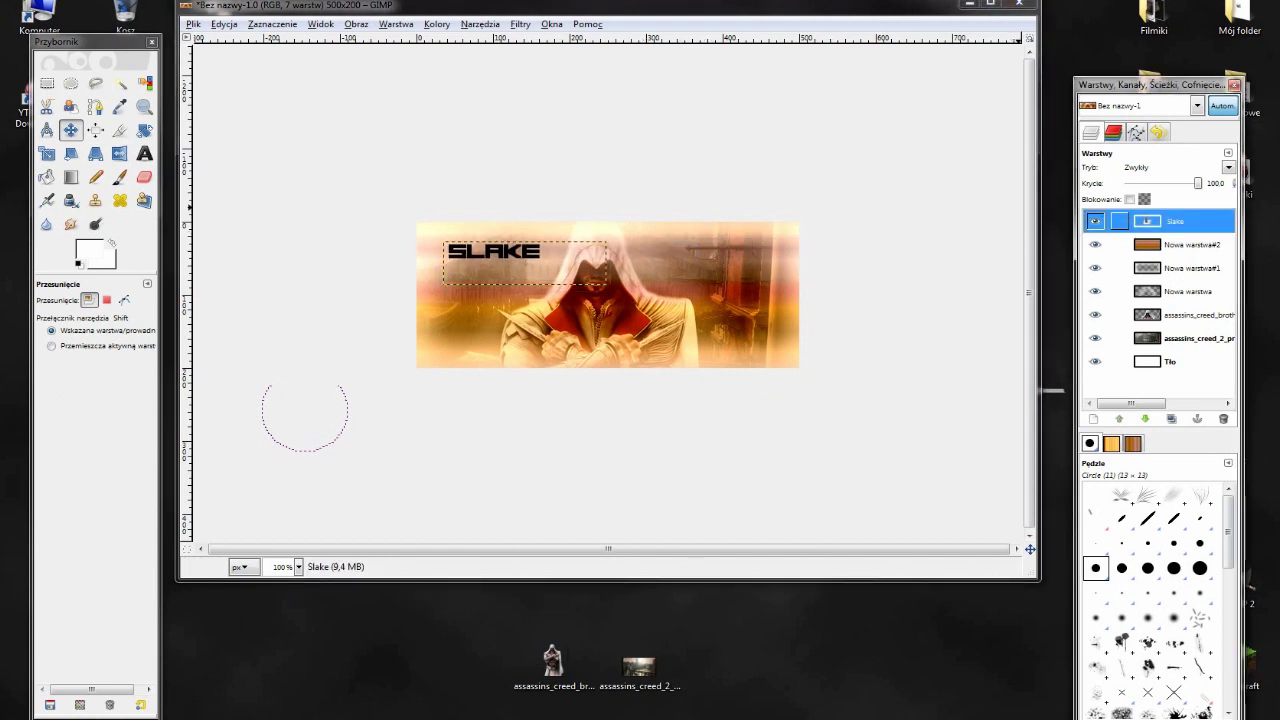
right_click(1180, 222)
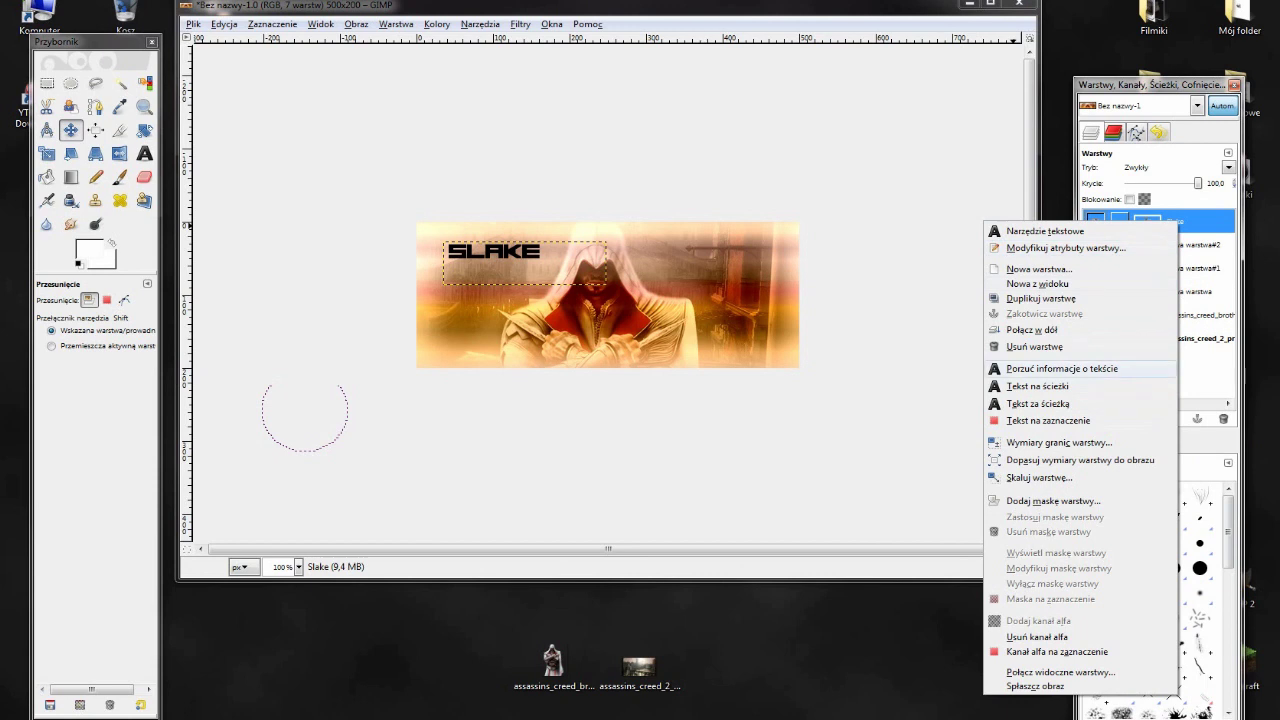
click(1048, 420)
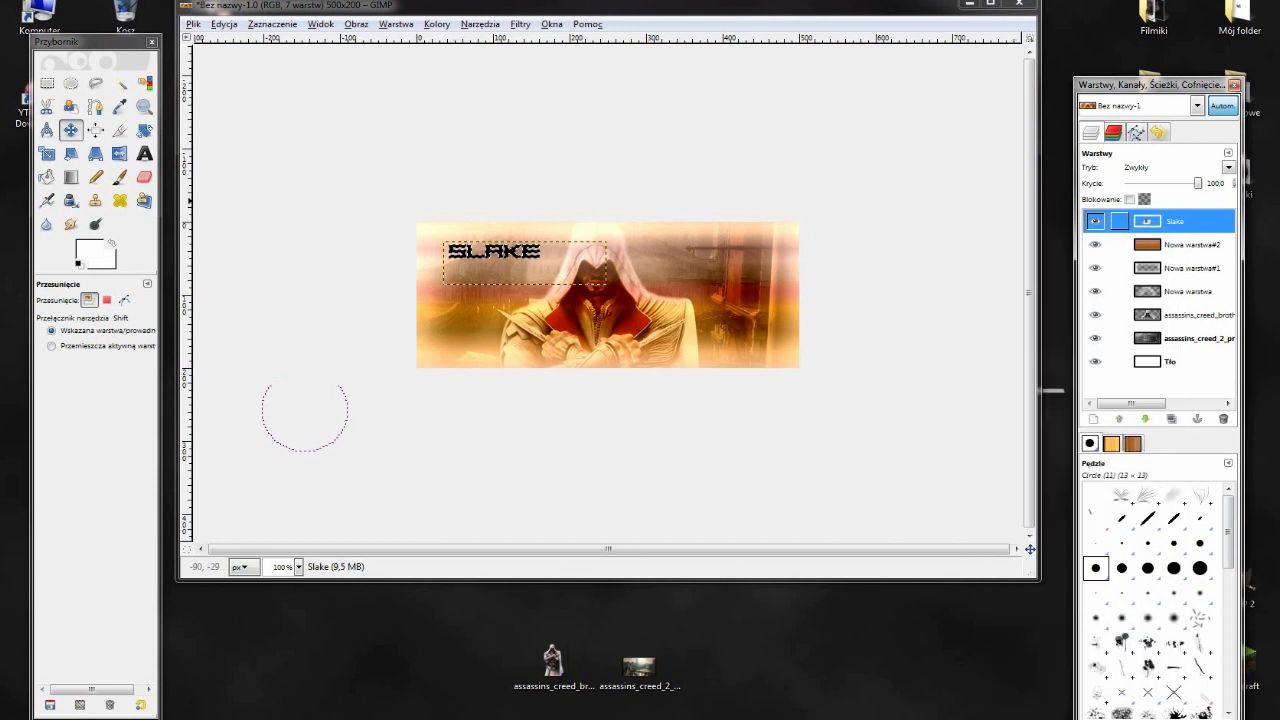
Step: Fill the SLAKE letter selection with the Brushed Aluminium gradient
click(70, 177)
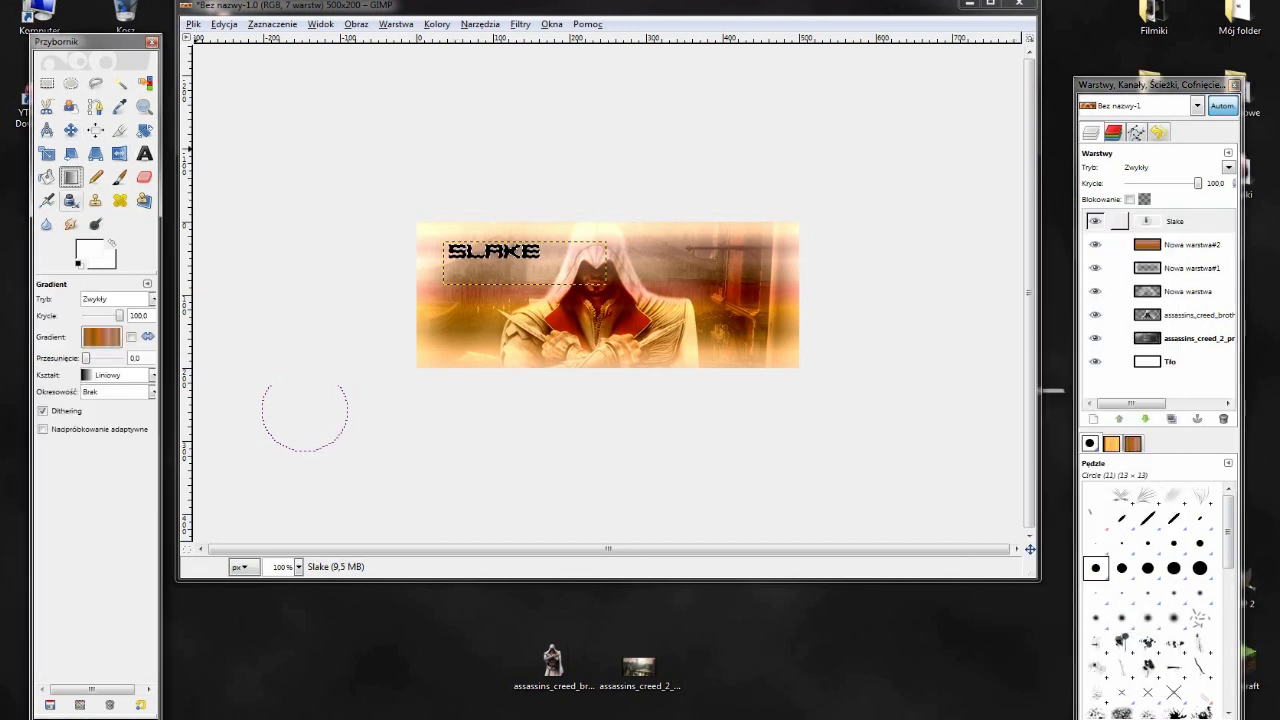
click(101, 337)
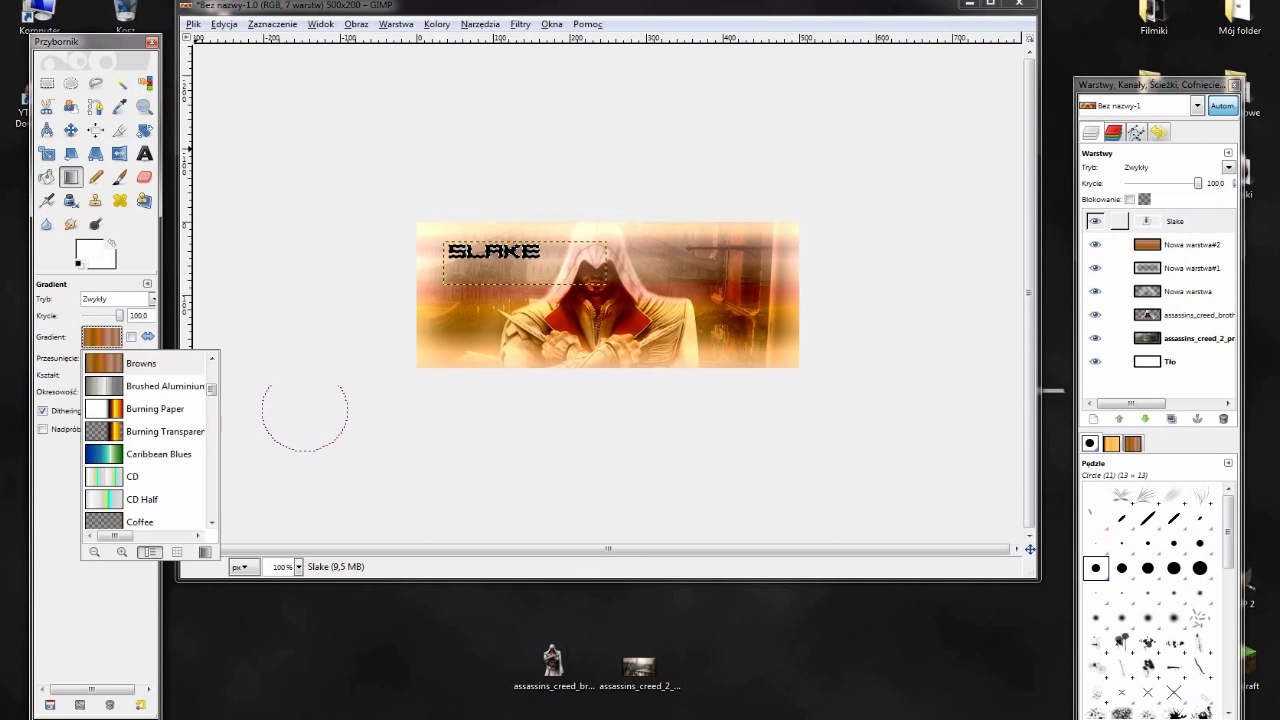
click(150, 386)
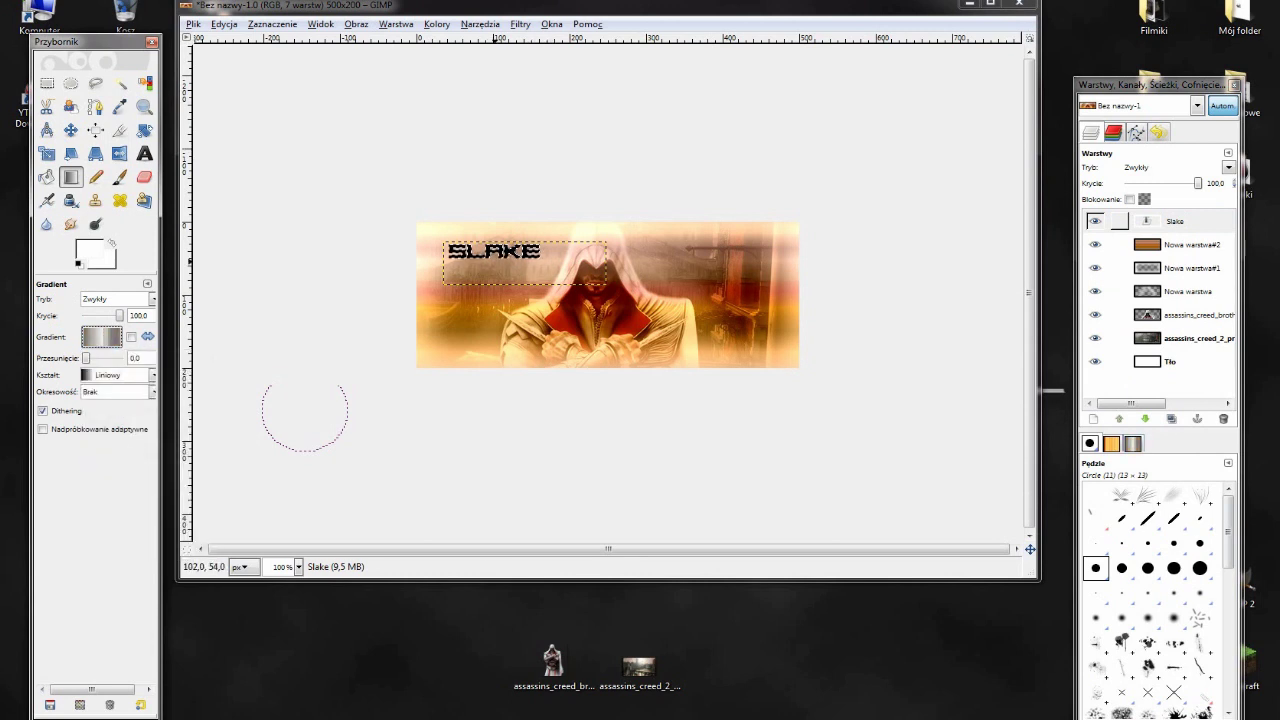
drag(497, 271, 512, 314)
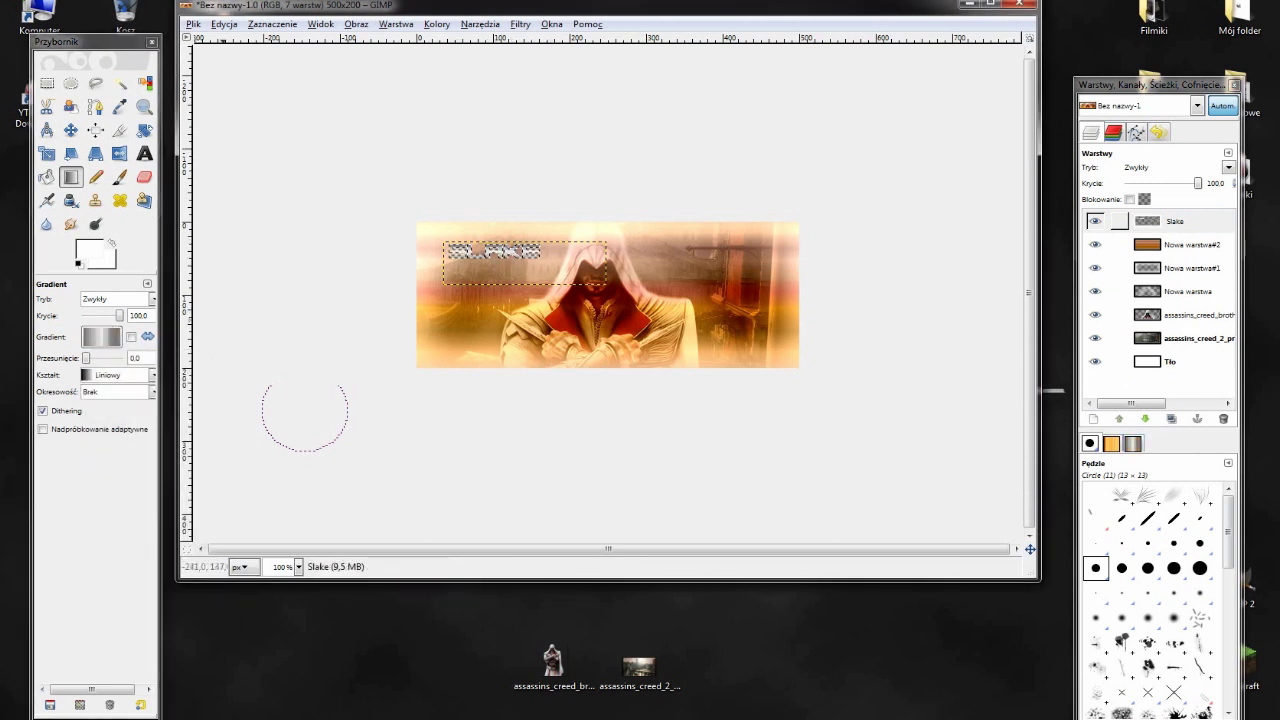
click(101, 337)
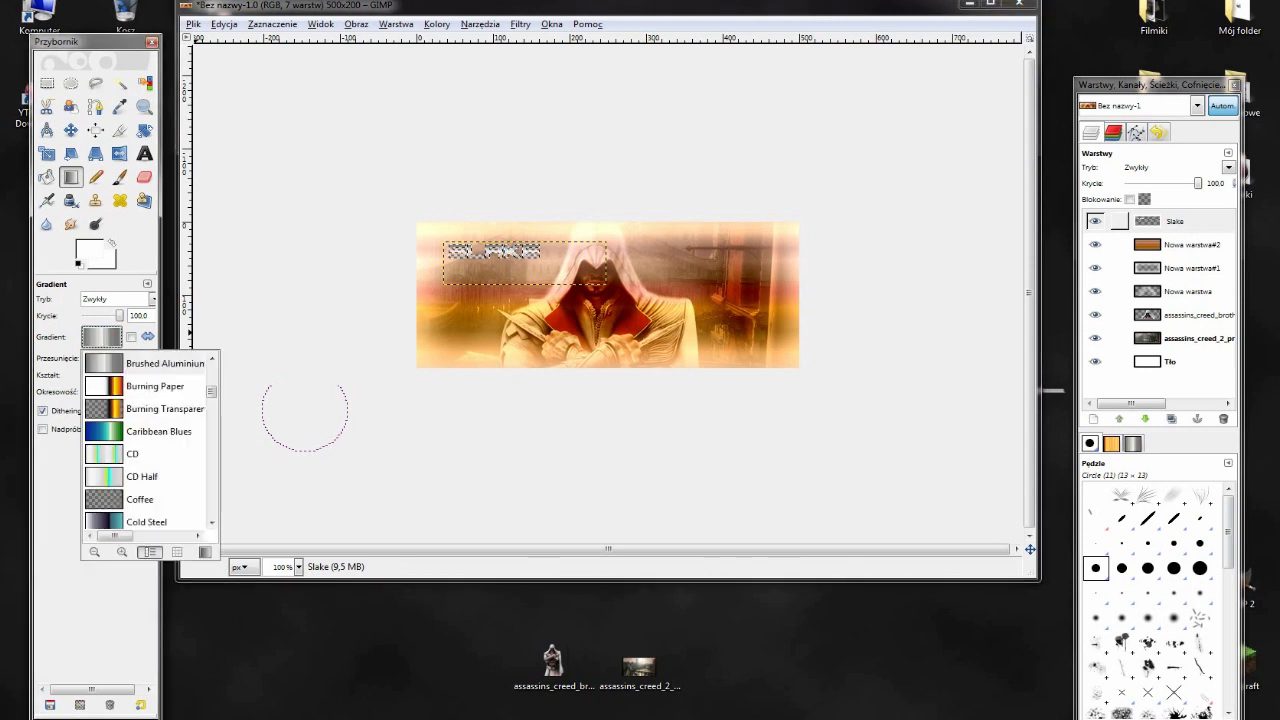
key(Escape)
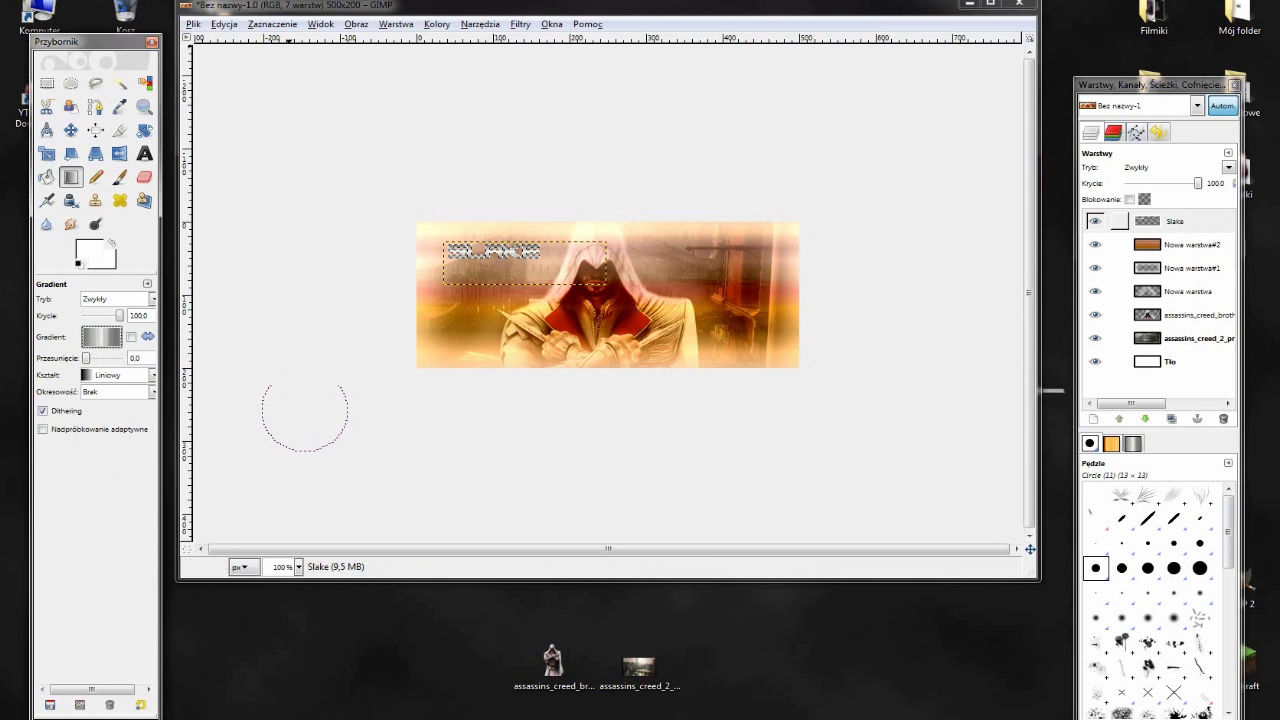
click(272, 23)
Step: Reduce the selection to a 1-pixel border and pick black for the paintbrush
click(287, 231)
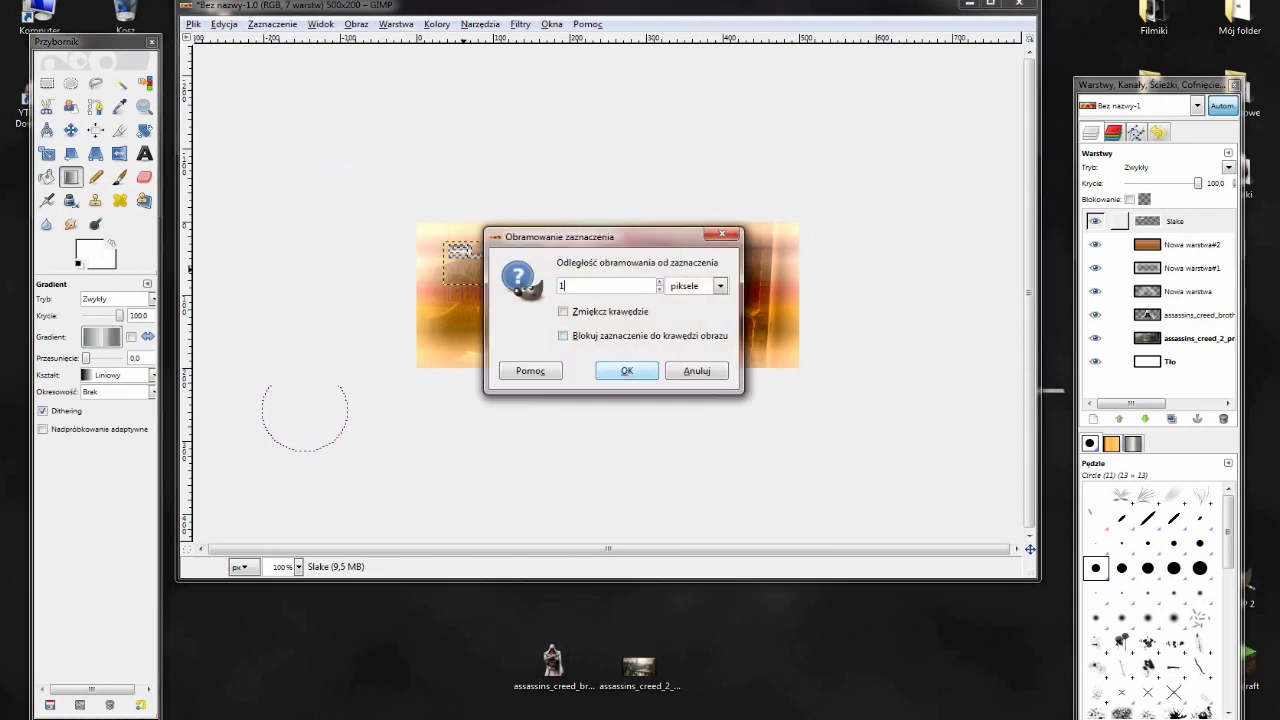
click(626, 370)
click(119, 177)
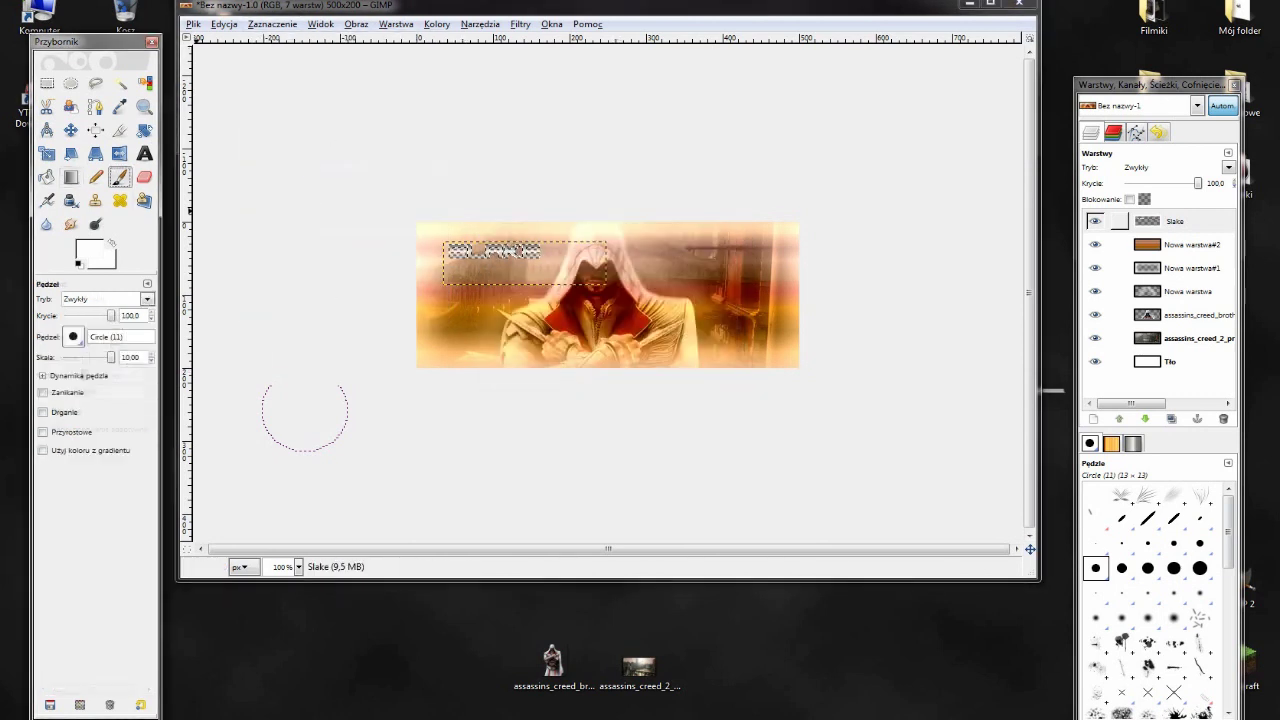
click(92, 253)
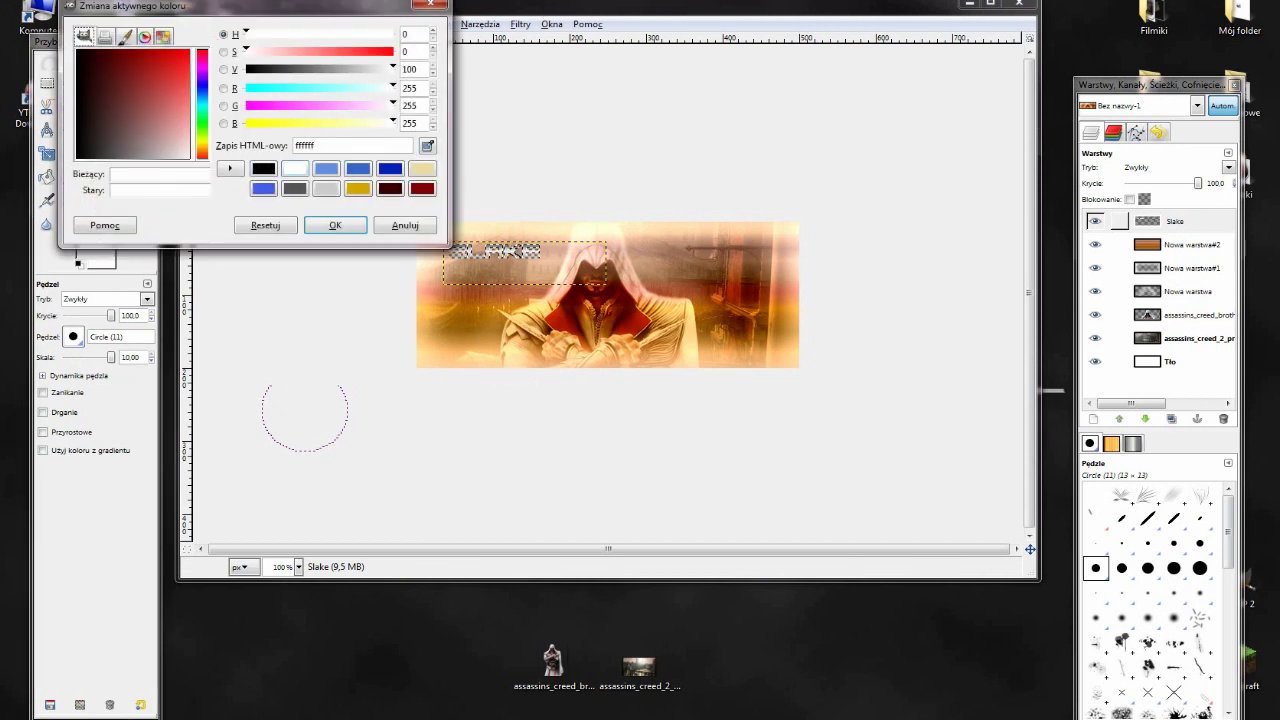
click(263, 168)
click(335, 225)
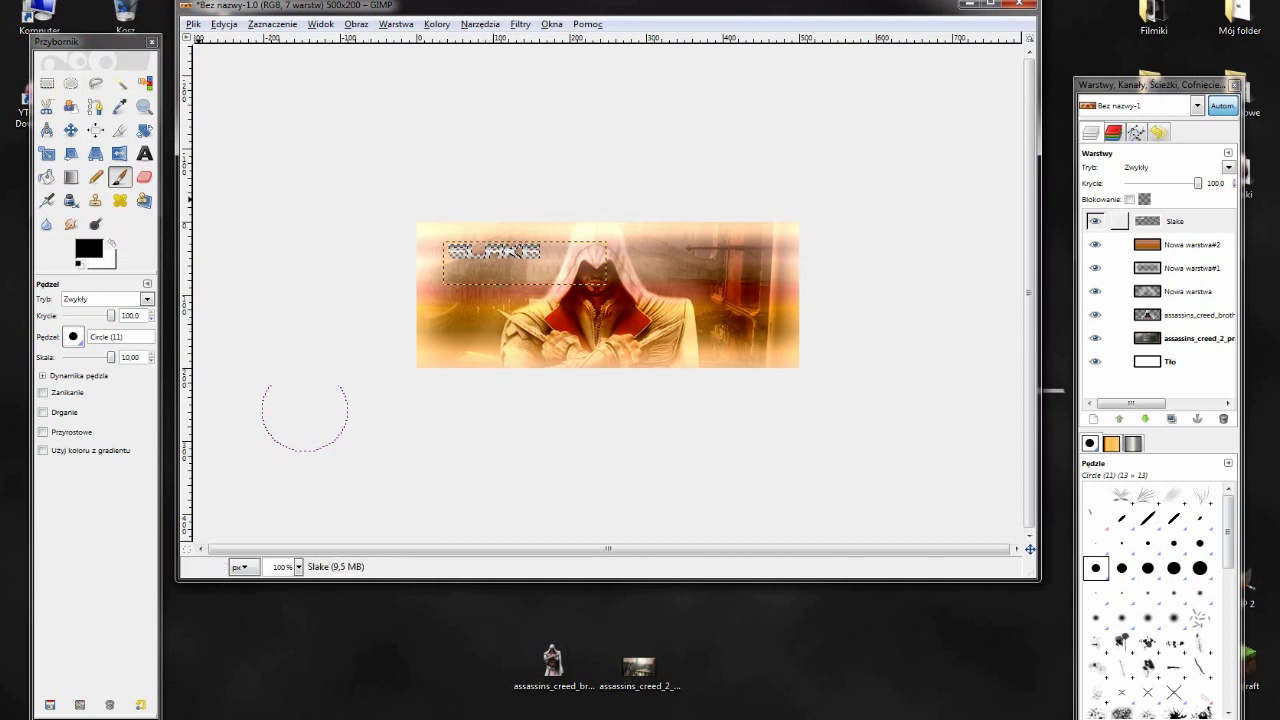
Step: Outline the letters in black after undoing a white attempt, then invert the selection
click(88, 248)
click(293, 167)
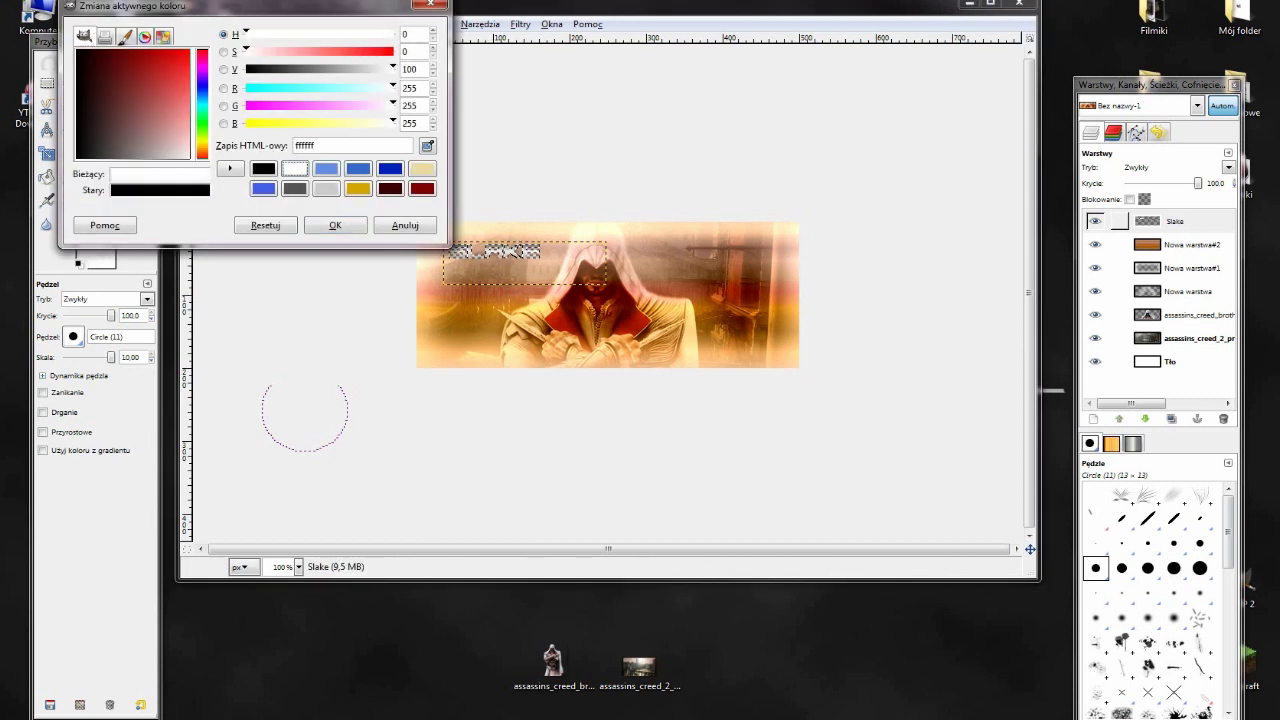
click(480, 256)
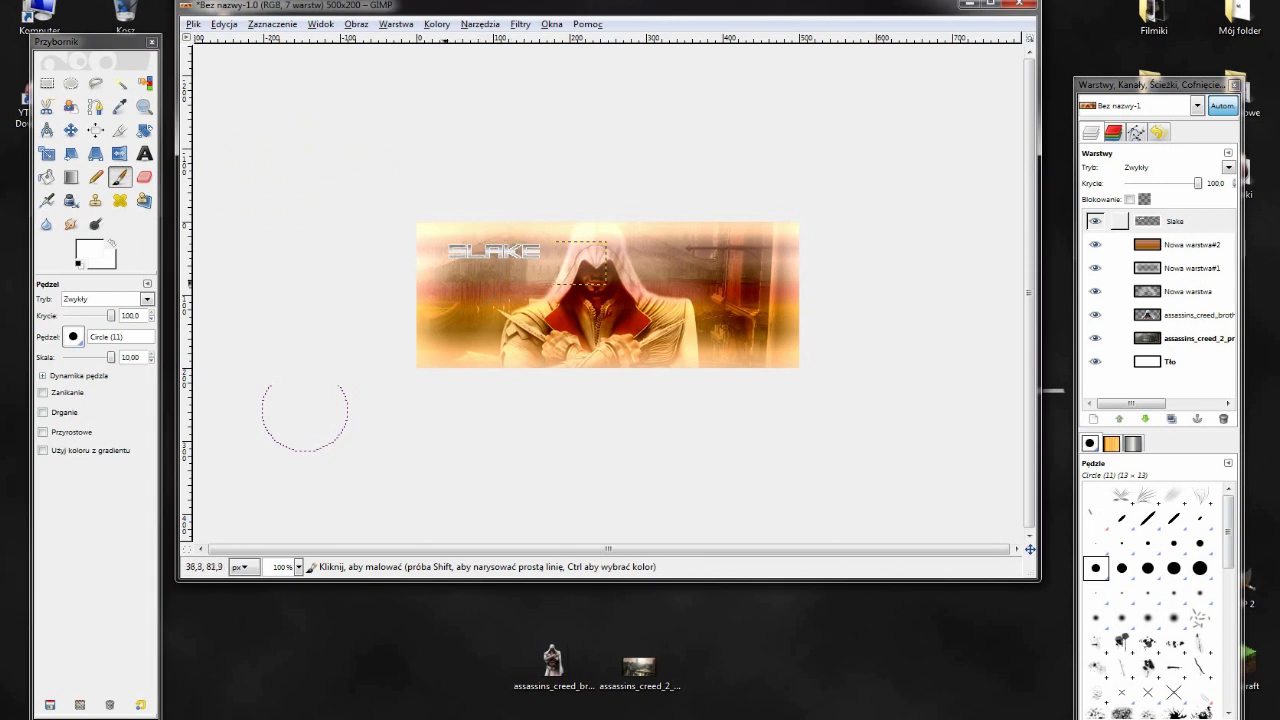
key(ctrl+z)
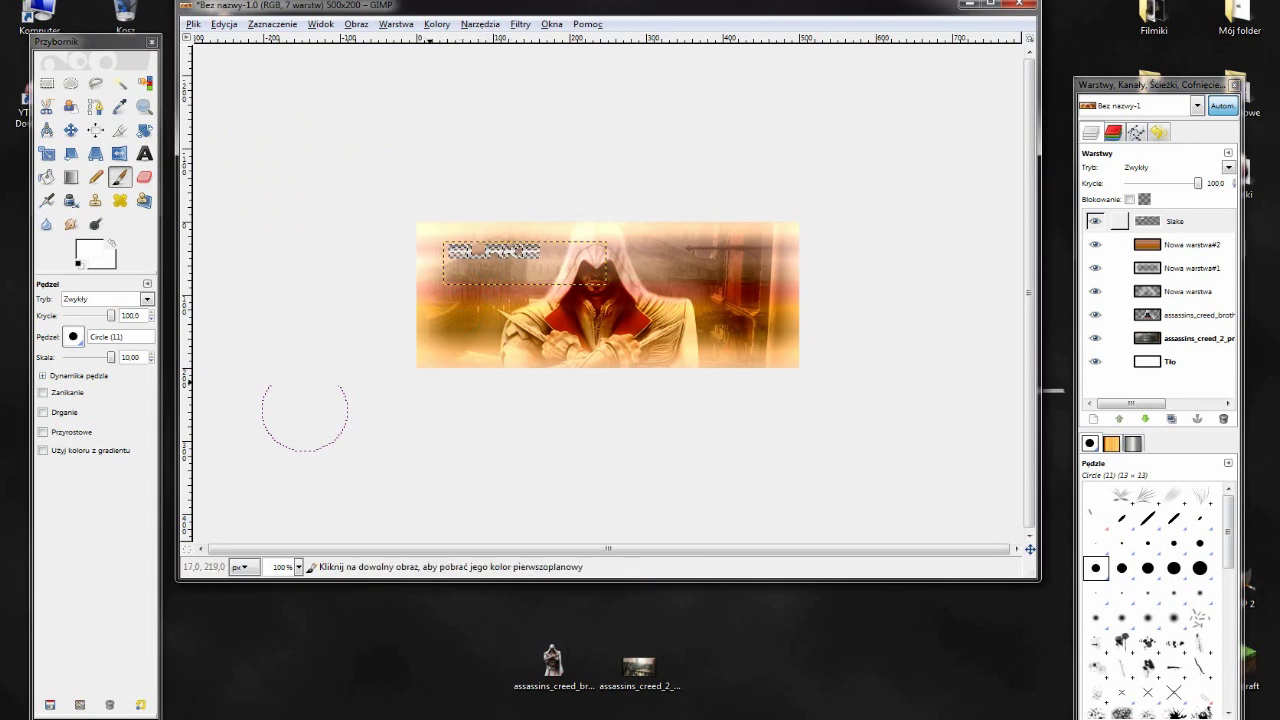
click(90, 253)
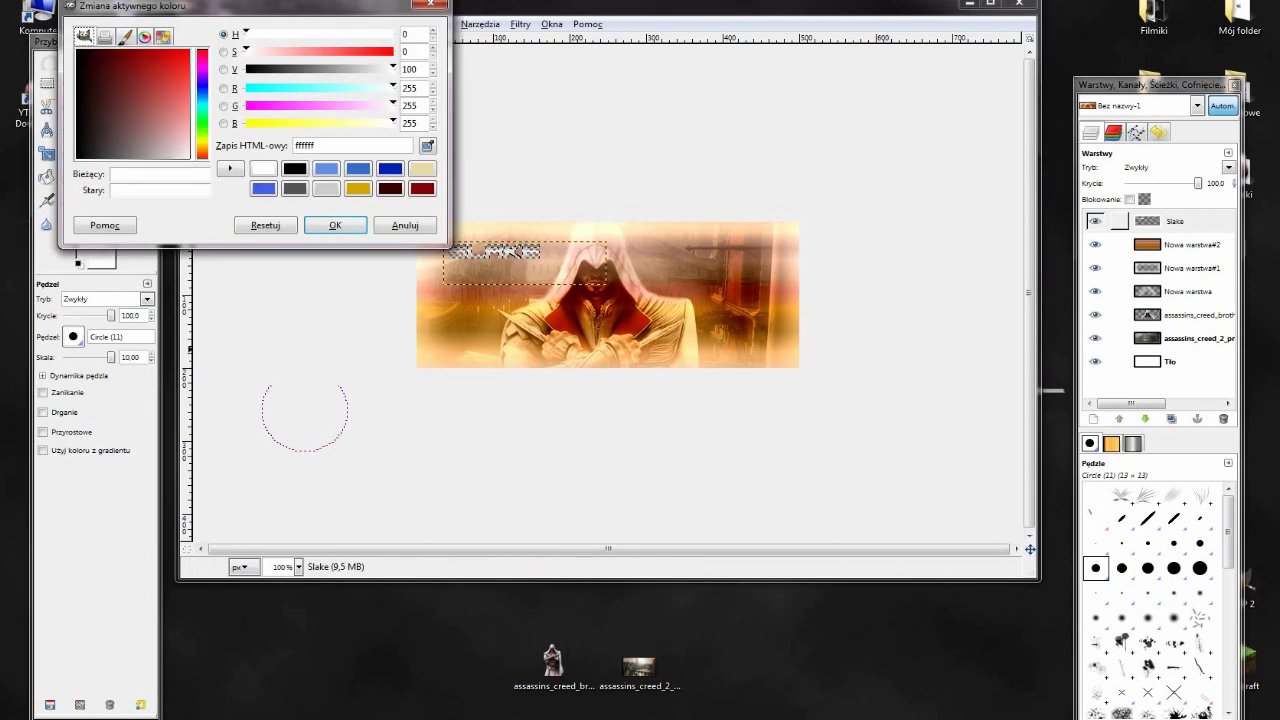
click(294, 168)
click(335, 225)
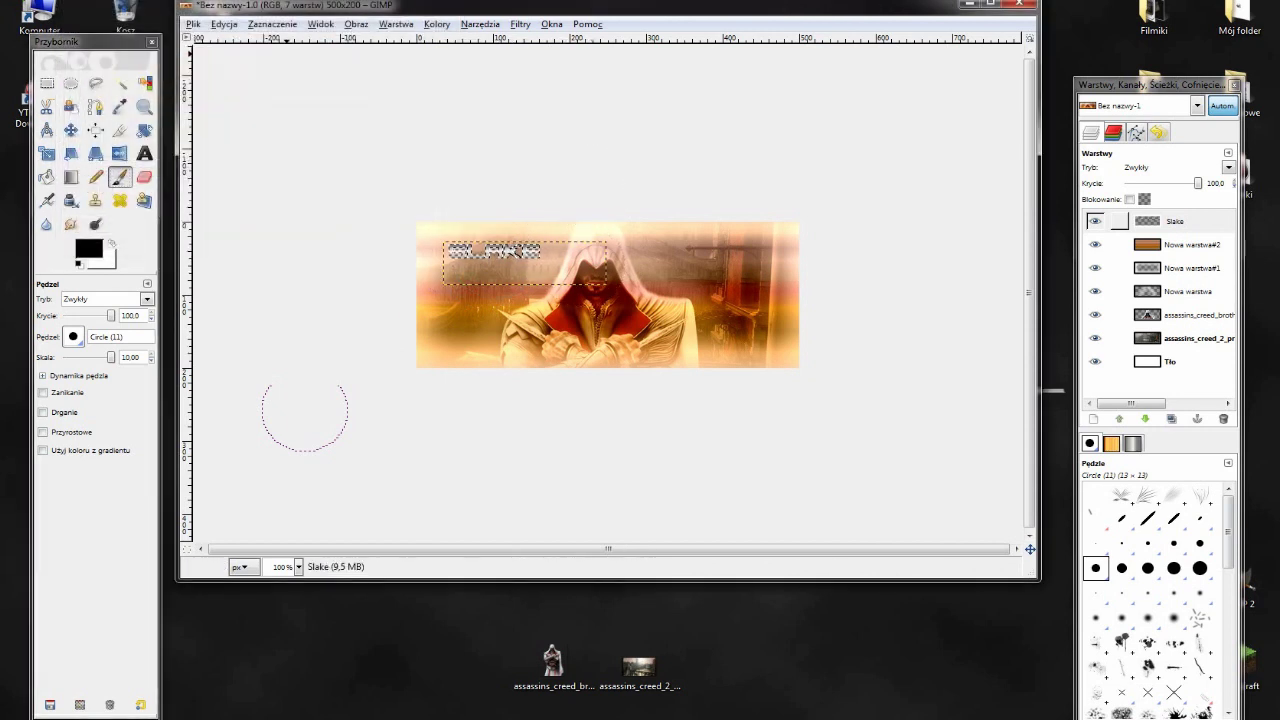
click(282, 77)
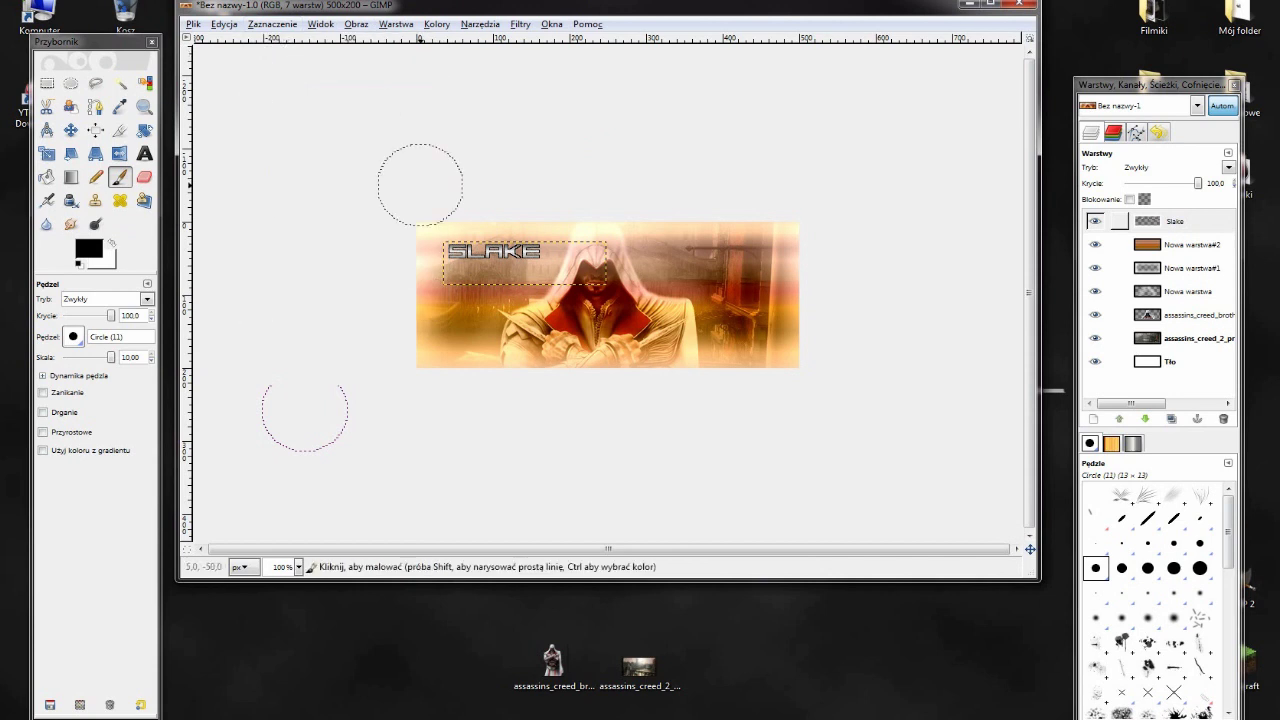
Step: Nudge the SLAKE text slightly and duplicate the Slake layer
key(m)
click(70, 130)
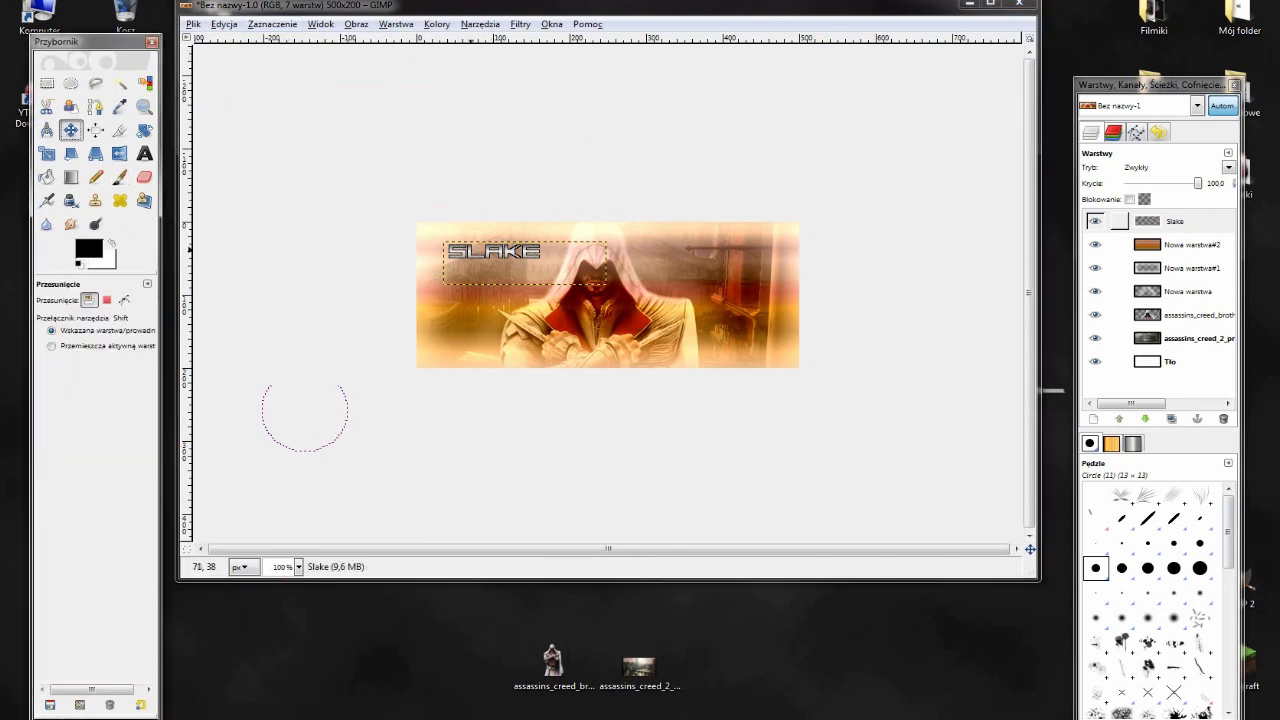
drag(488, 260, 470, 250)
click(1175, 221)
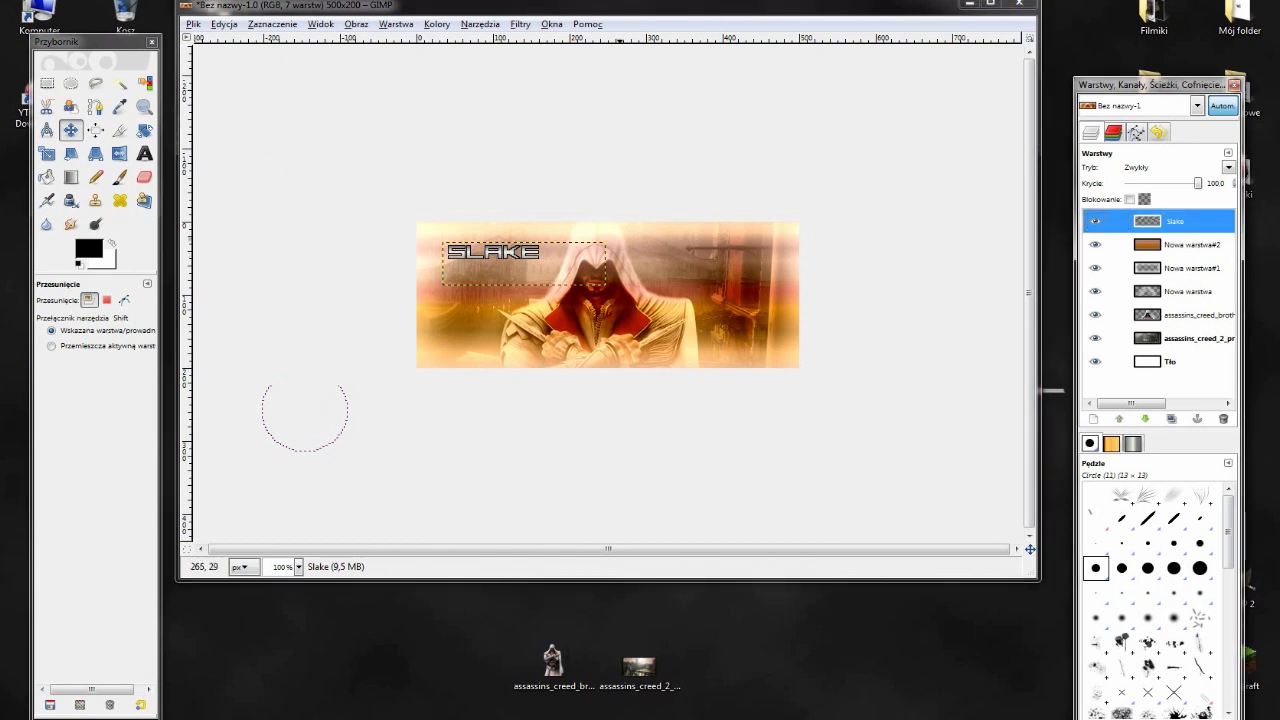
right_click(1172, 222)
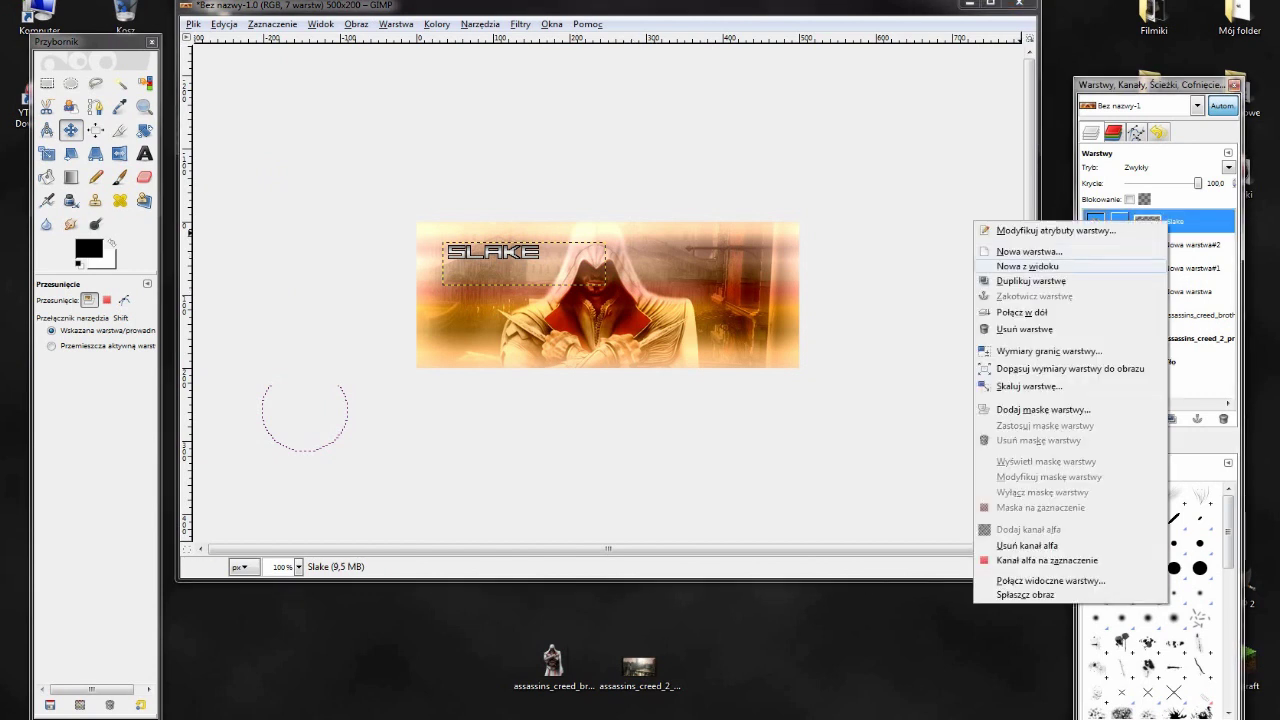
click(1010, 283)
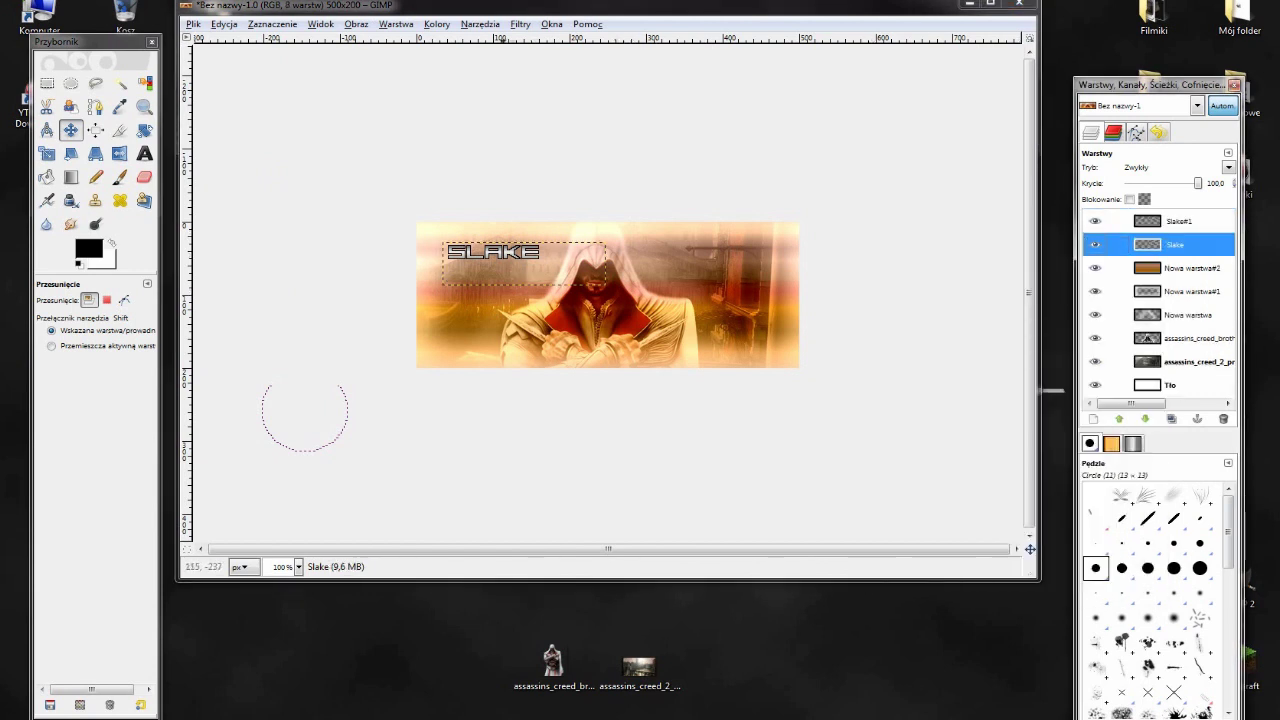
Step: Apply a 20 px Gaussian blur to the duplicated Slake layer
click(480, 23)
mouse_move(548, 108)
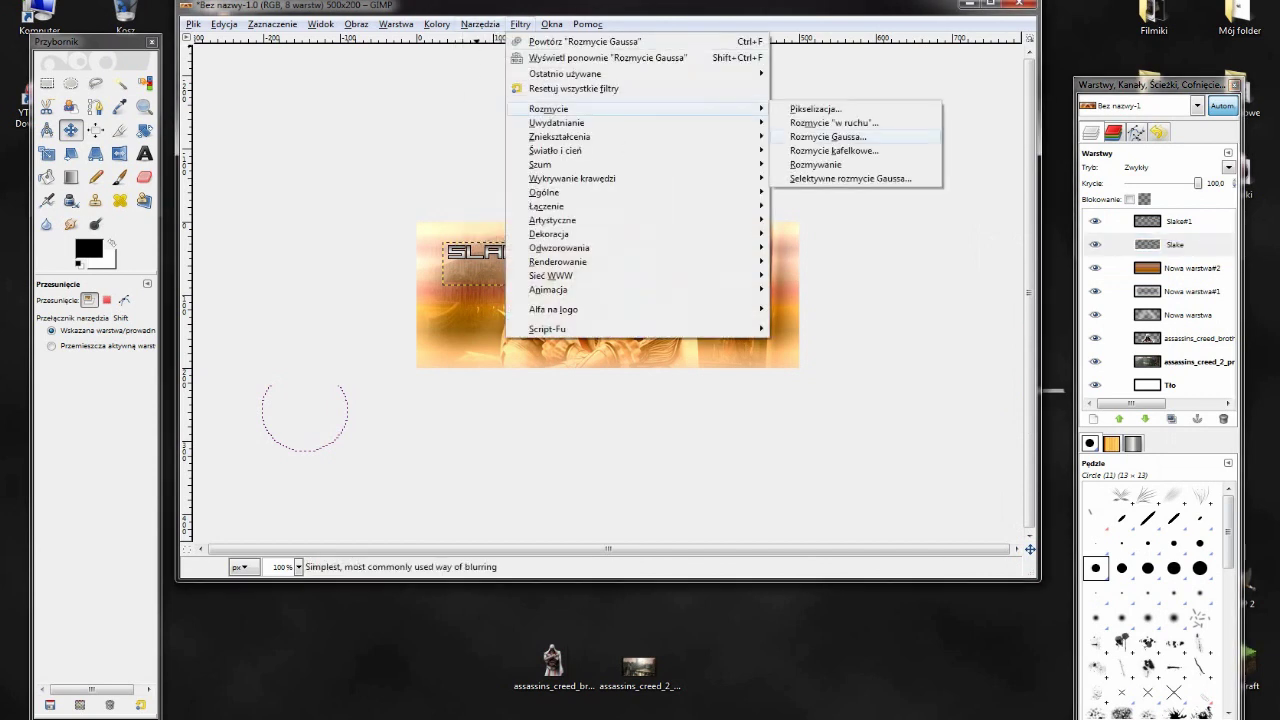
click(827, 136)
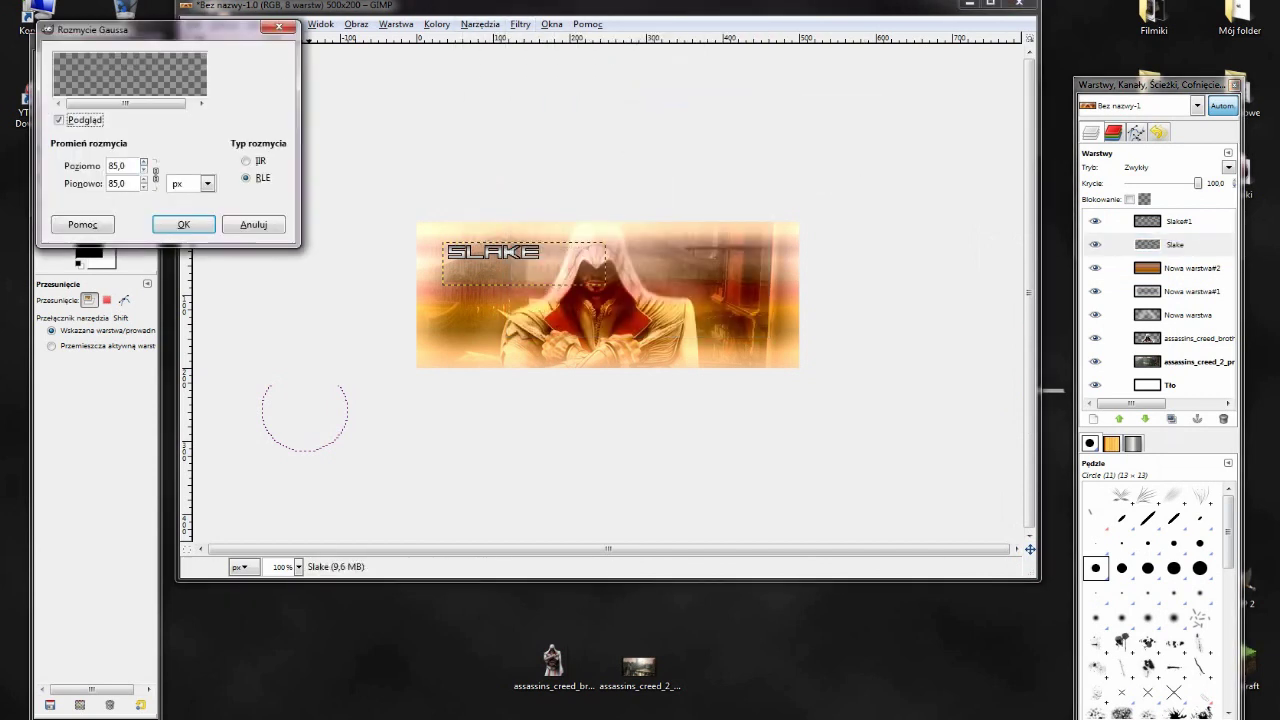
click(143, 169)
click(143, 169)
click(143, 169)
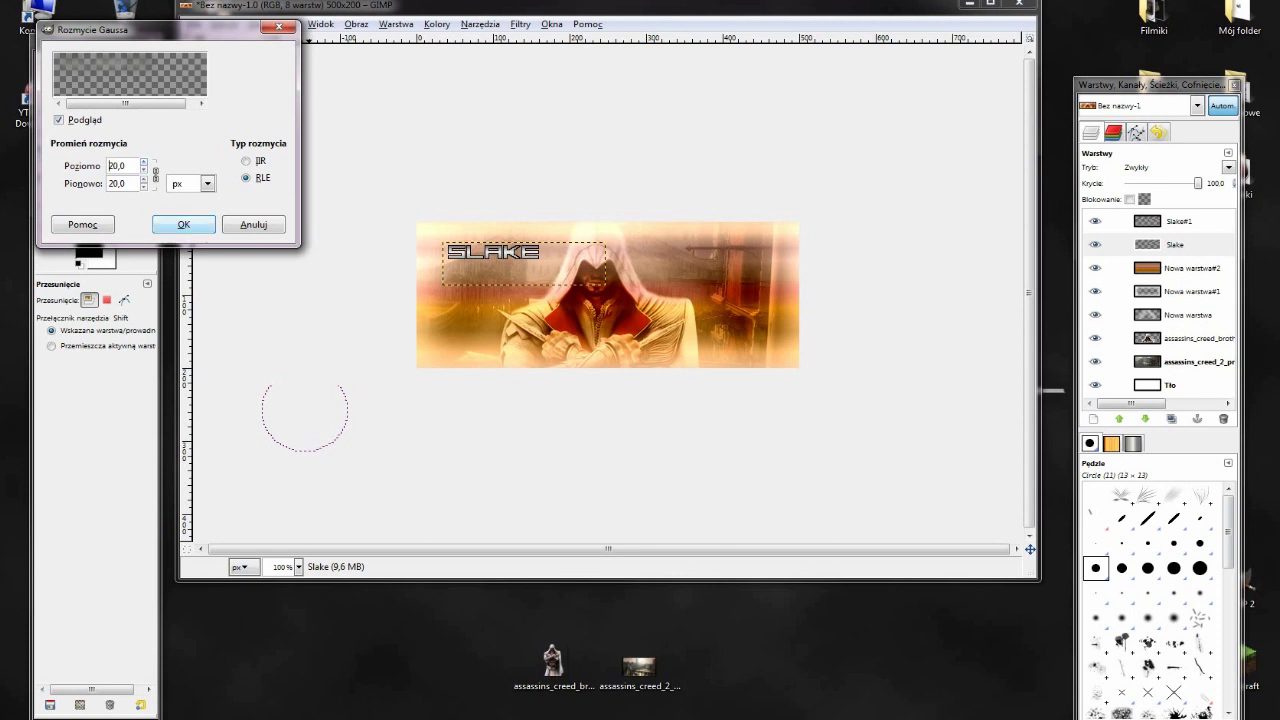
click(183, 224)
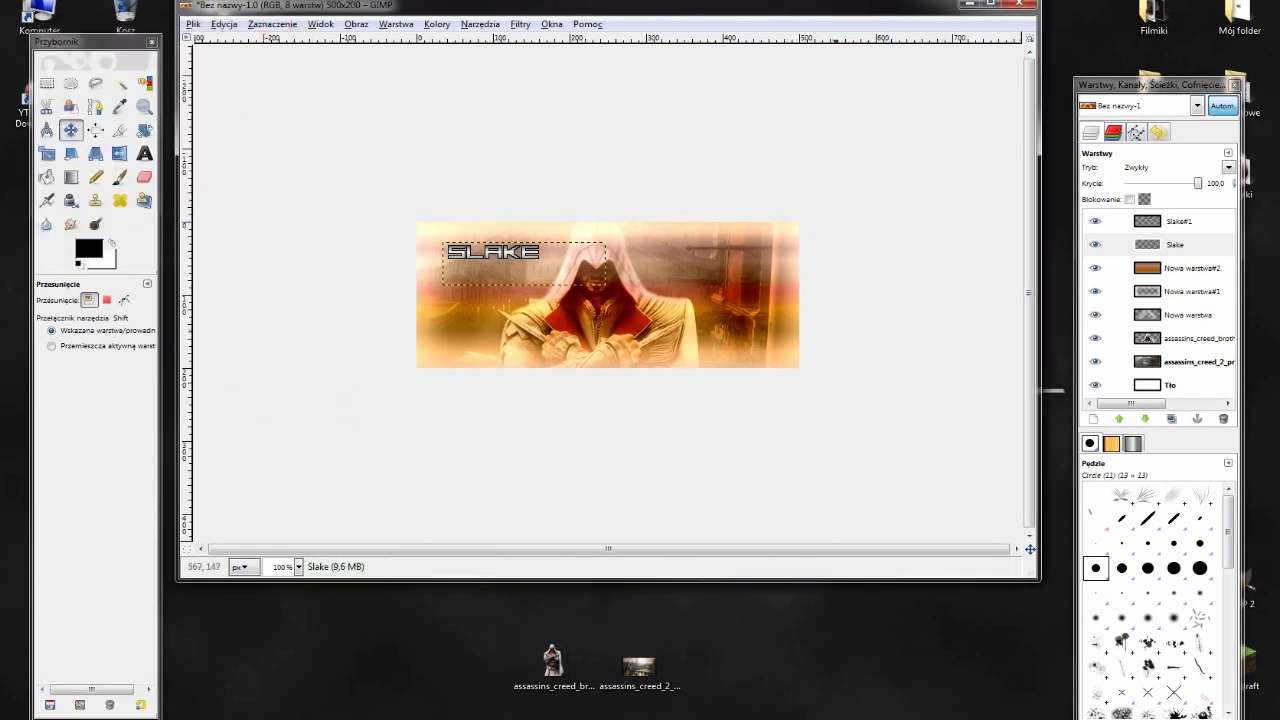
Step: Merge Slake#1 into Slake, lower its opacity, and move it right of Ezio's hood
right_click(1168, 222)
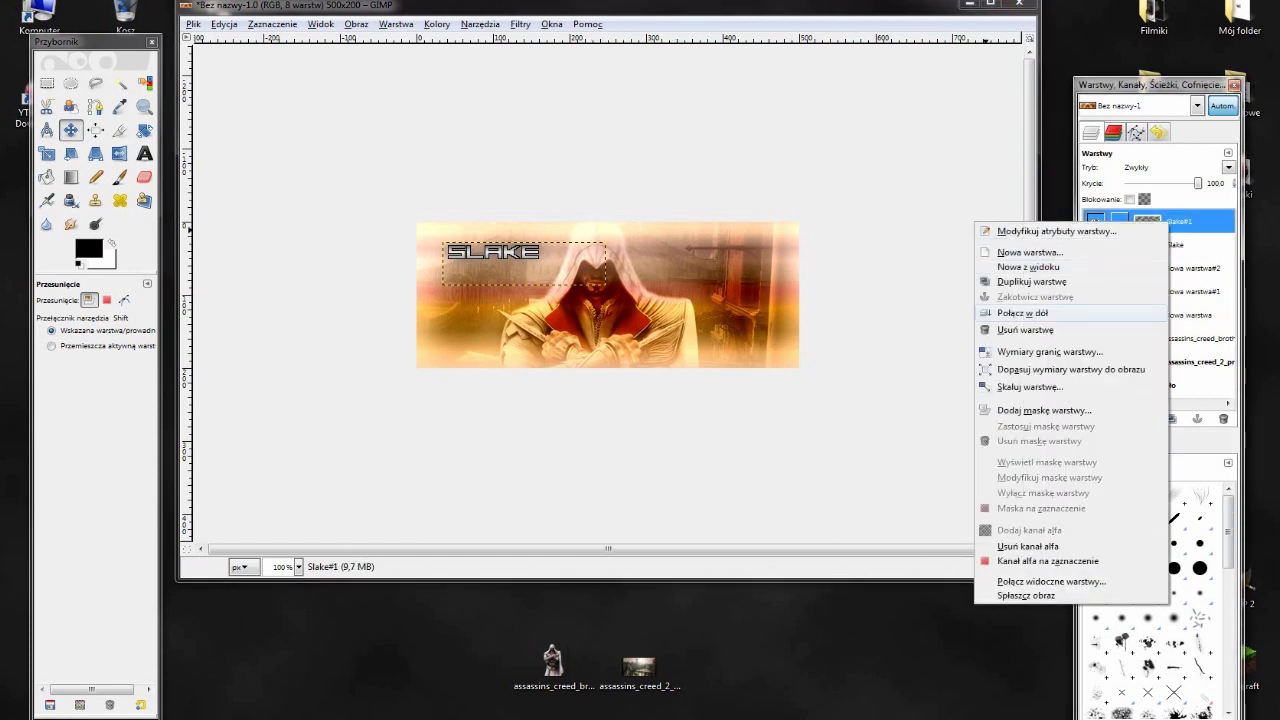
click(1022, 312)
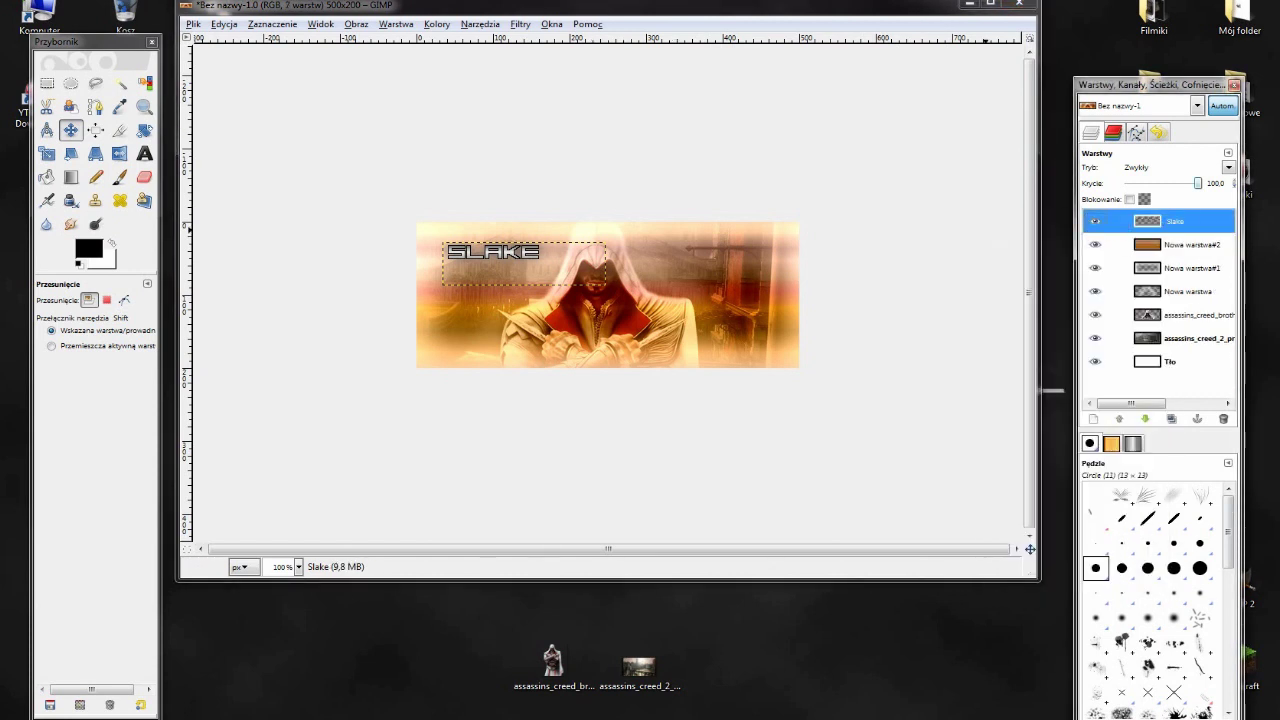
drag(1198, 183, 1182, 183)
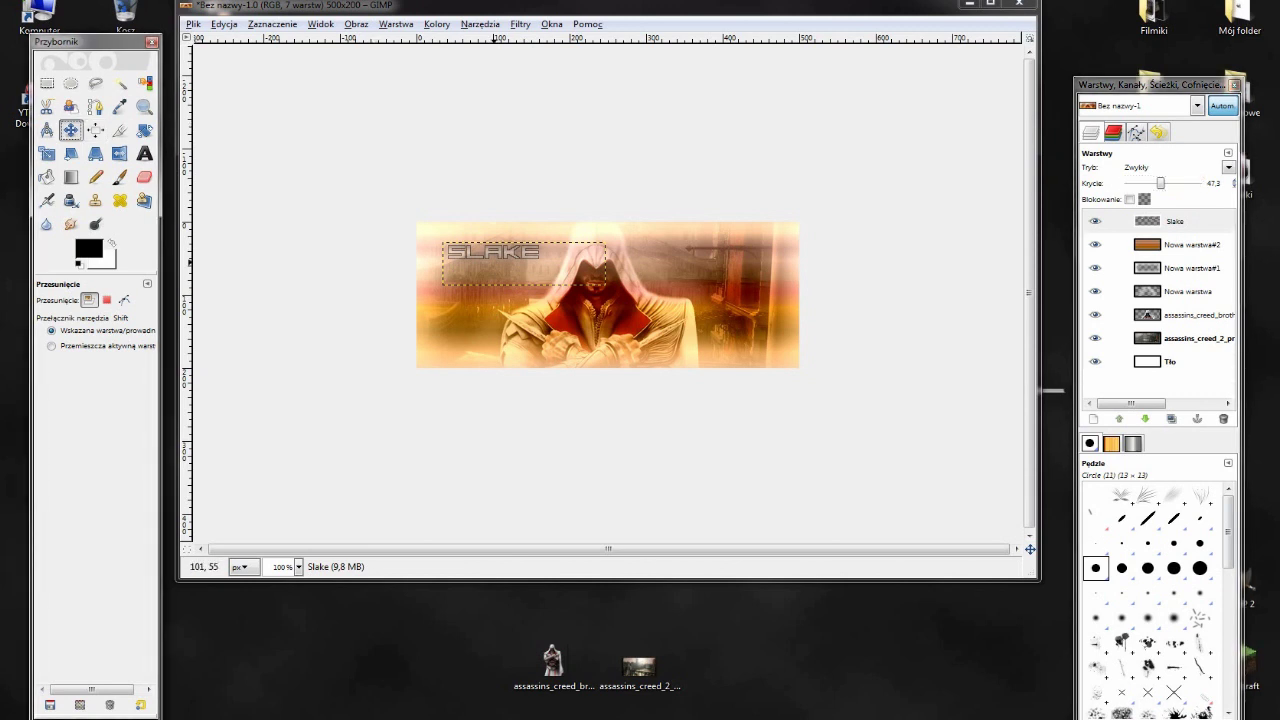
drag(486, 255, 689, 282)
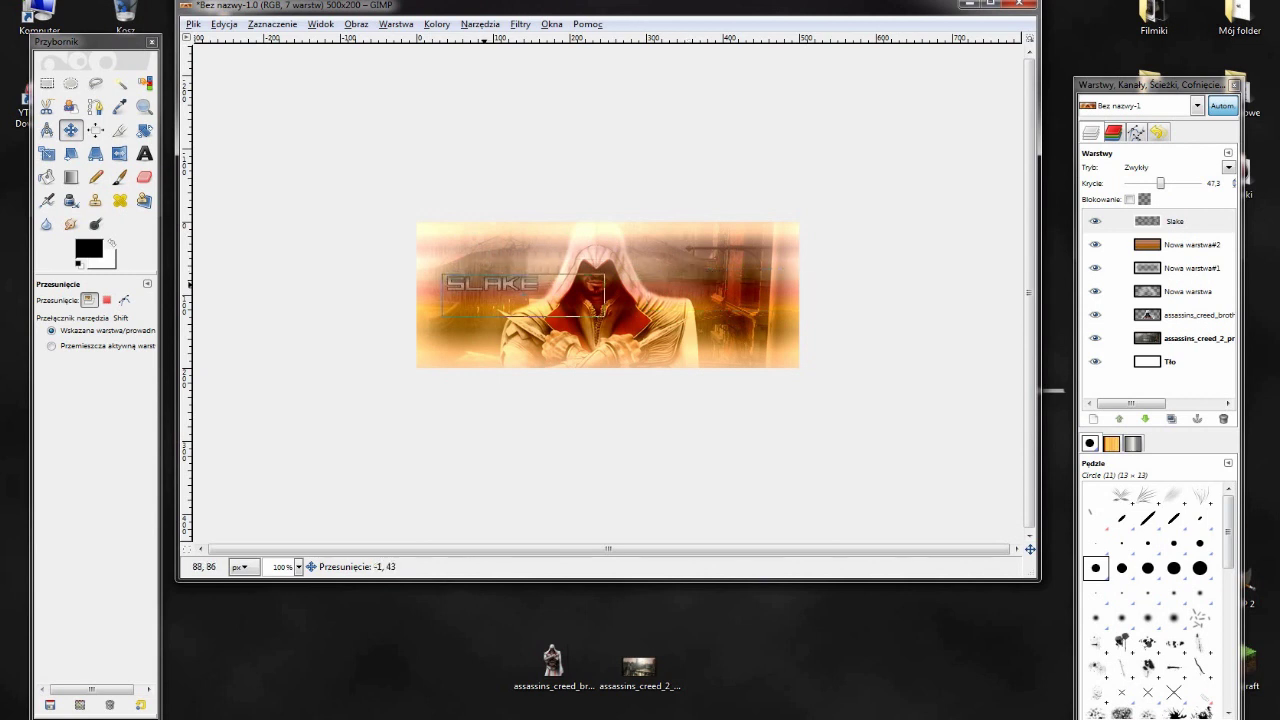
drag(692, 282, 697, 288)
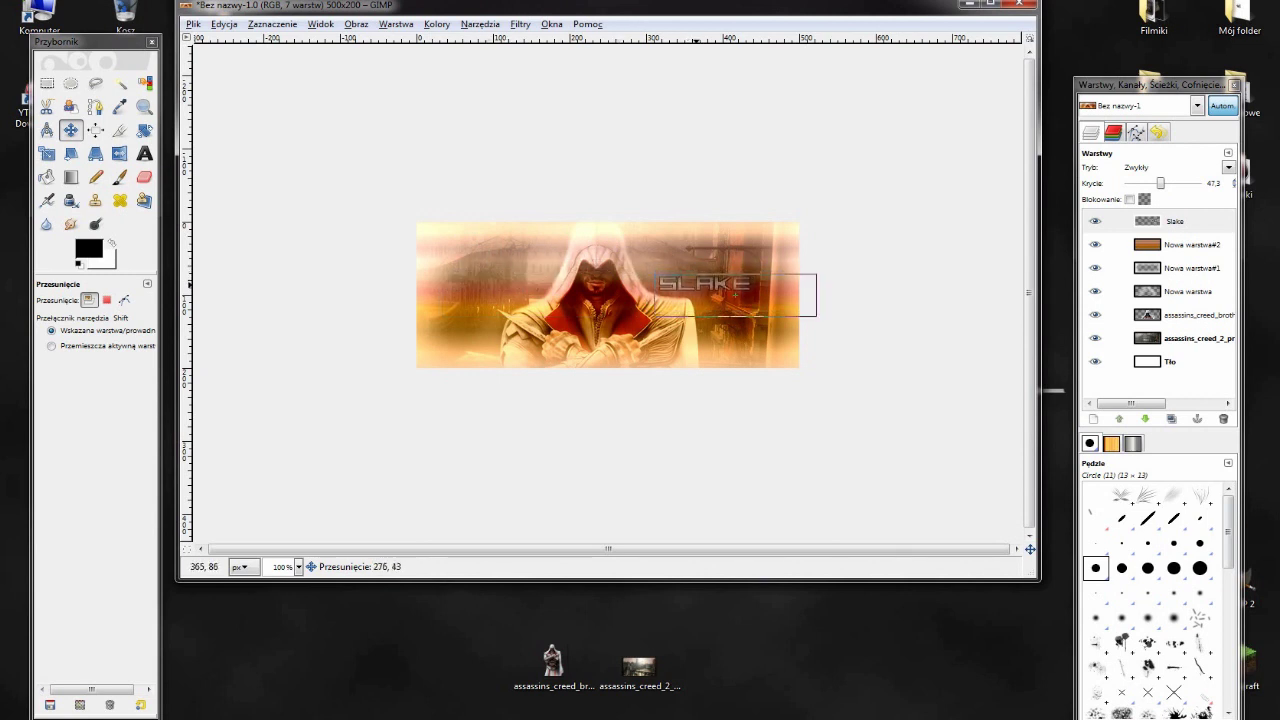
Step: Add a new transparent top layer and shrink the selection inward from the edges
click(1175, 221)
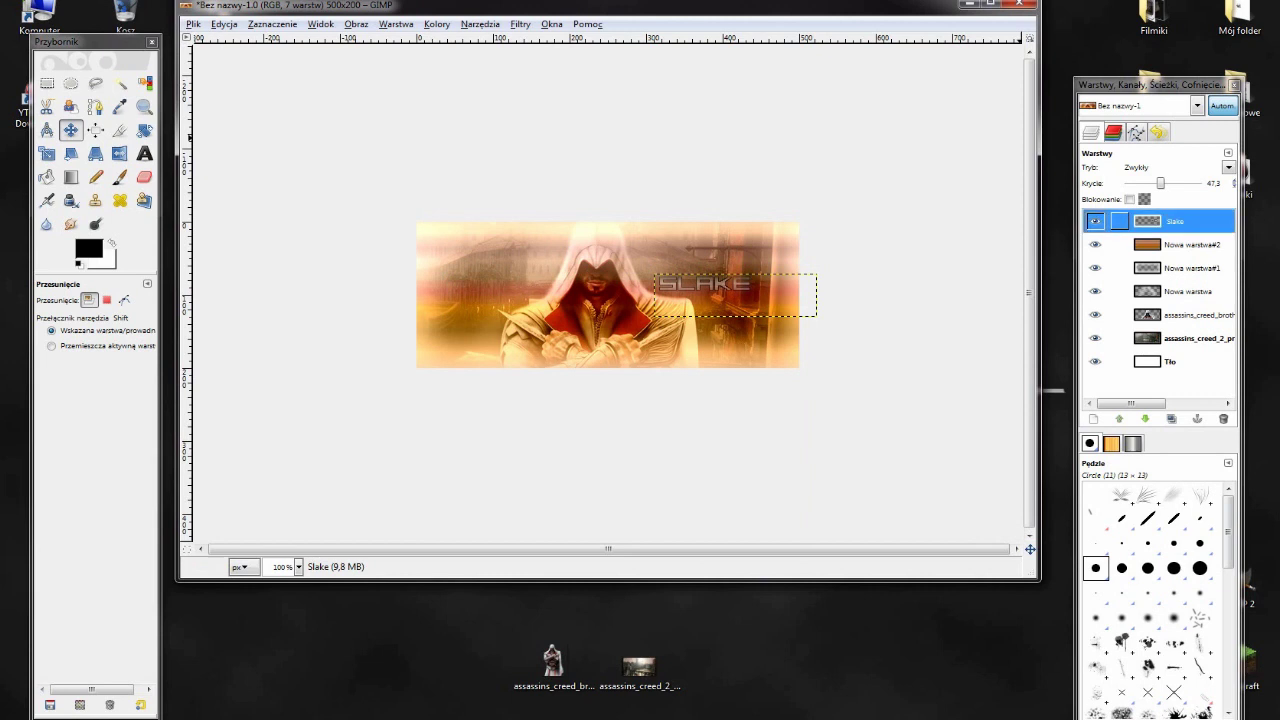
right_click(1180, 222)
click(1100, 252)
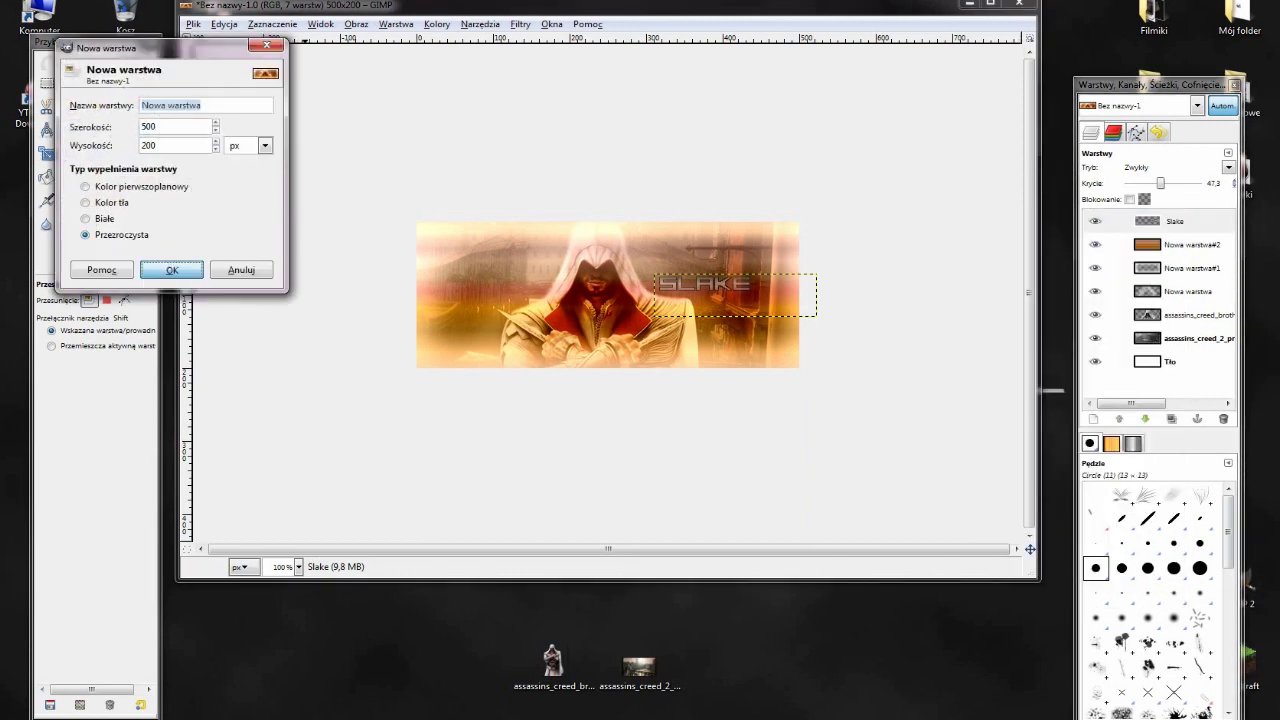
click(172, 270)
click(272, 23)
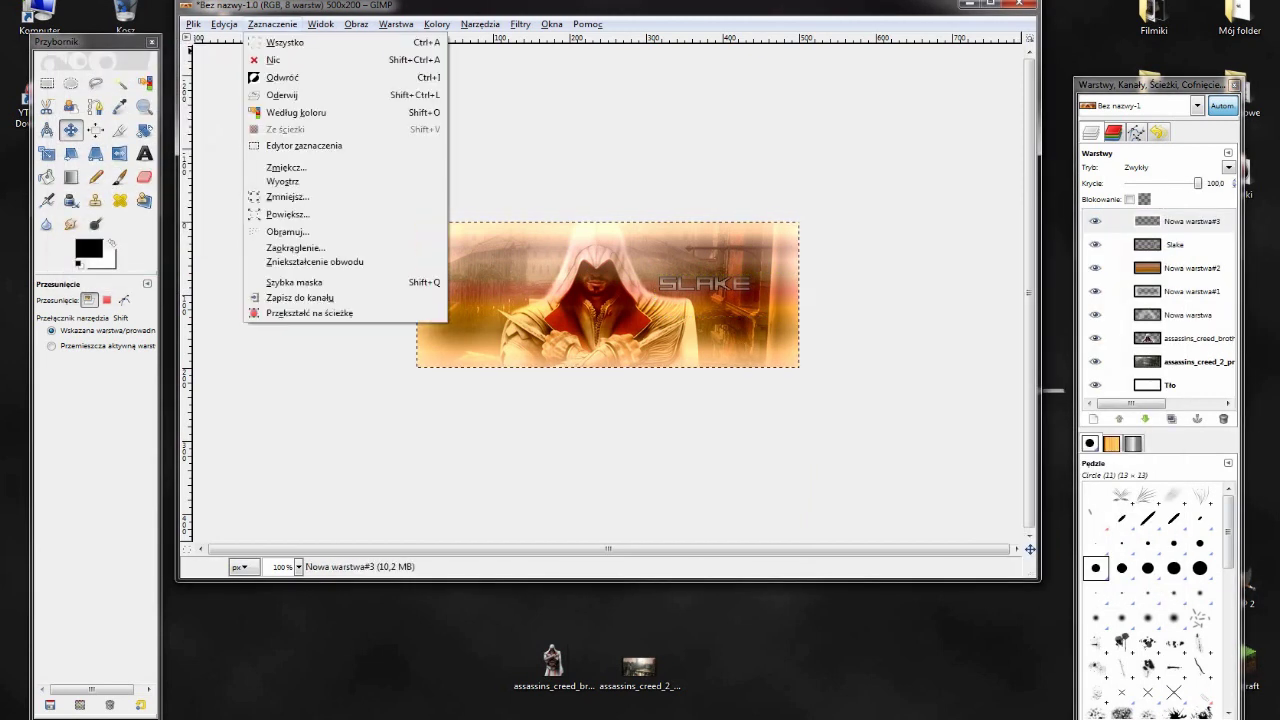
click(287, 197)
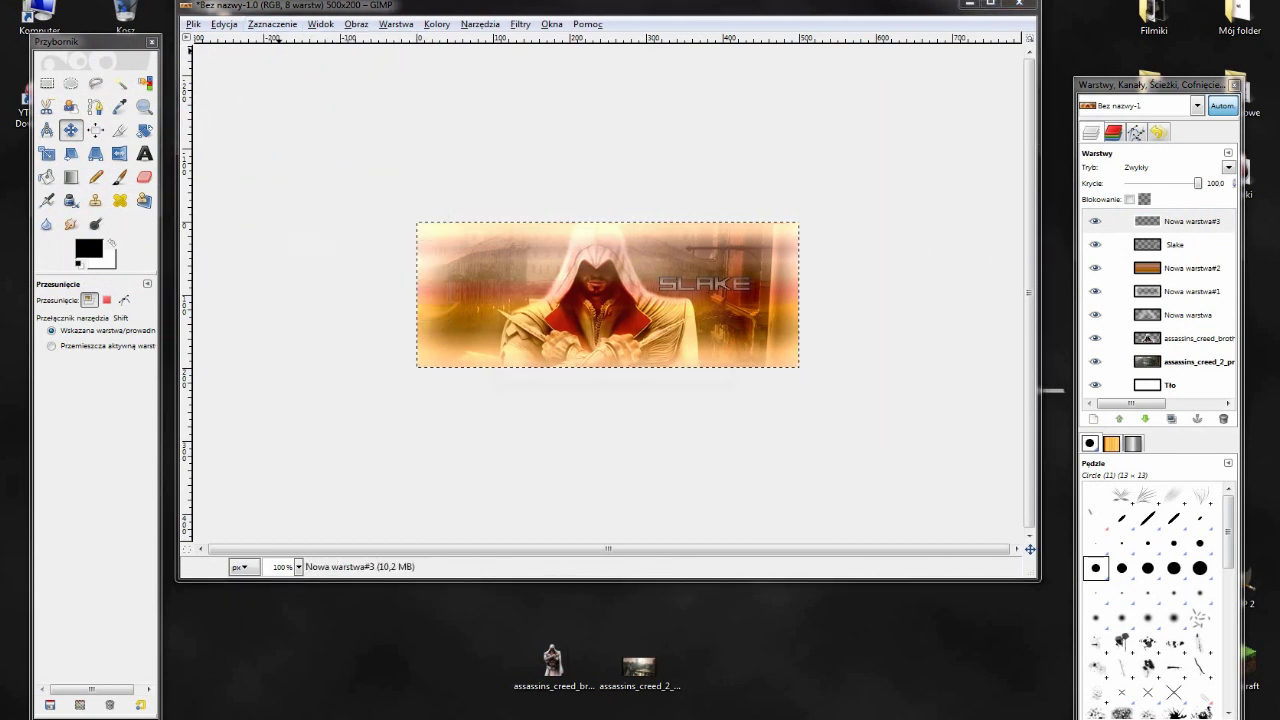
click(615, 370)
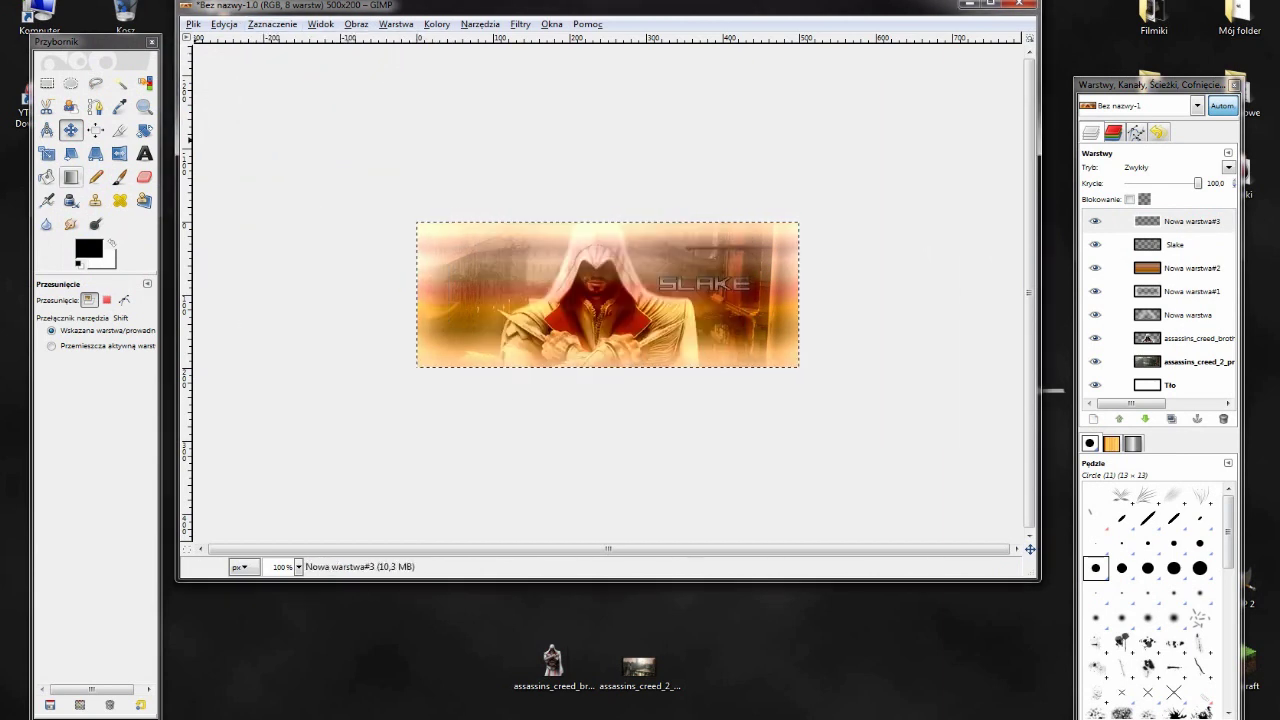
Step: Paint the edge border in grey 555555 with the Paintbrush, then clear the selection
click(120, 177)
click(88, 249)
click(295, 188)
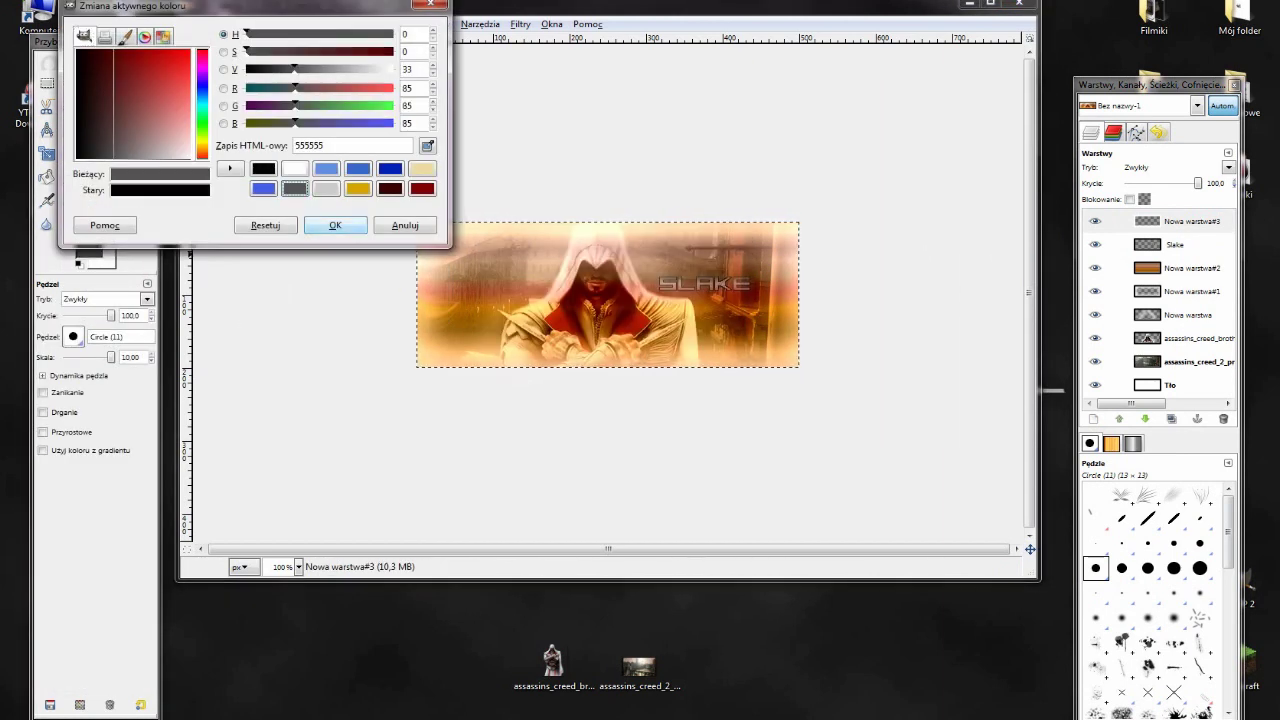
click(335, 225)
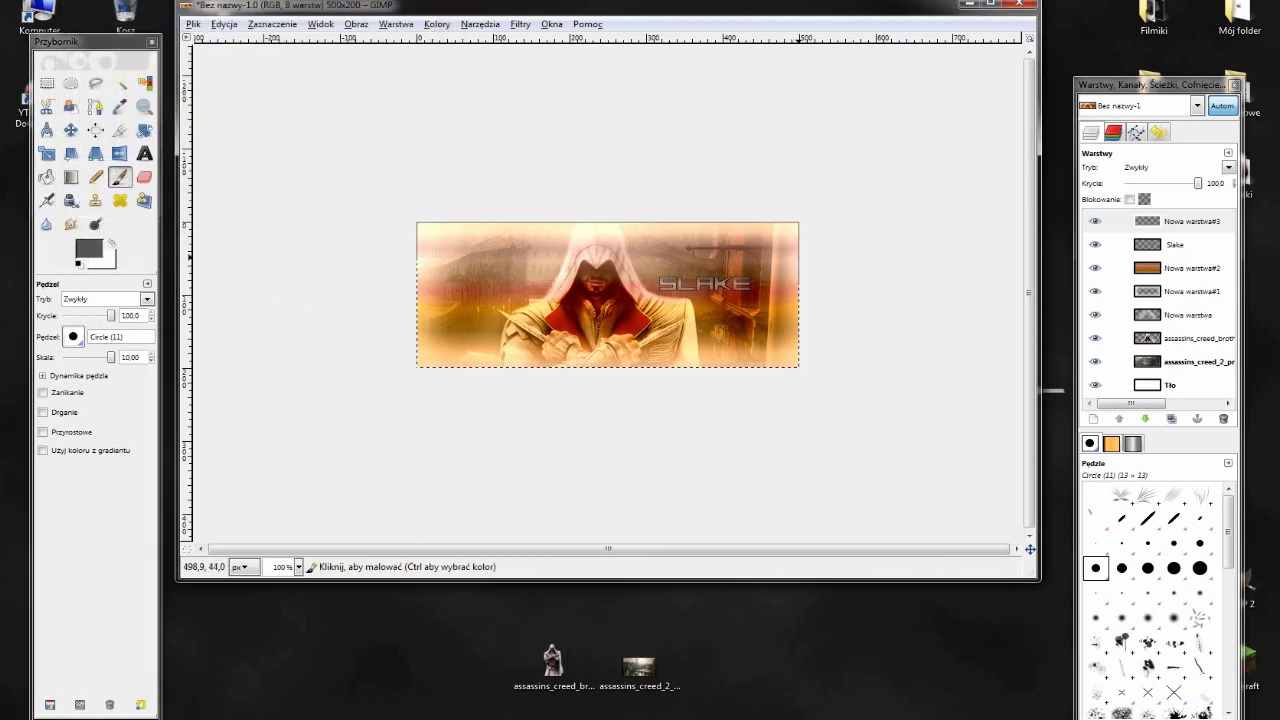
key(ctrl+shift+a)
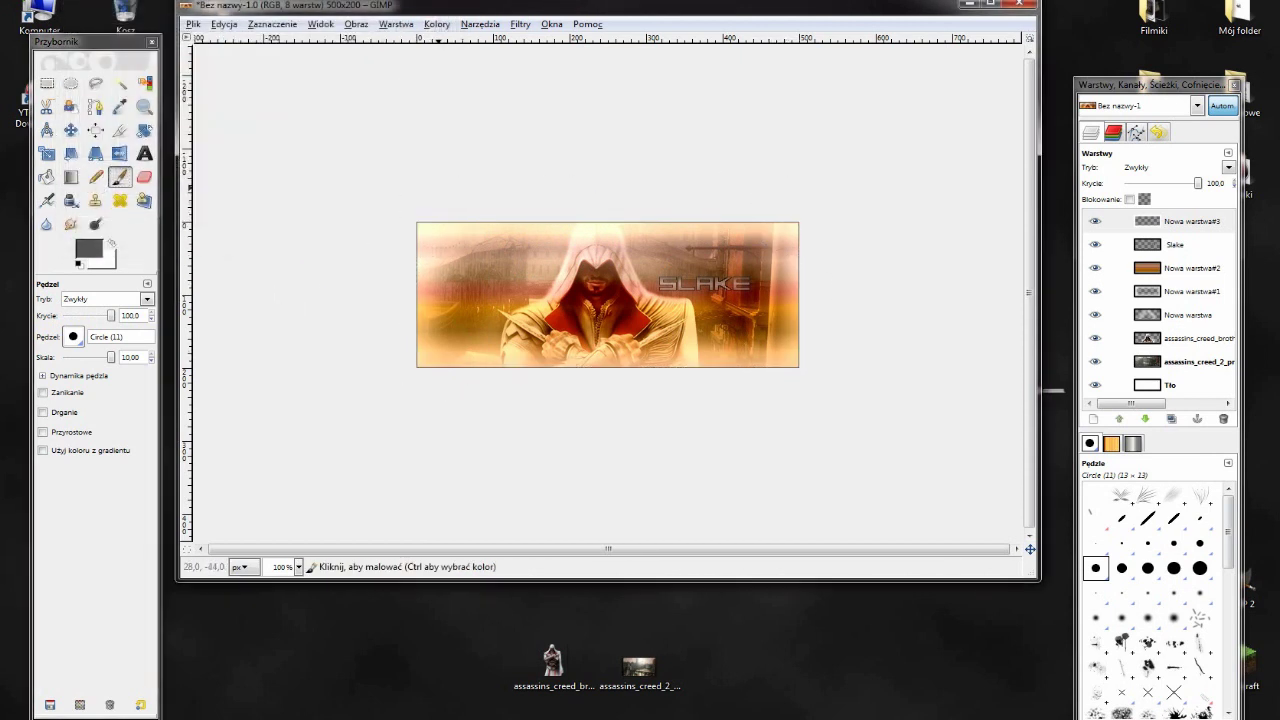
click(272, 23)
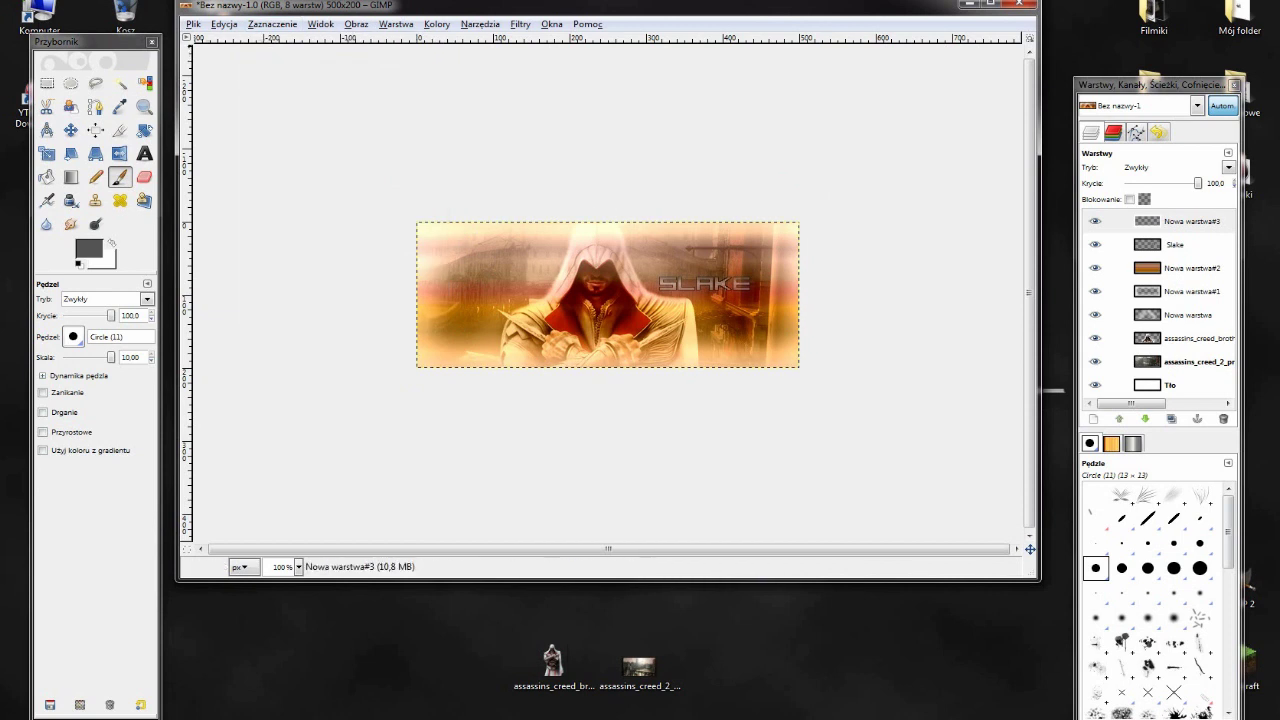
click(193, 23)
Step: Save the signature to the Desktop as Sygnatura.png, merging visible layers for export
click(230, 162)
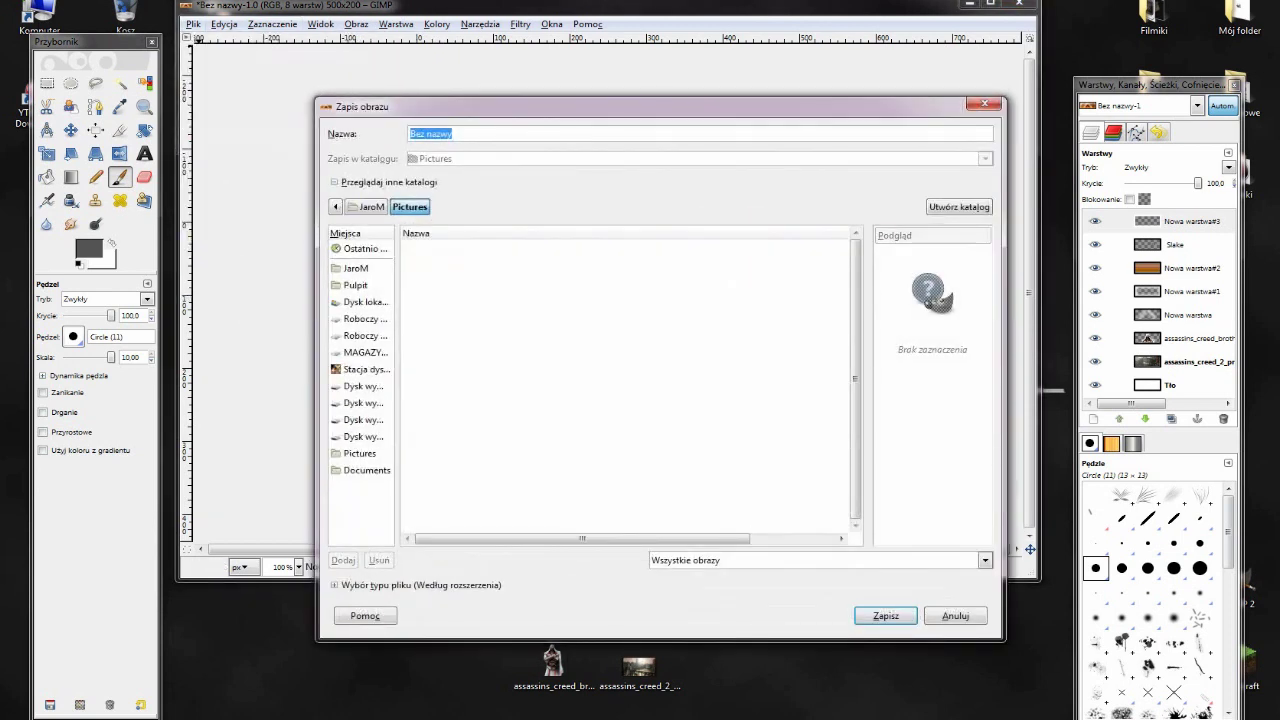
text(Sygnatura.png)
key(alt+d)
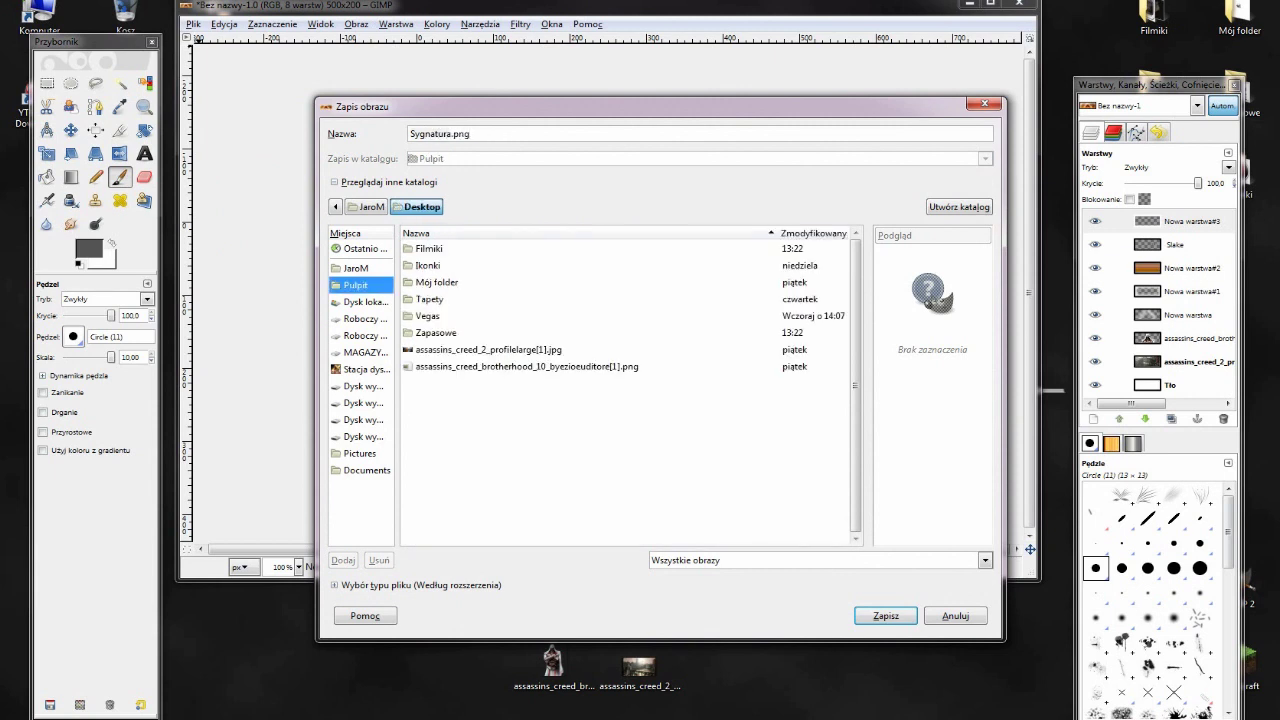
key(Return)
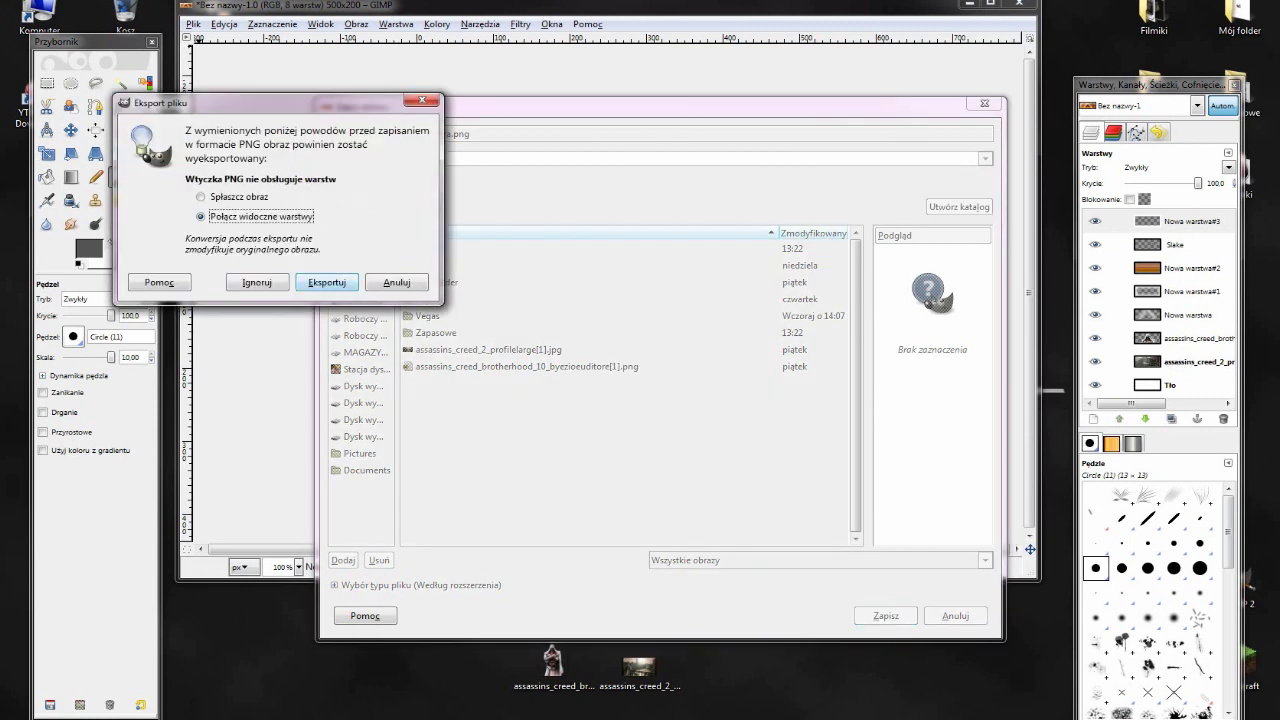
key(Return)
key(Return)
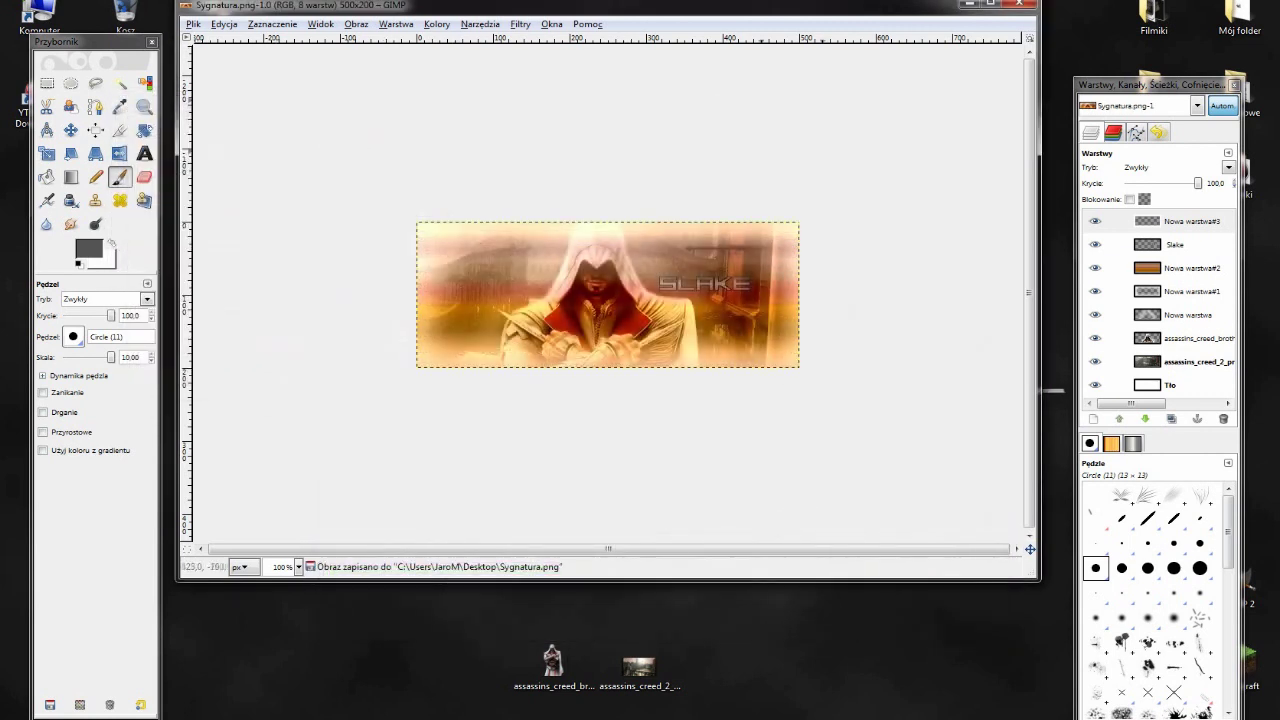
Step: Close GIMP, move the Sygnatura icon to top centre, reopen it in GIMP, then close it
click(1020, 3)
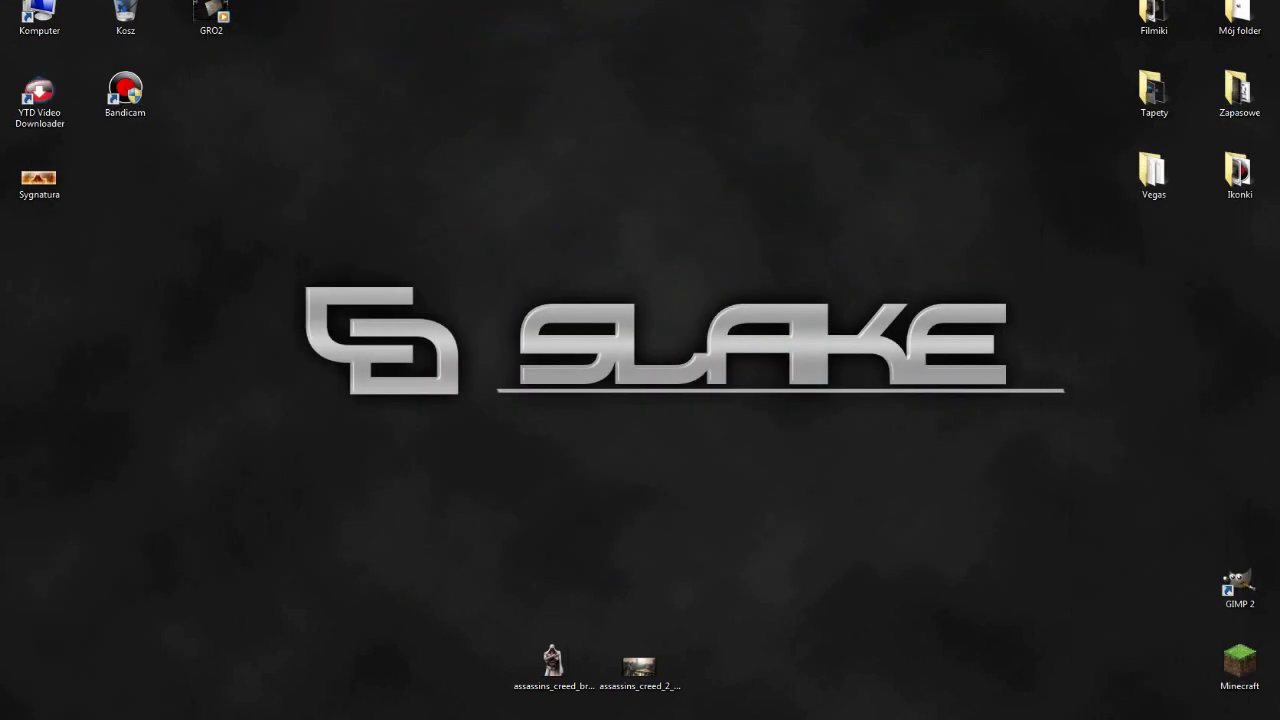
drag(39, 180, 640, 175)
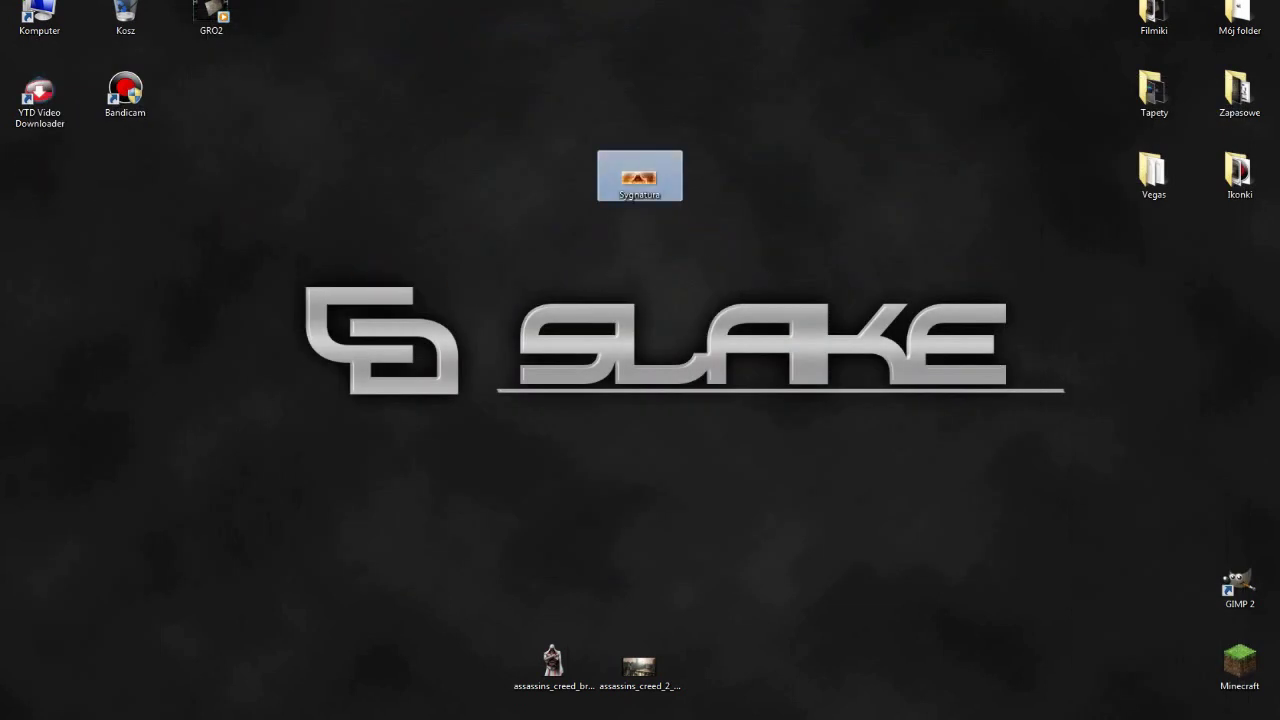
key(Return)
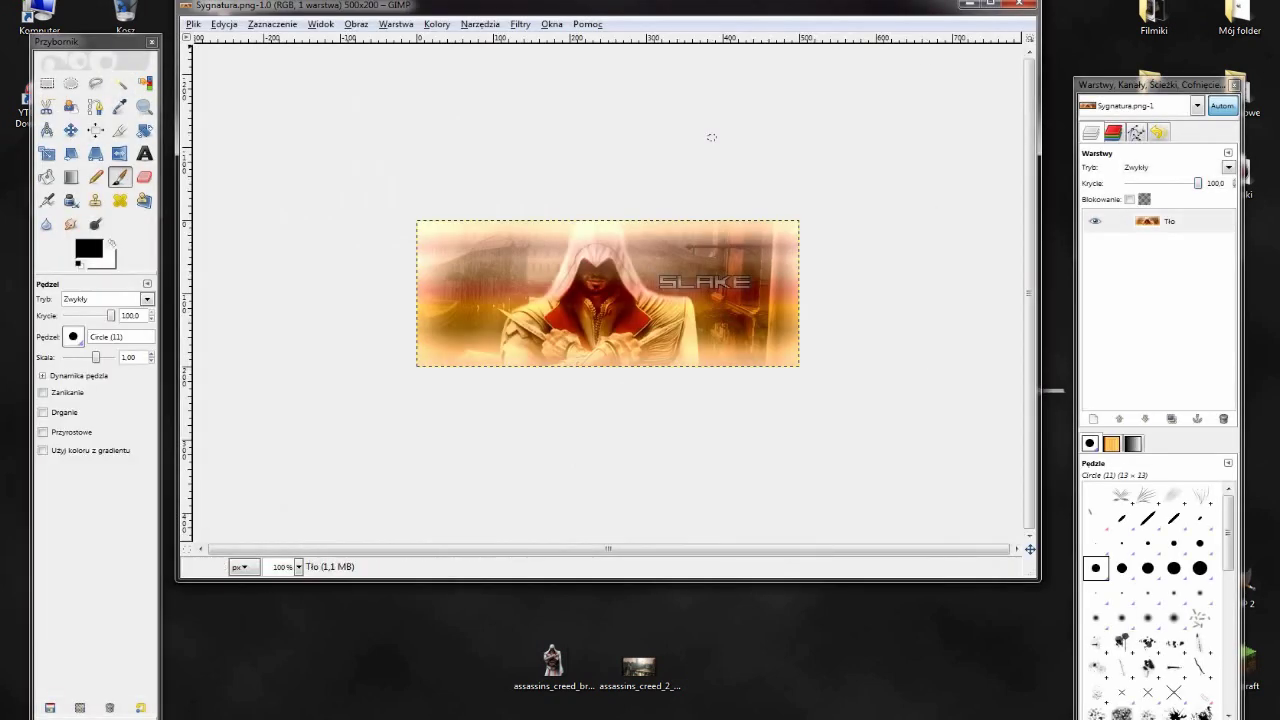
key(ctrl+w)
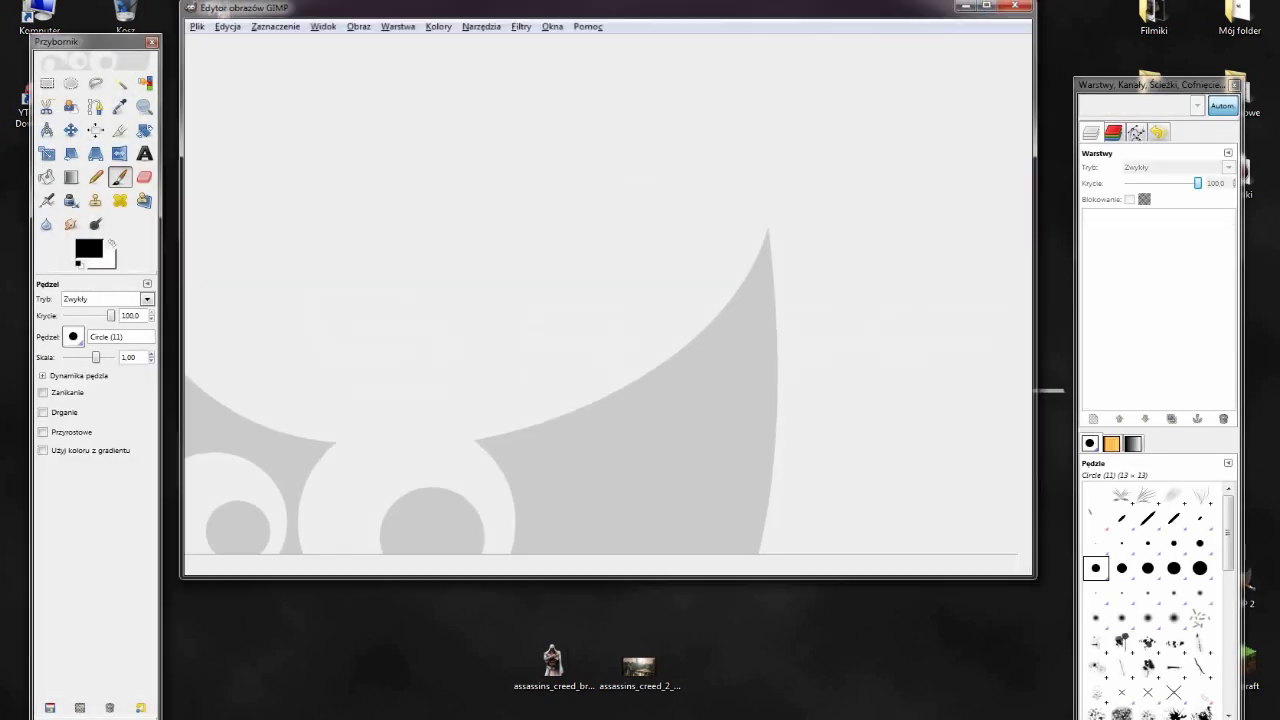
click(1020, 4)
Step: Preview Sygnatura in Windows Photo Viewer, resize the viewer window, then close it
right_click(649, 183)
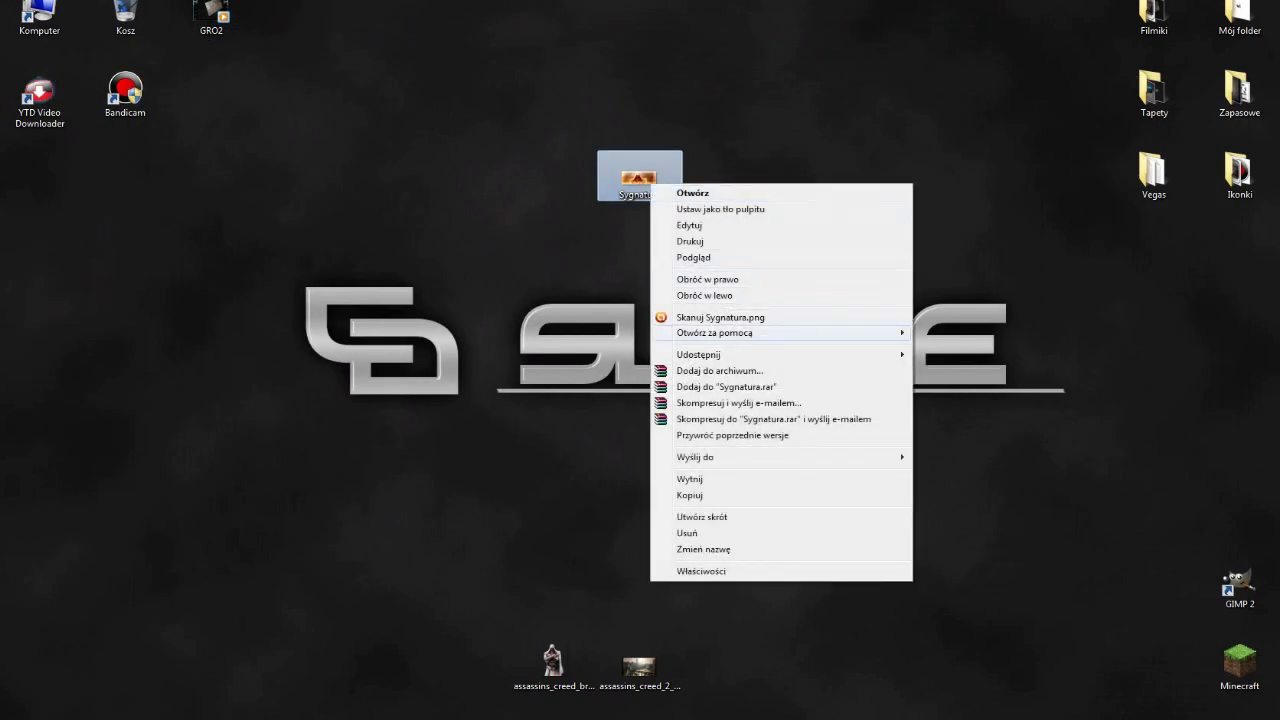
click(1018, 397)
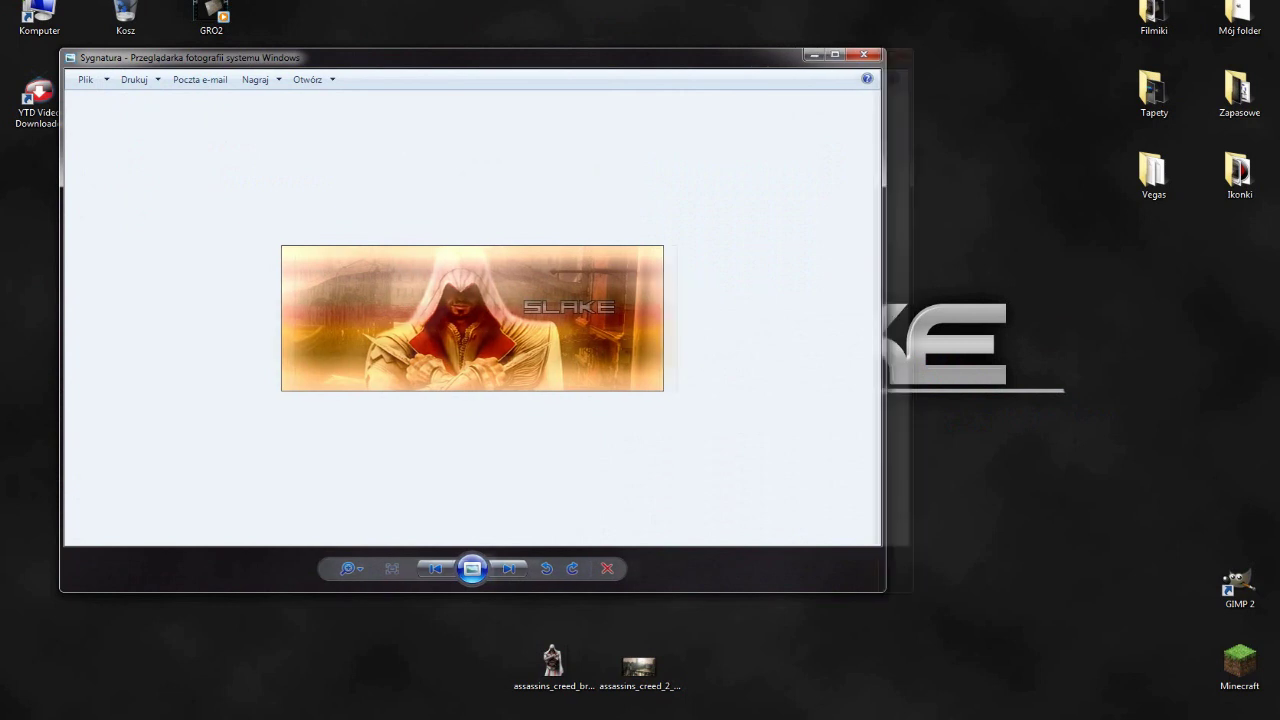
drag(877, 390, 1048, 390)
mouse_move(555, 592)
mouse_down()
mouse_move(555, 418)
mouse_move(555, 571)
mouse_up()
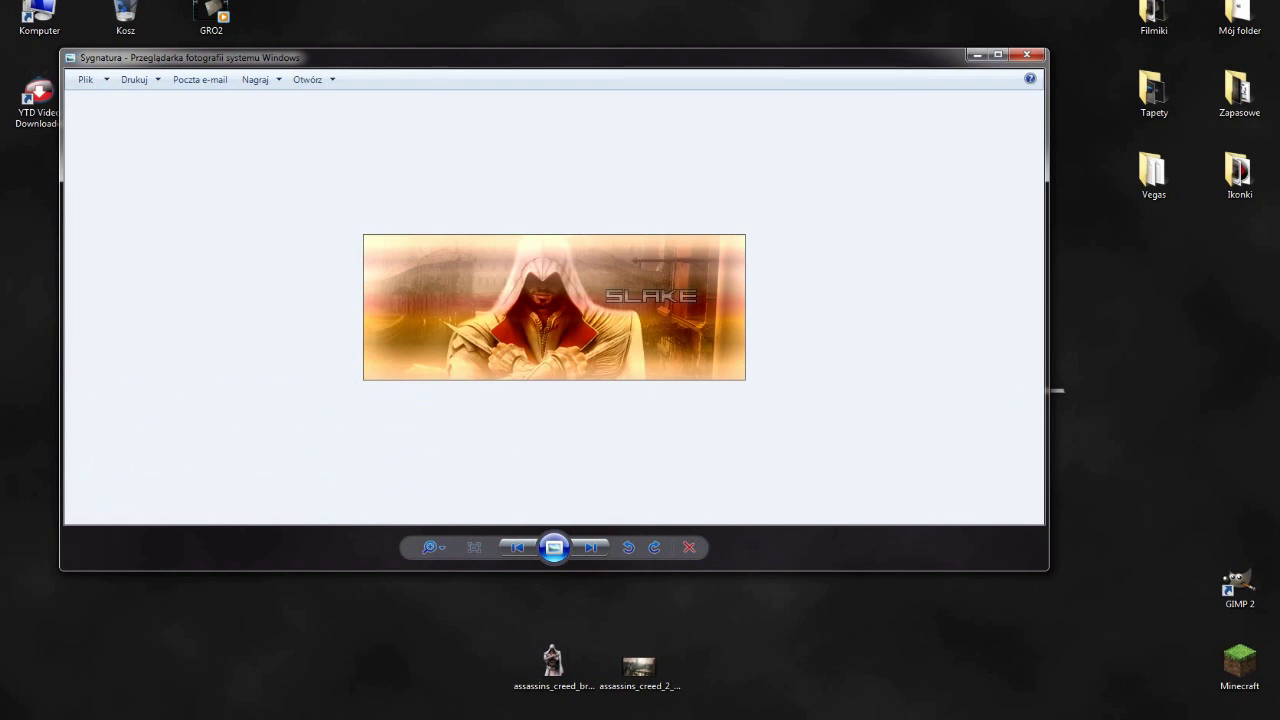
key(alt+F4)
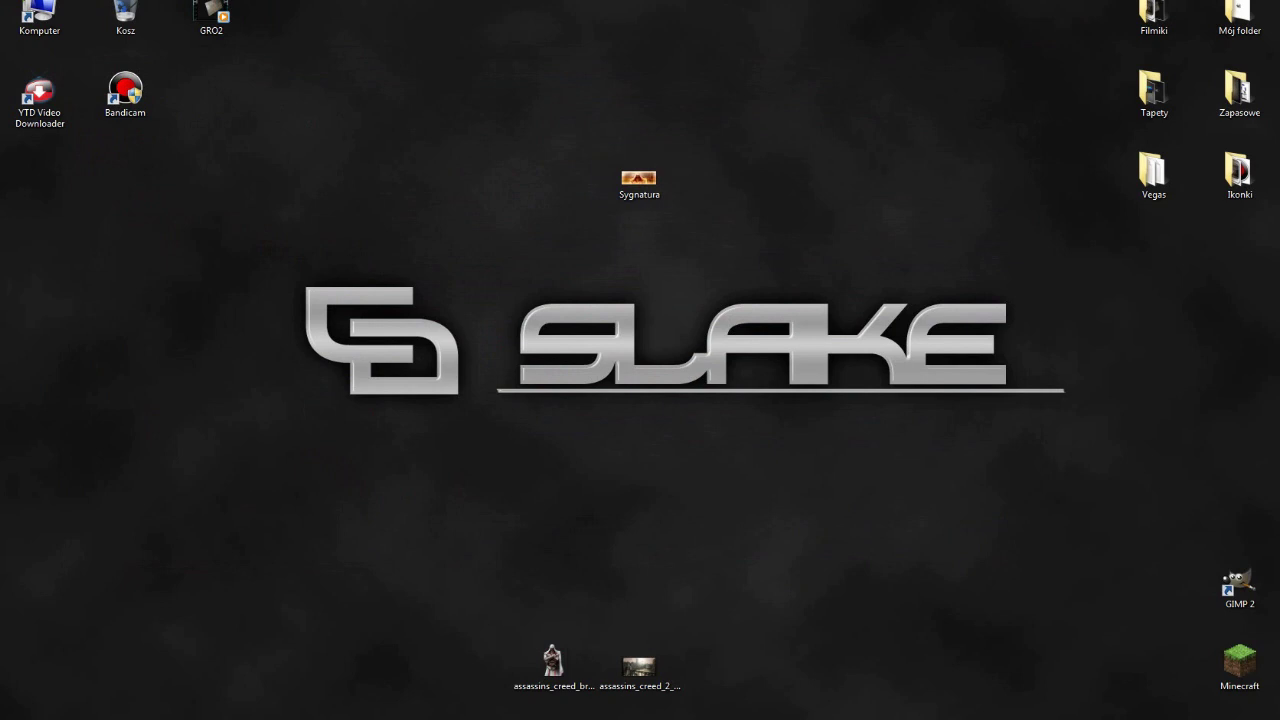
Step: Drag the Sygnatura icon around until it sits in the bottom row beside the Assassin's Creed files
drag(639, 182, 639, 97)
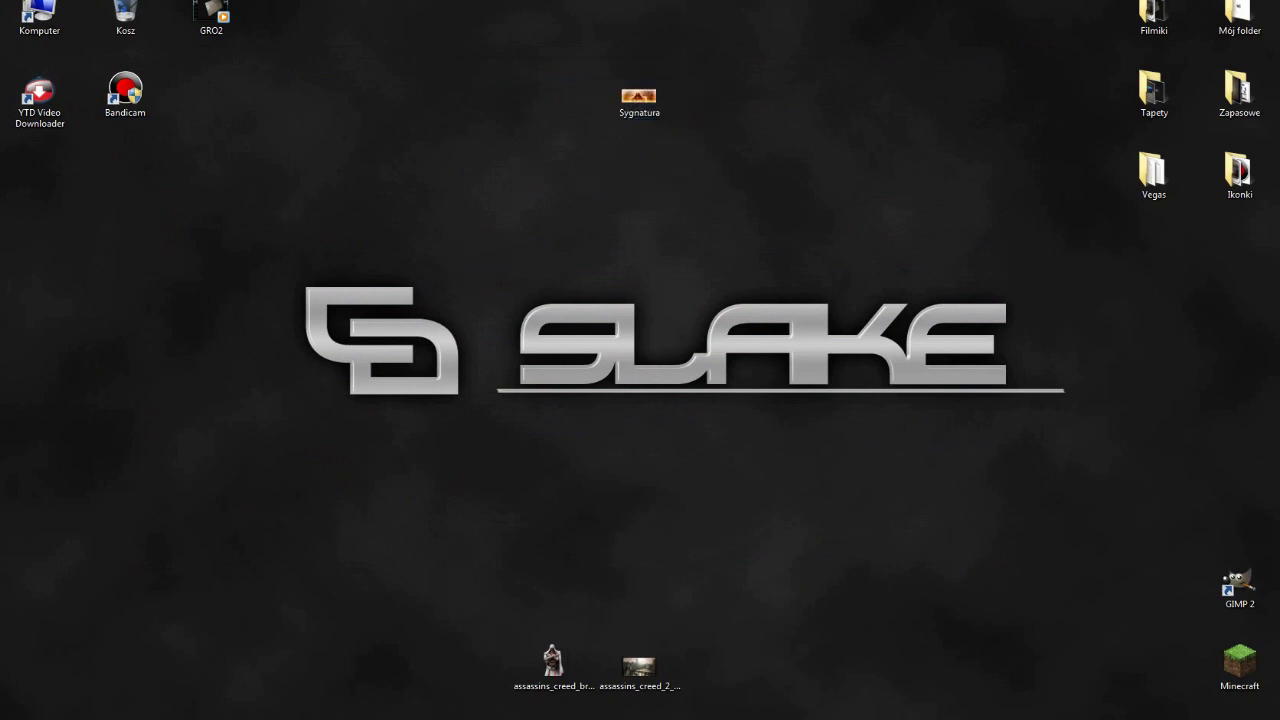
drag(258, 240, 1086, 390)
drag(639, 97, 211, 95)
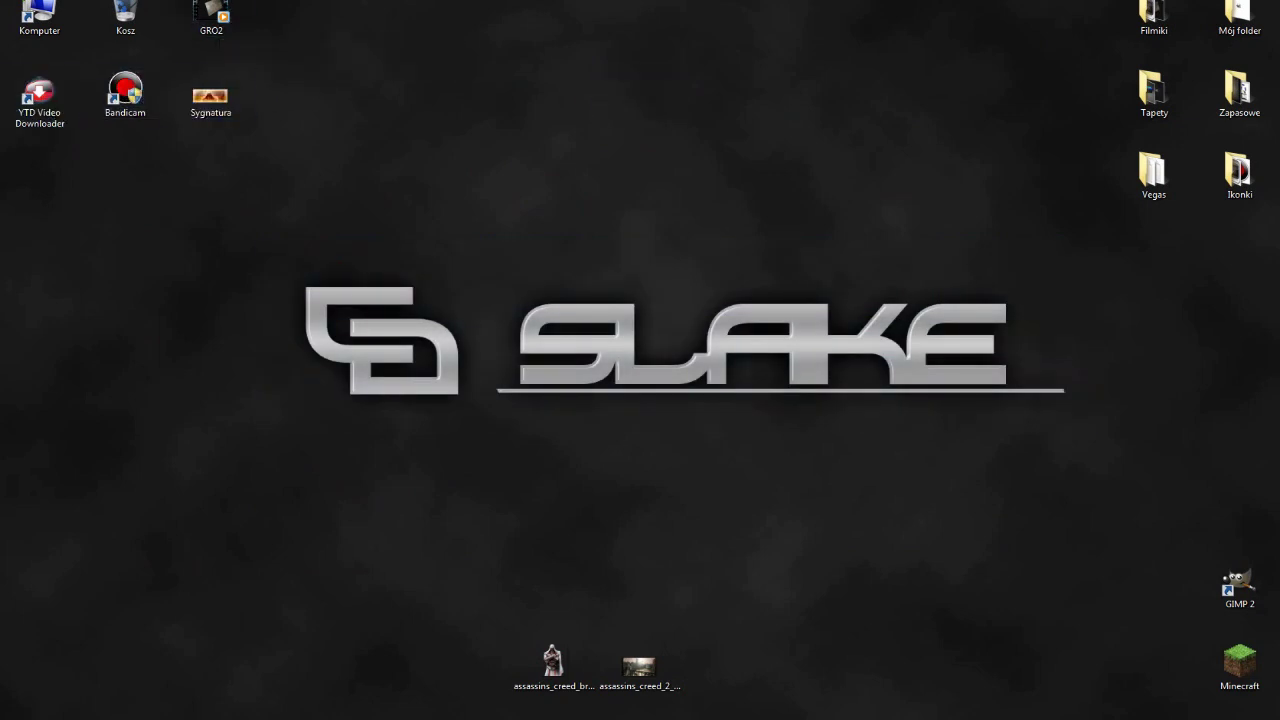
drag(211, 97, 725, 665)
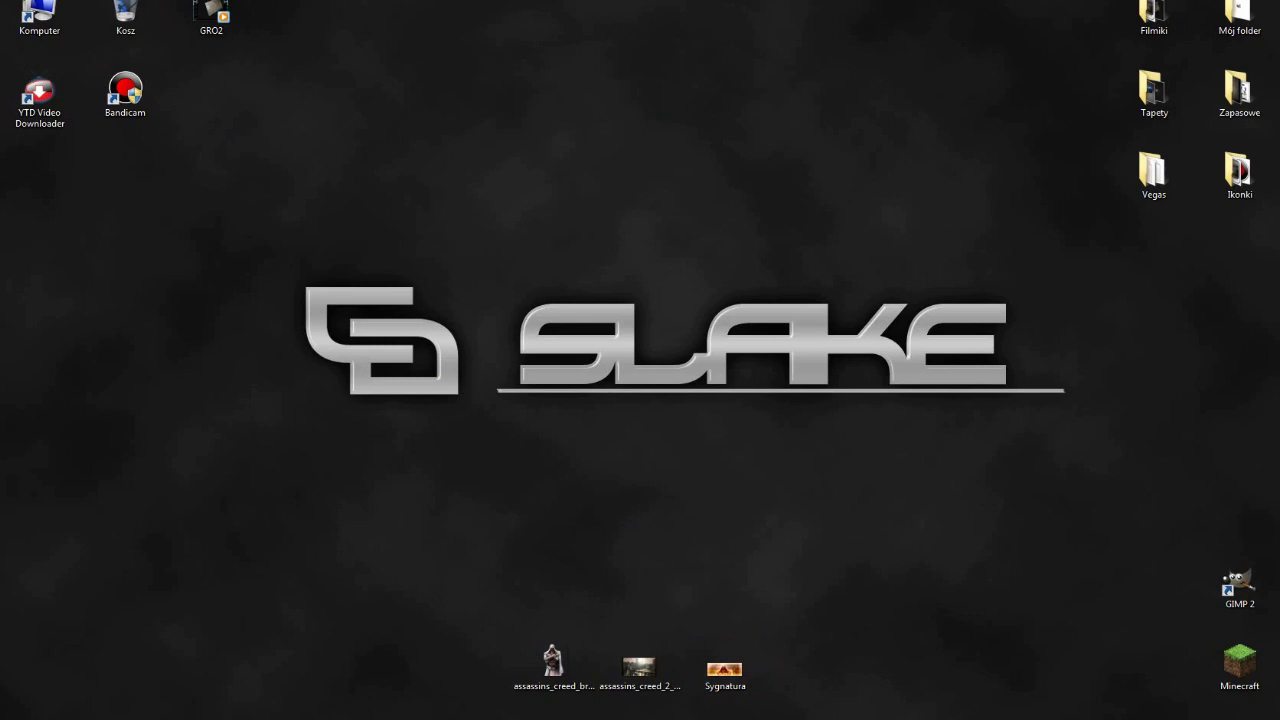
drag(294, 278, 1080, 404)
drag(290, 276, 1084, 412)
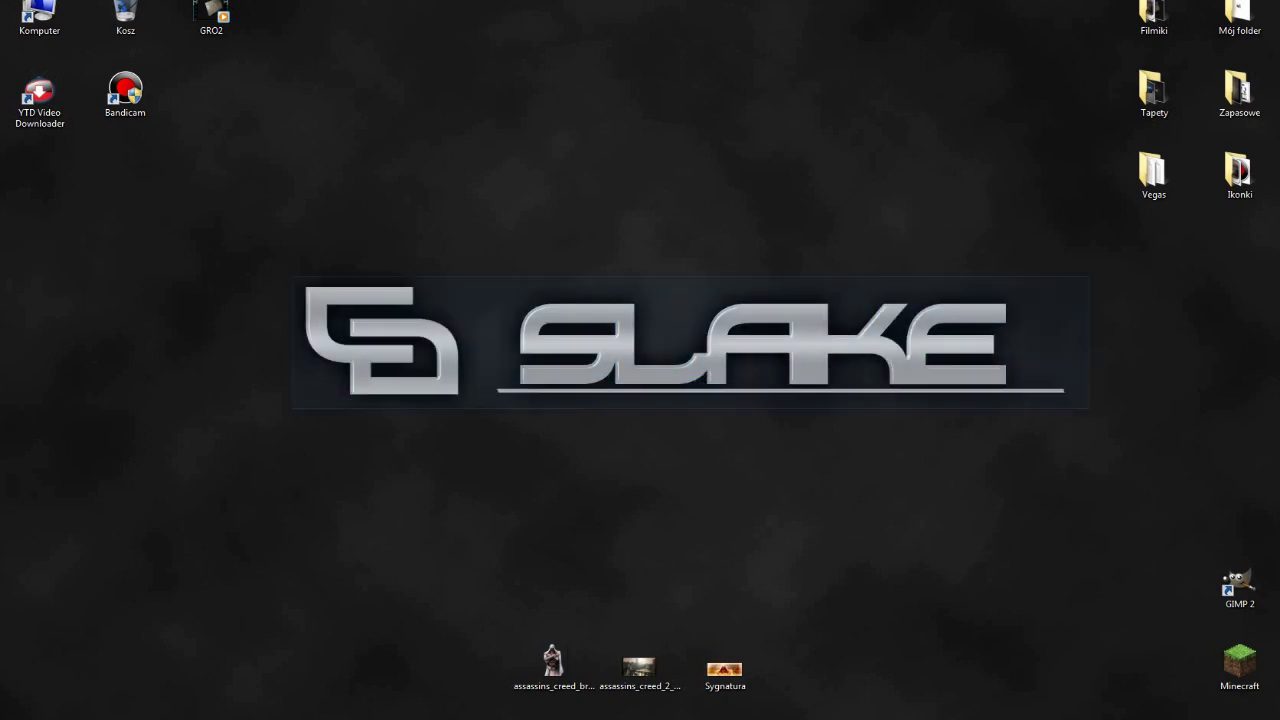
Step: Open Sygnatura in GIMP, close the image, and quit GIMP
double_click(725, 669)
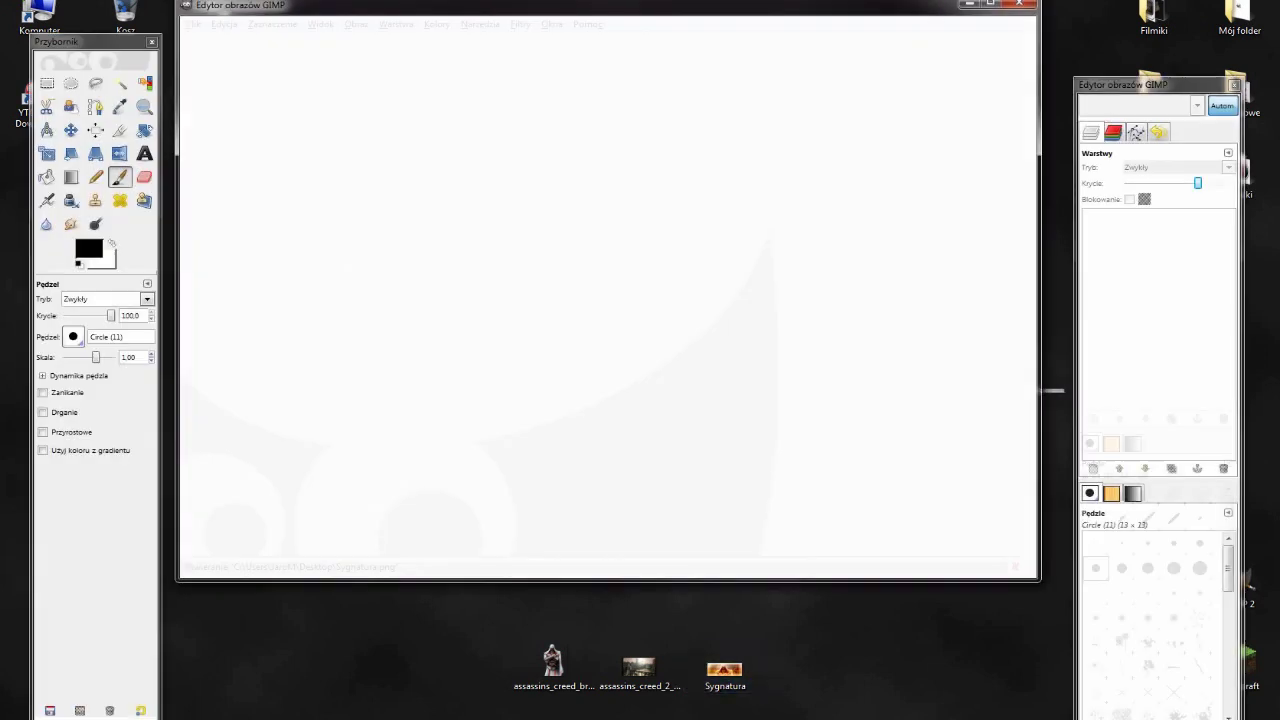
key(ctrl+w)
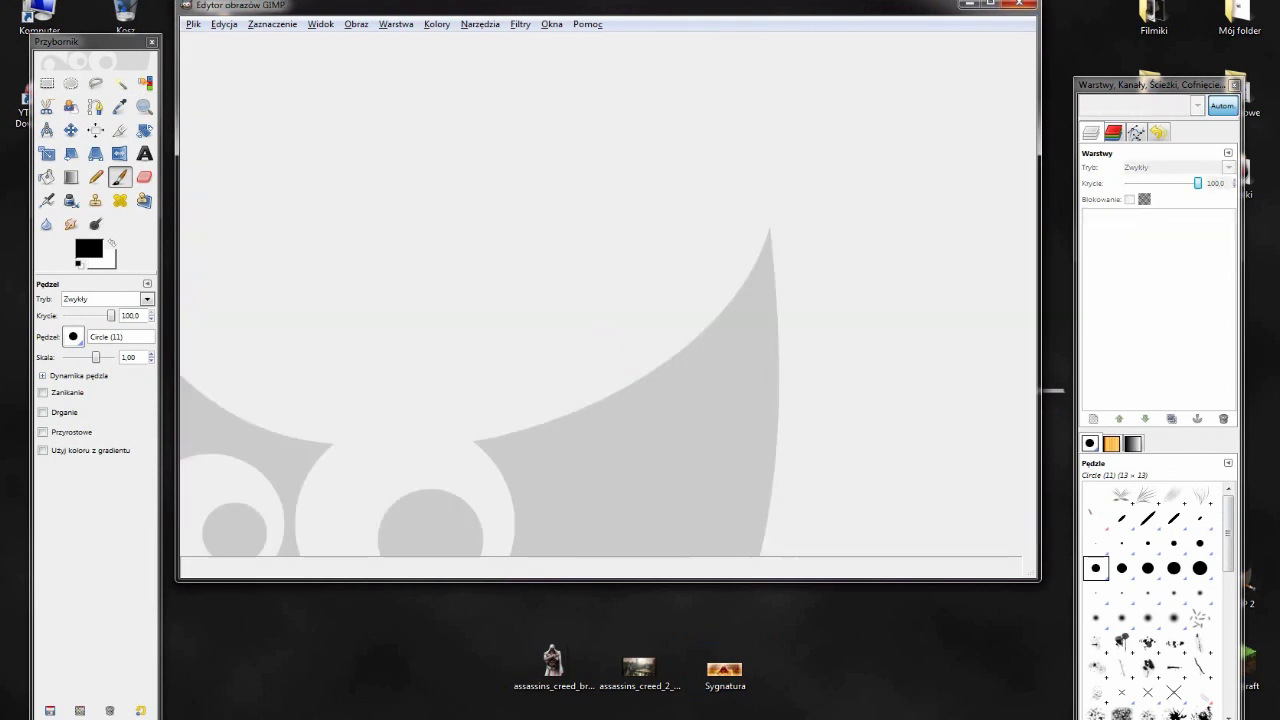
click(1019, 3)
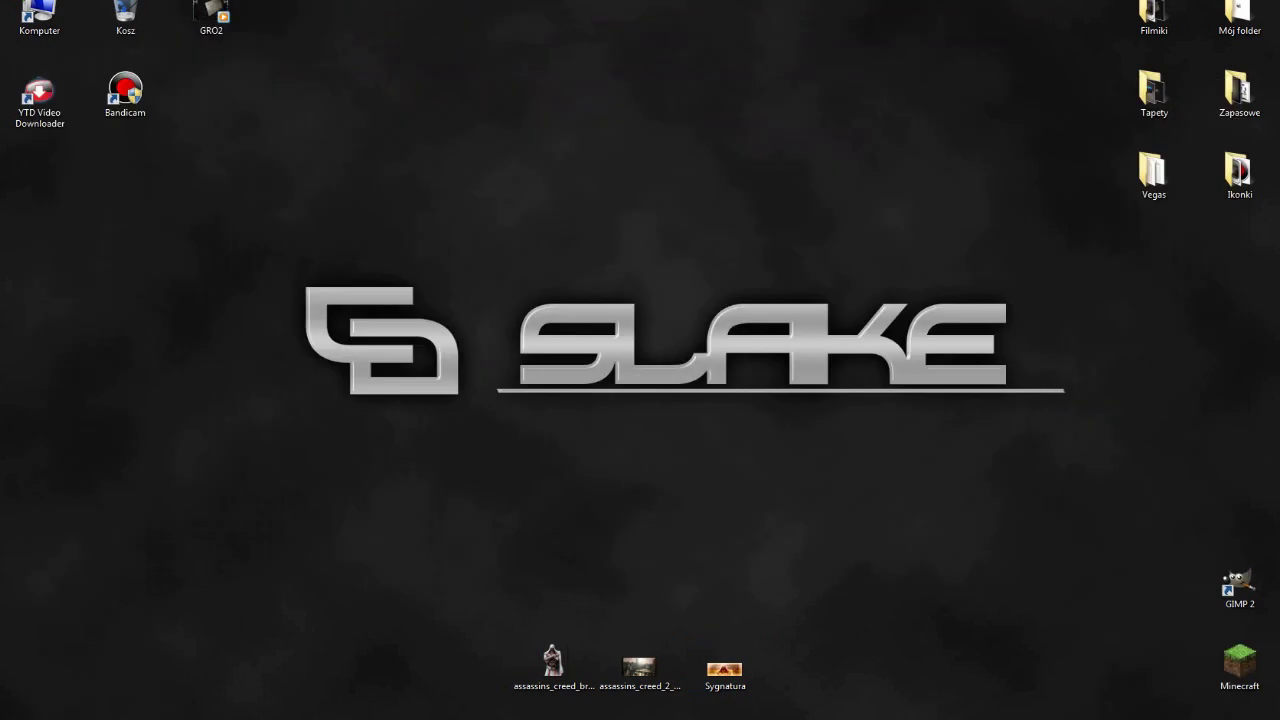